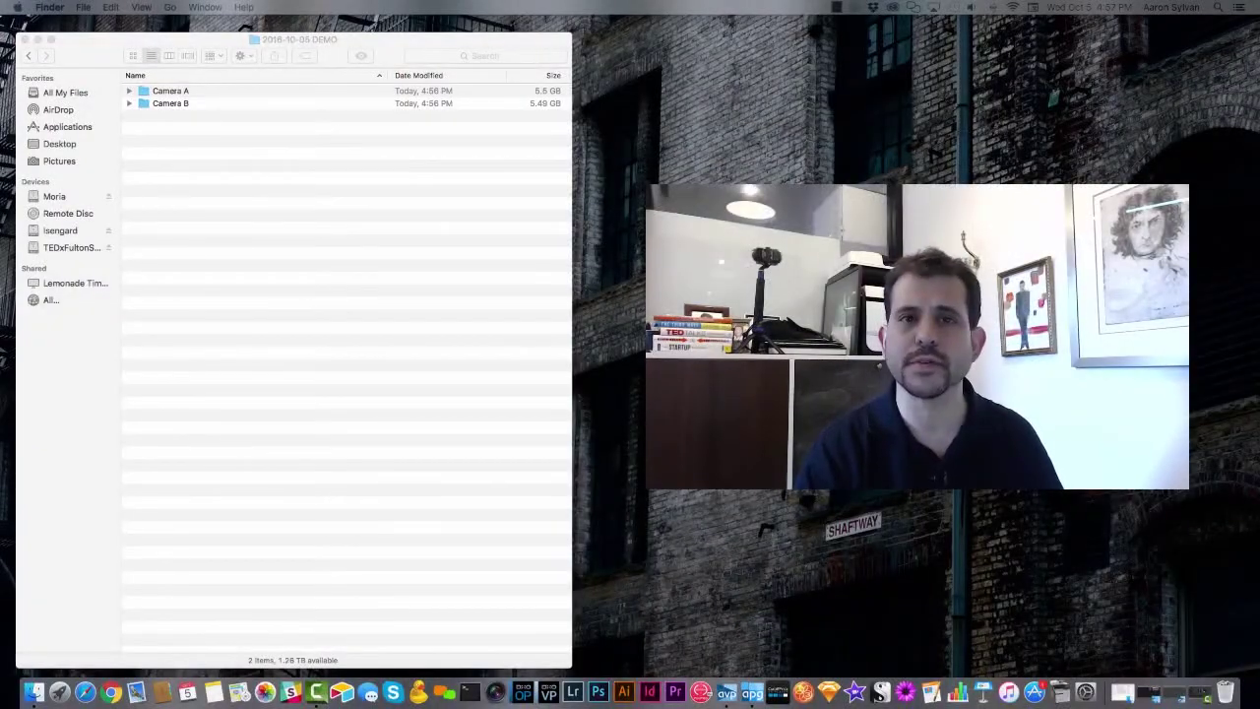
Expand the Camera A and Camera B folders and select both 107_0037 and 108_0038 KITCHEN facing sink clips.
click(225, 160)
key(Down)
key(Right)
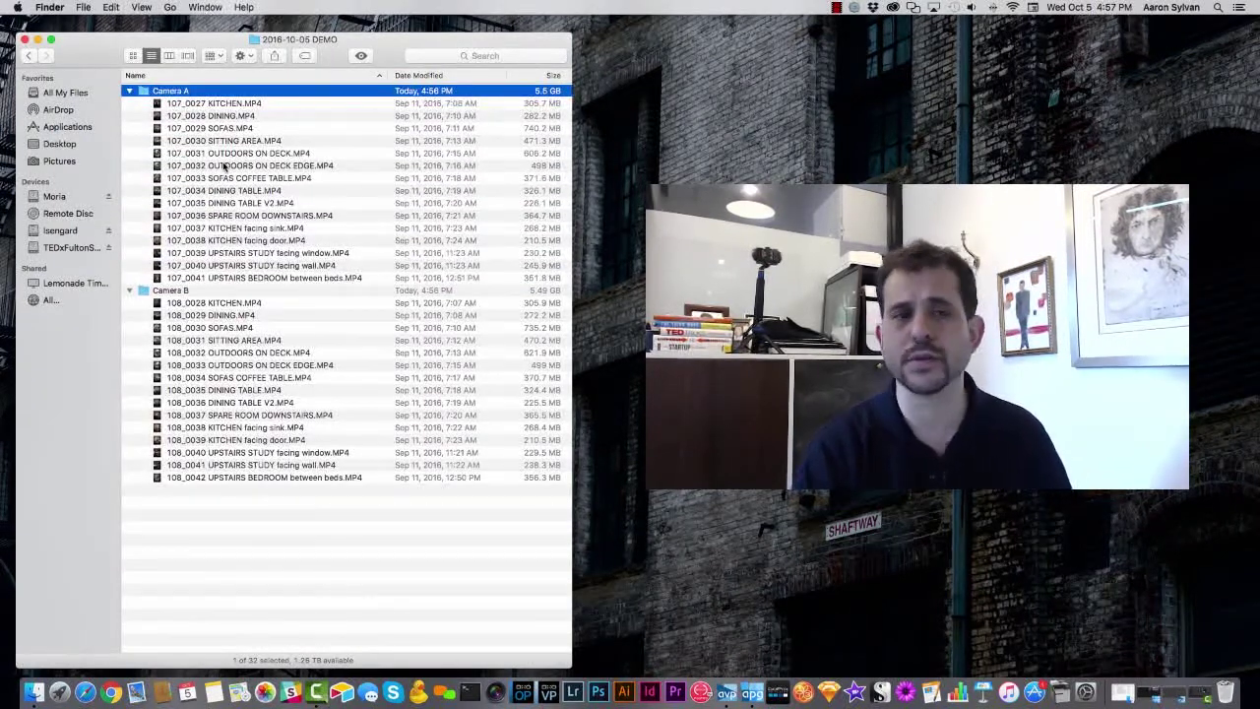
click(230, 228)
super+click(242, 428)
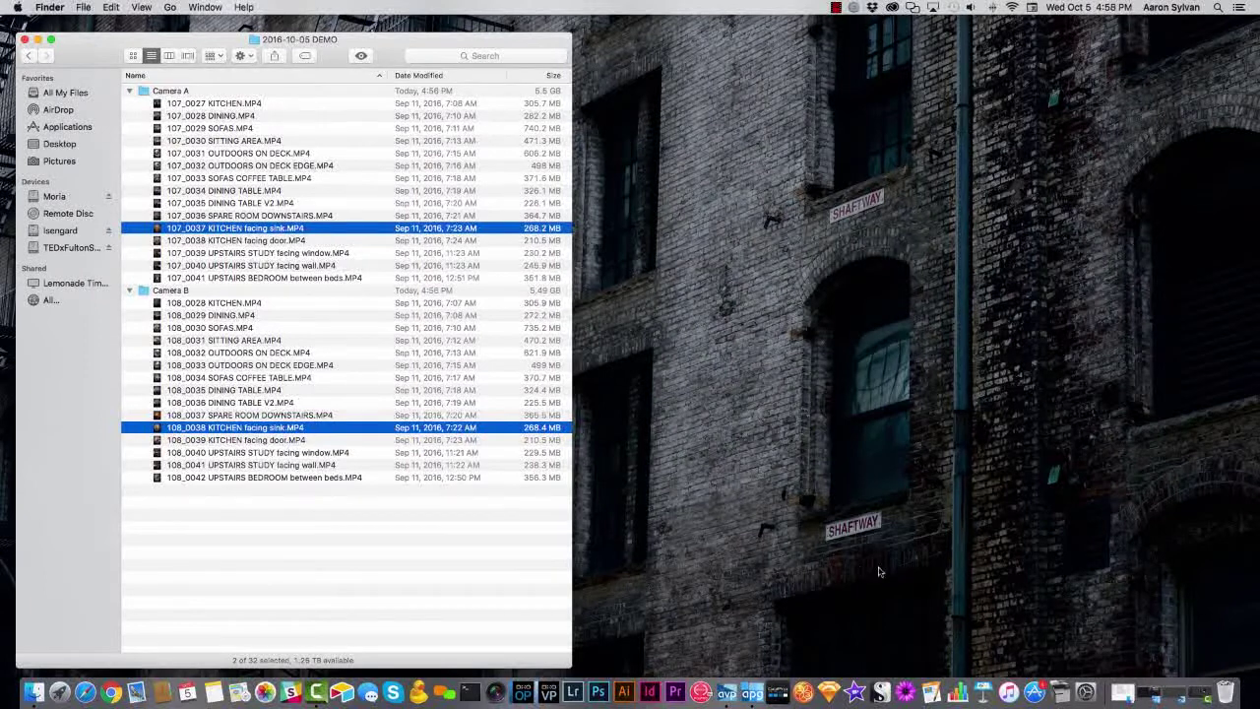
Launch Autopano Video Pro, drag both KITCHEN facing sink clips into Input videos, and open Synchro.
click(728, 683)
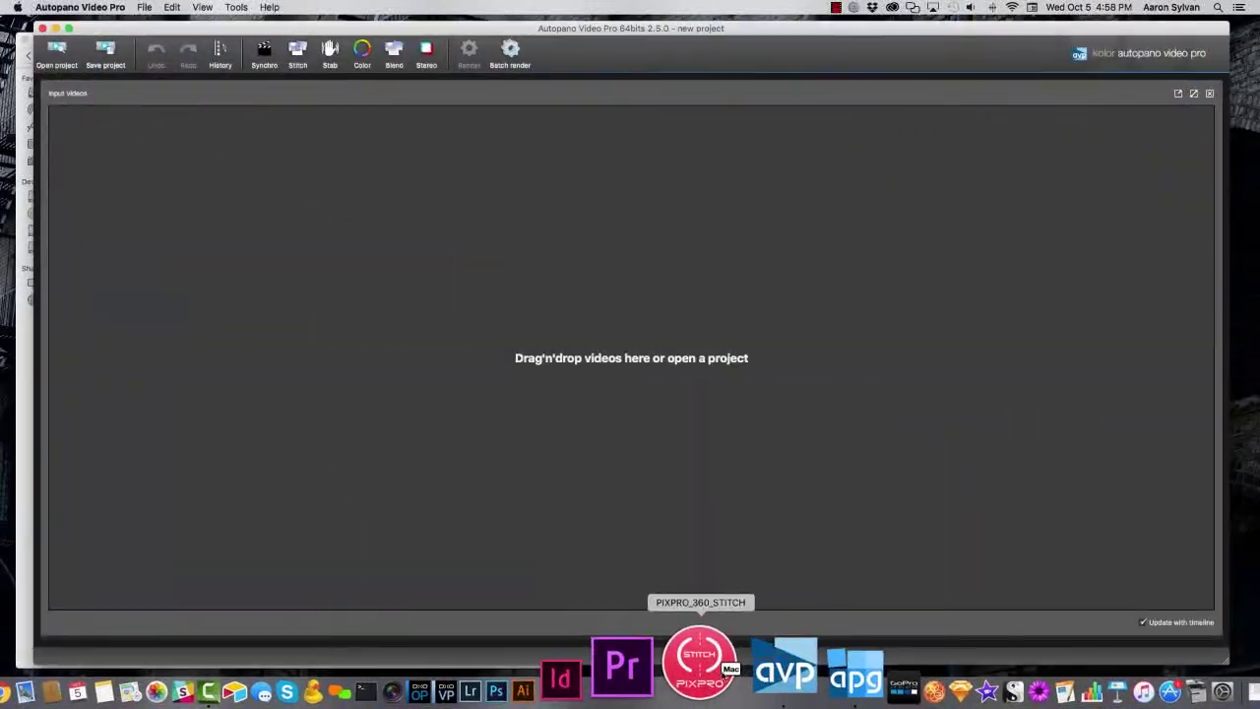
click(22, 412)
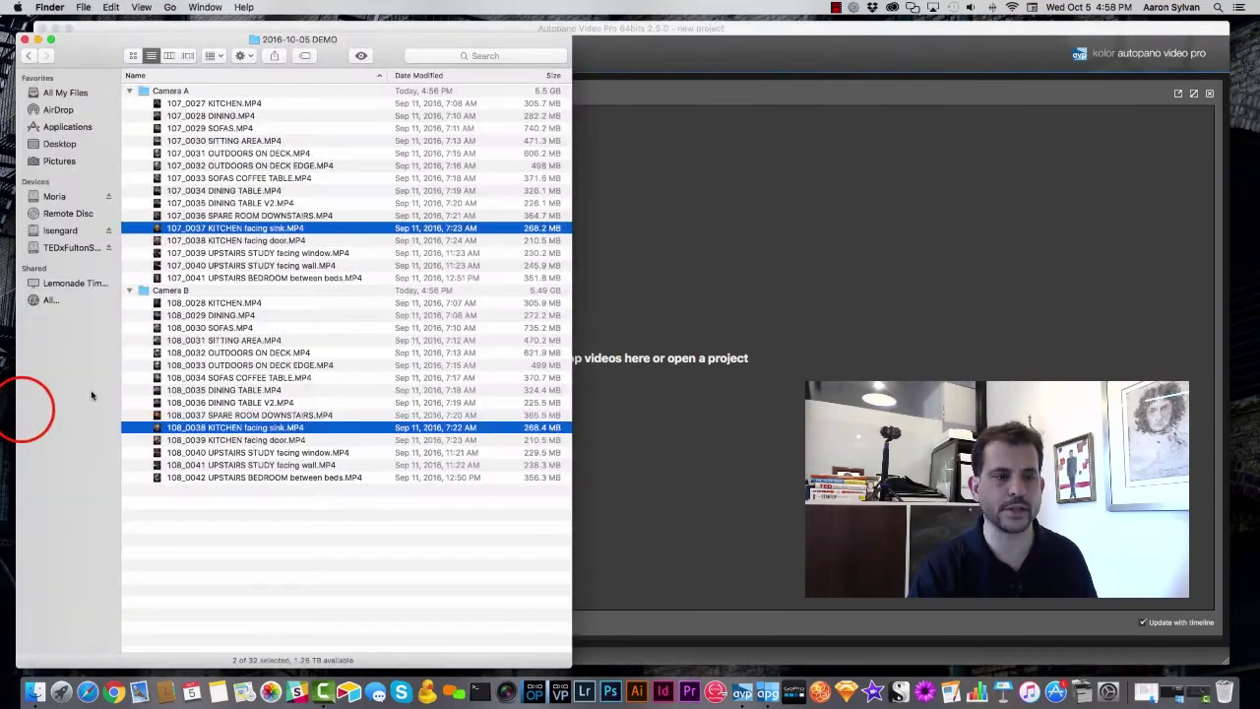
drag(237, 228, 675, 258)
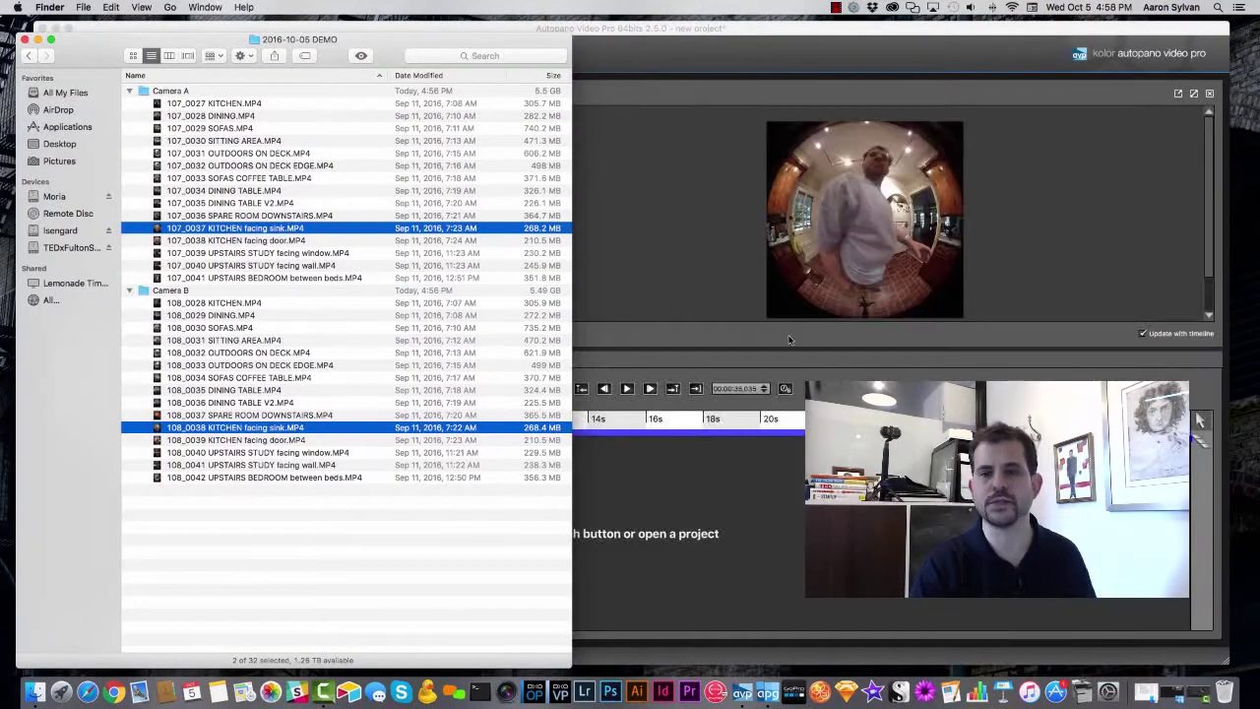
click(675, 259)
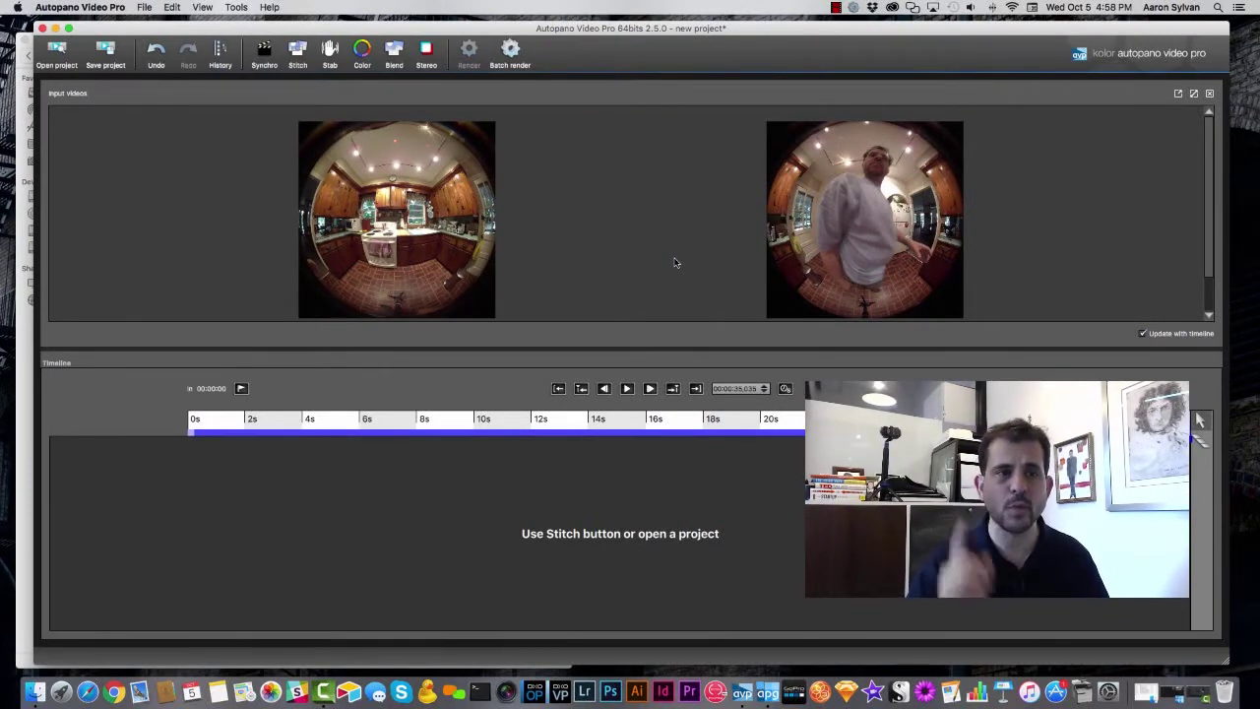
click(268, 53)
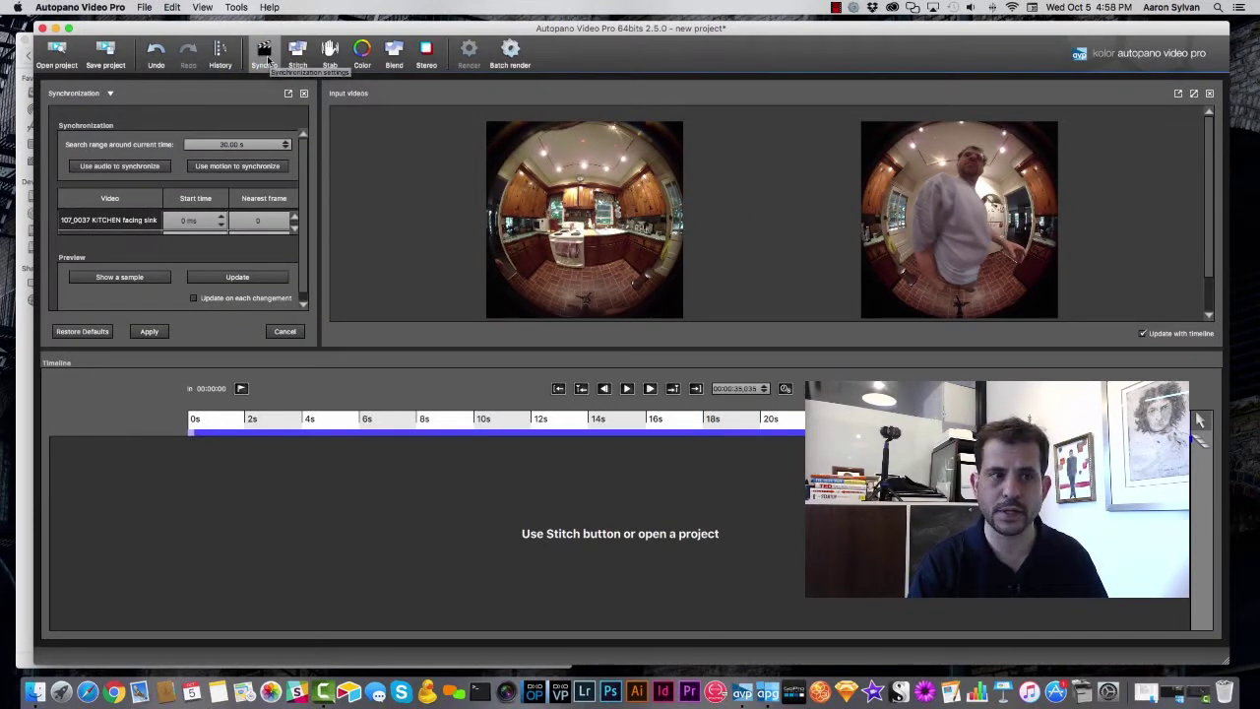
Synchronize the clips by audio, offsetting 108_0038 by 25 ms, and apply it.
click(166, 172)
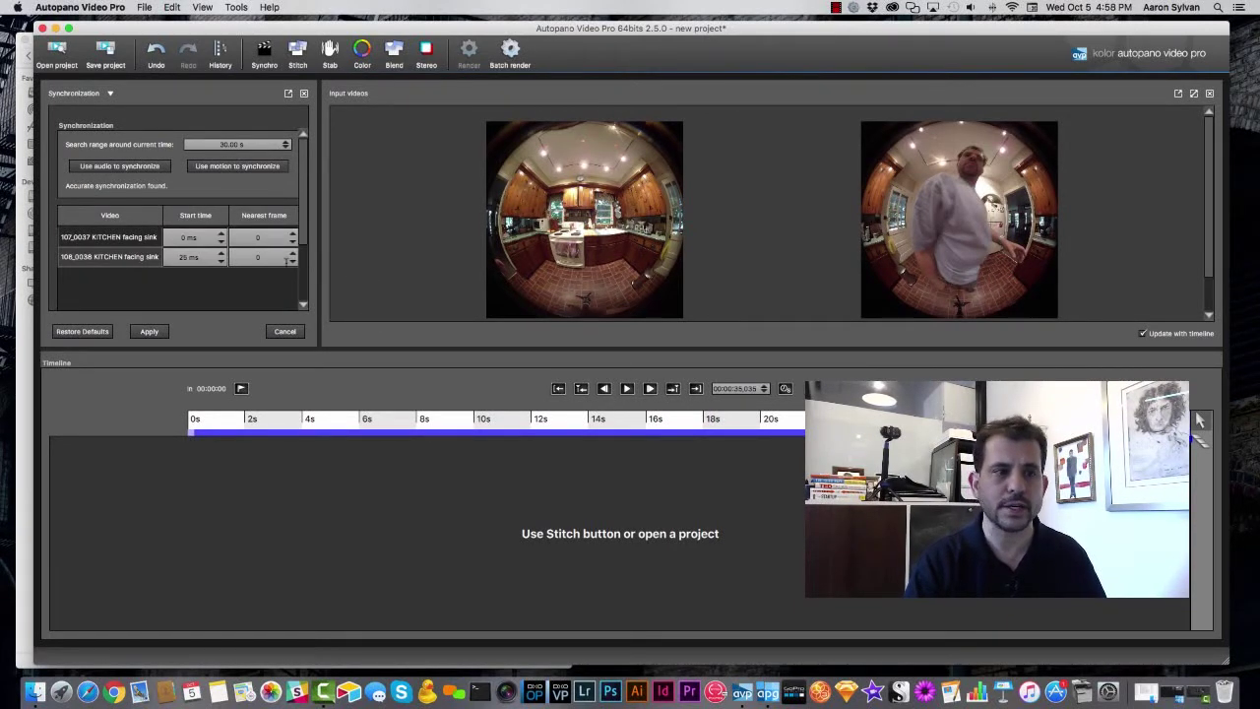
click(179, 258)
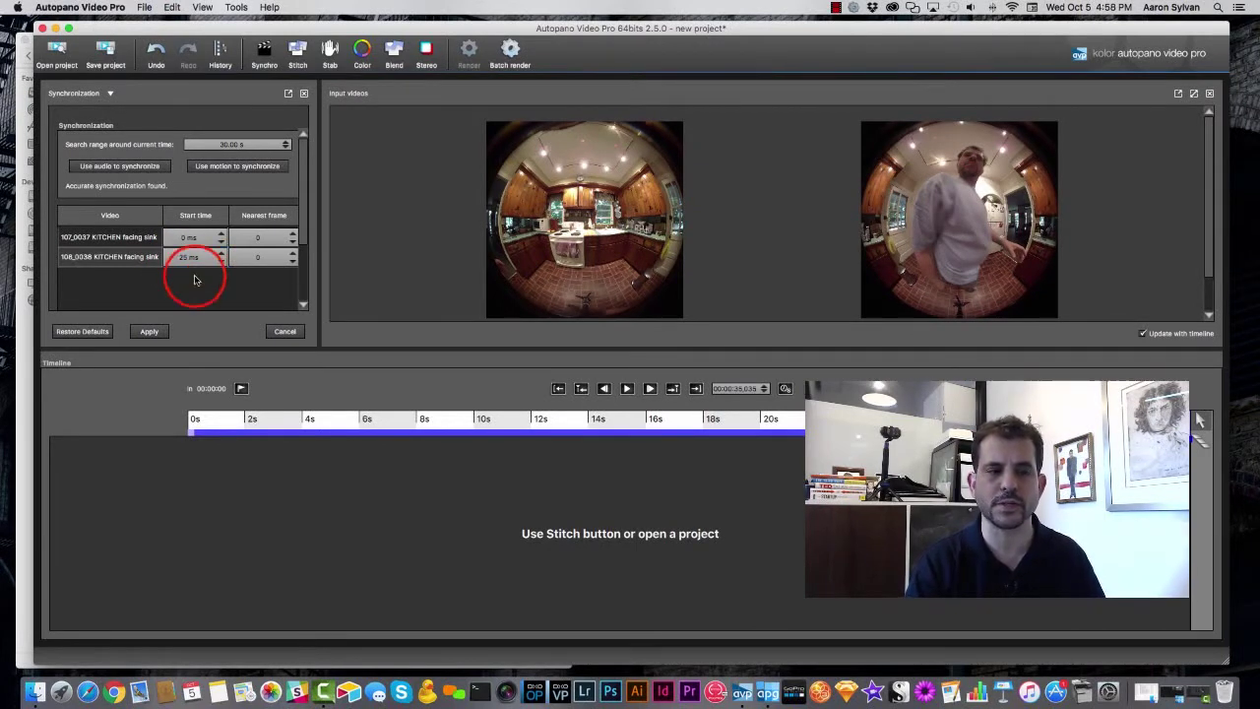
click(149, 334)
click(158, 333)
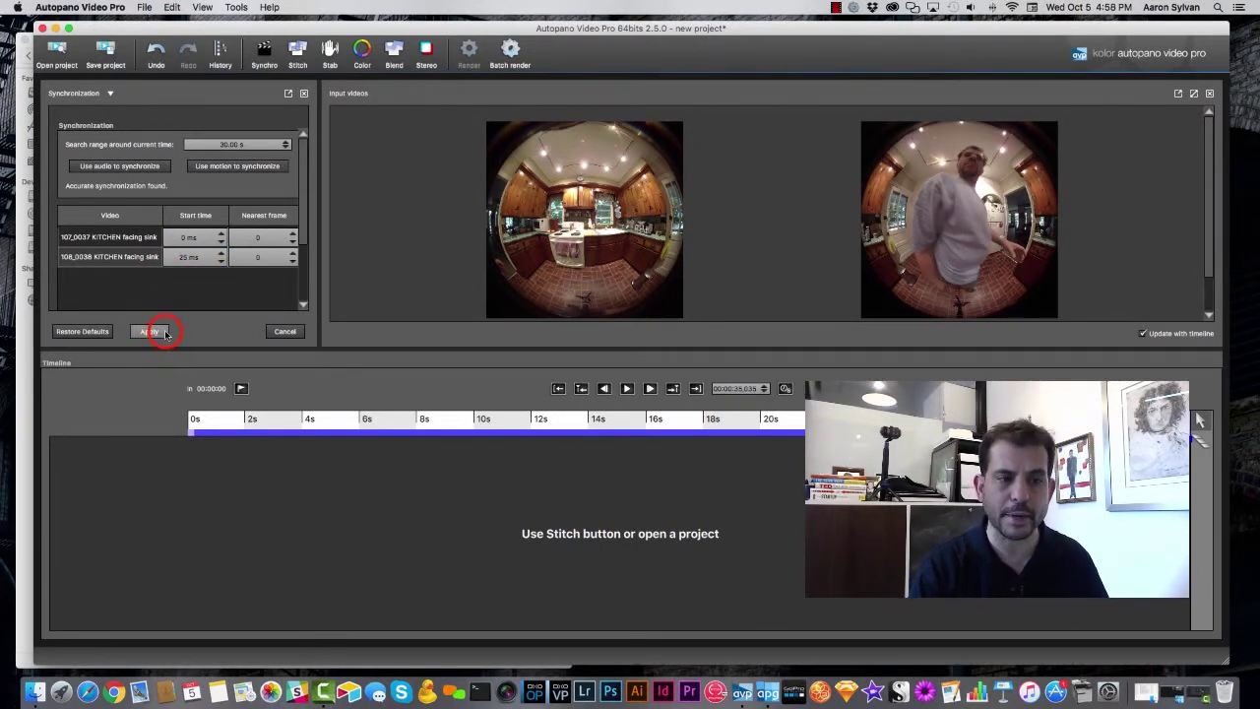
click(162, 333)
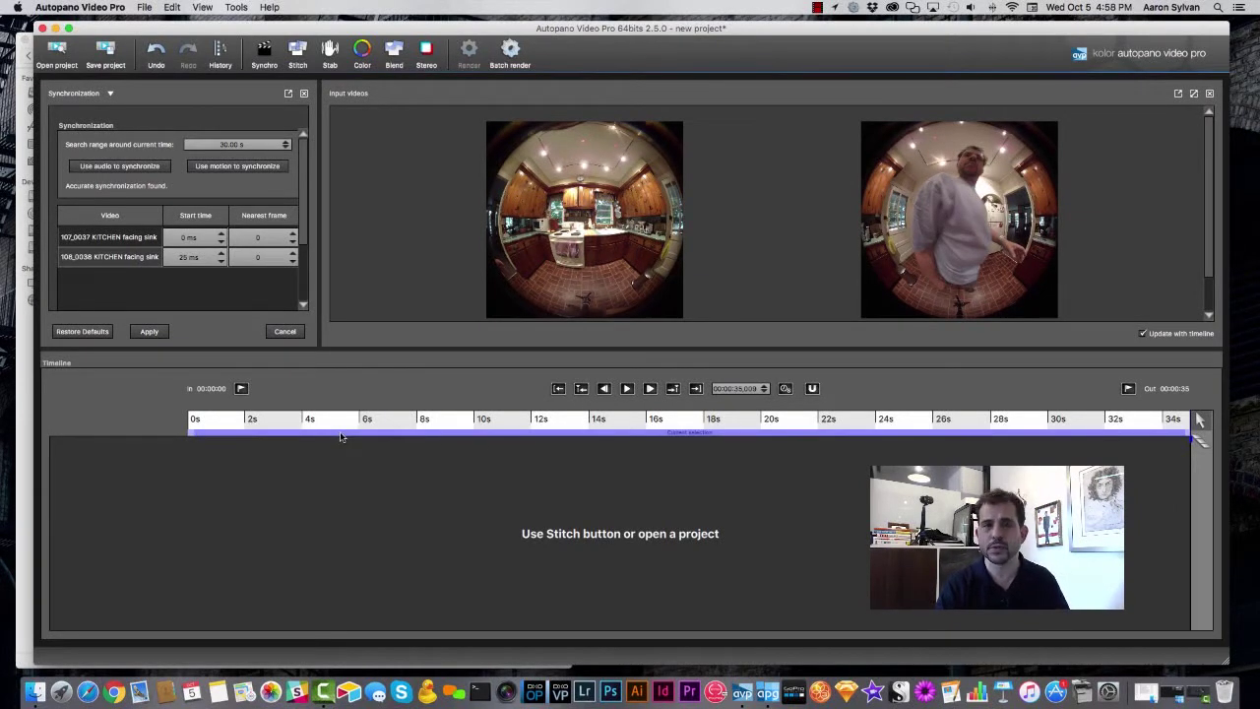
Set the playhead to about 16.5 s, where both lenses show a clear kitchen frame.
click(1171, 433)
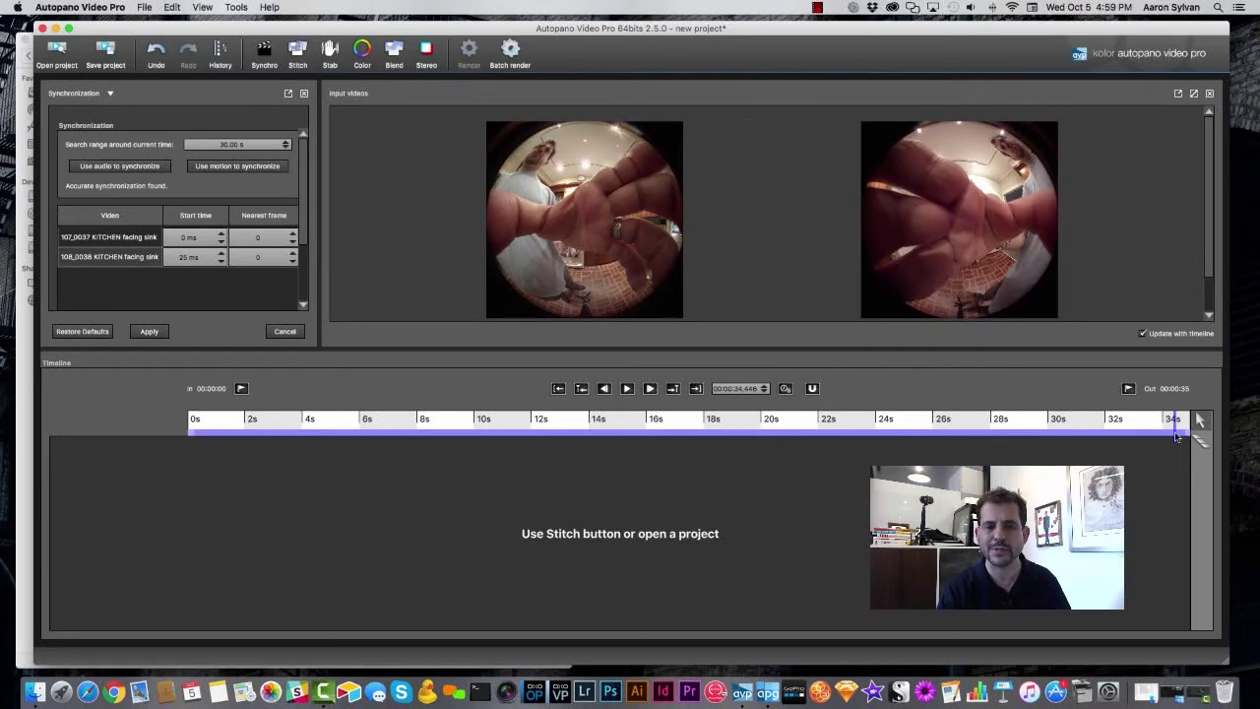
click(657, 431)
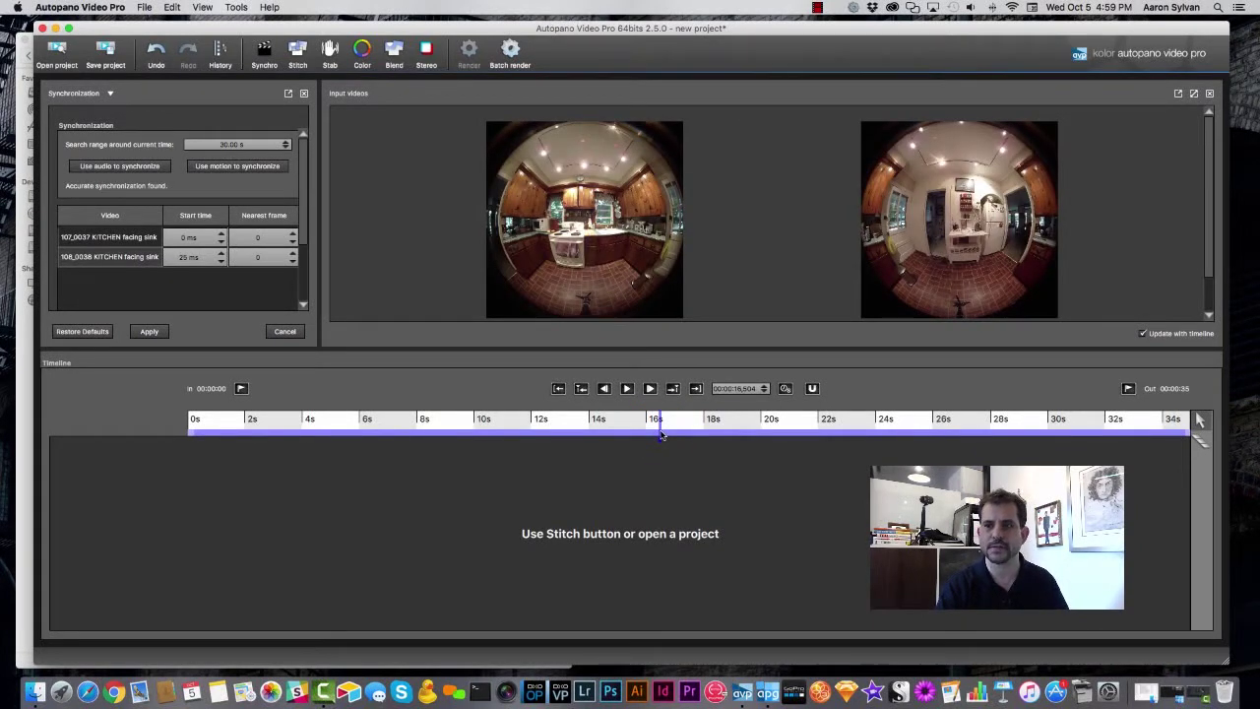
click(297, 55)
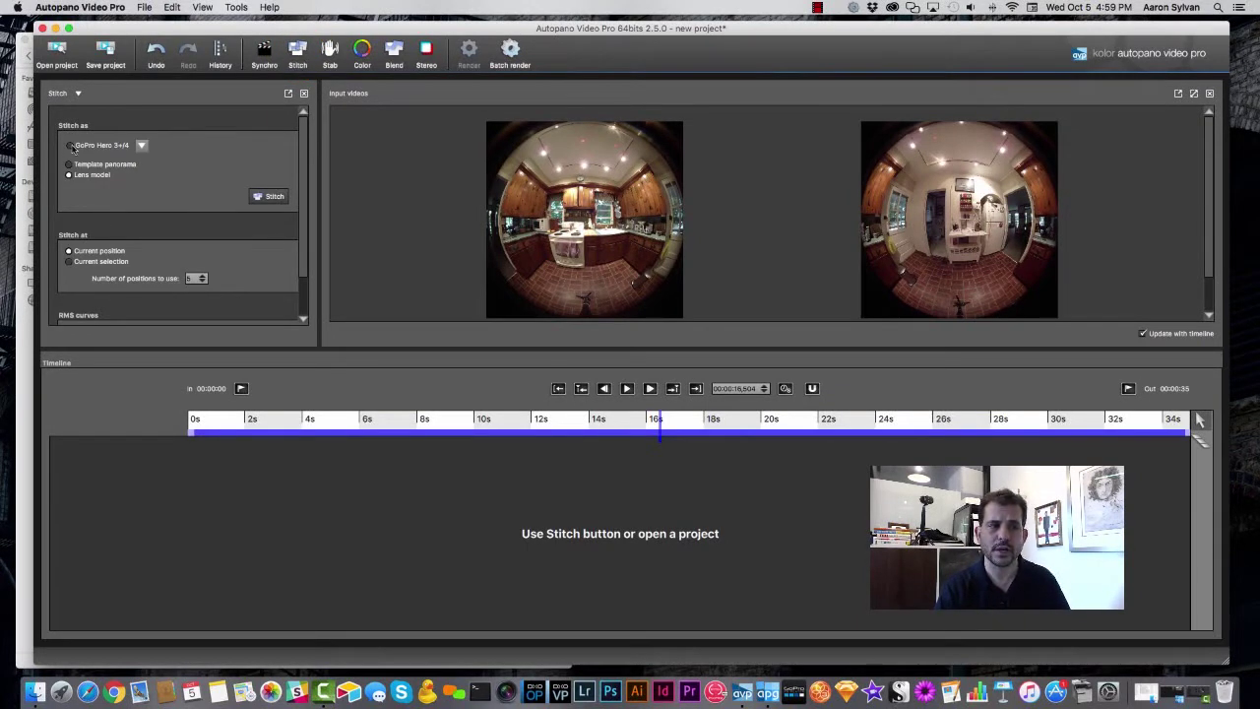
Stitch the clips as a lens model with 8.20 mm focal length and Fisheye lens type.
click(282, 200)
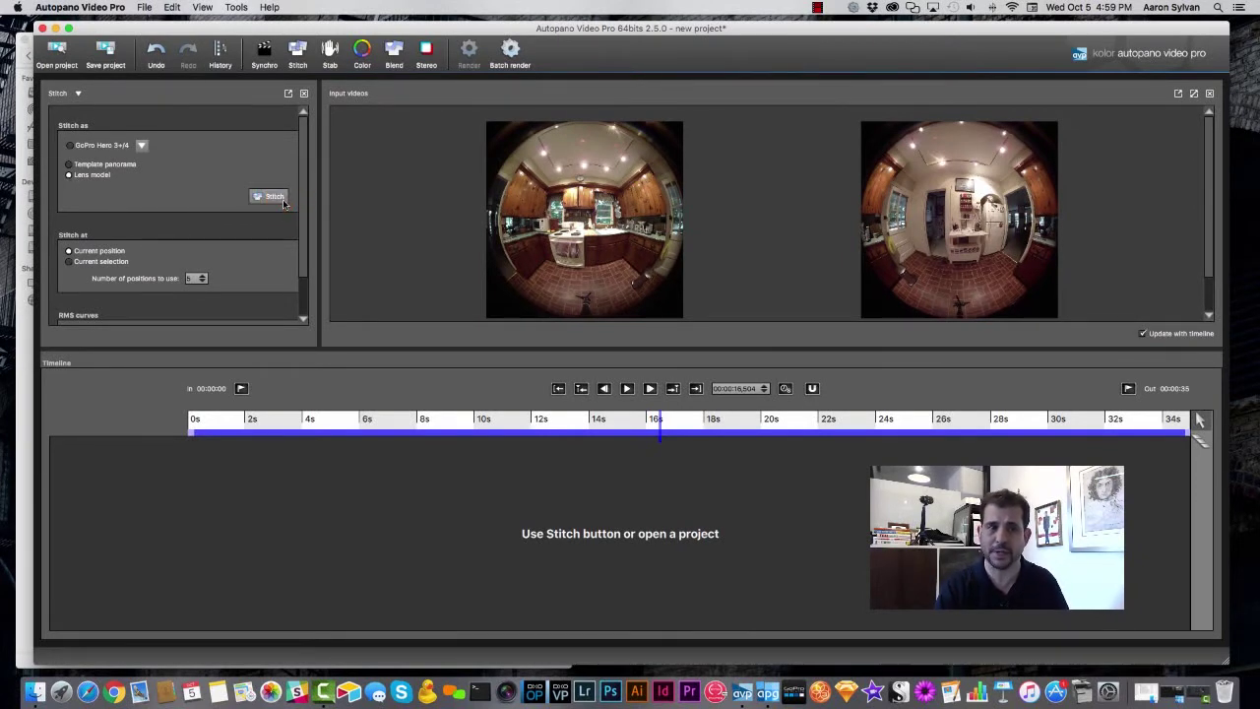
click(662, 312)
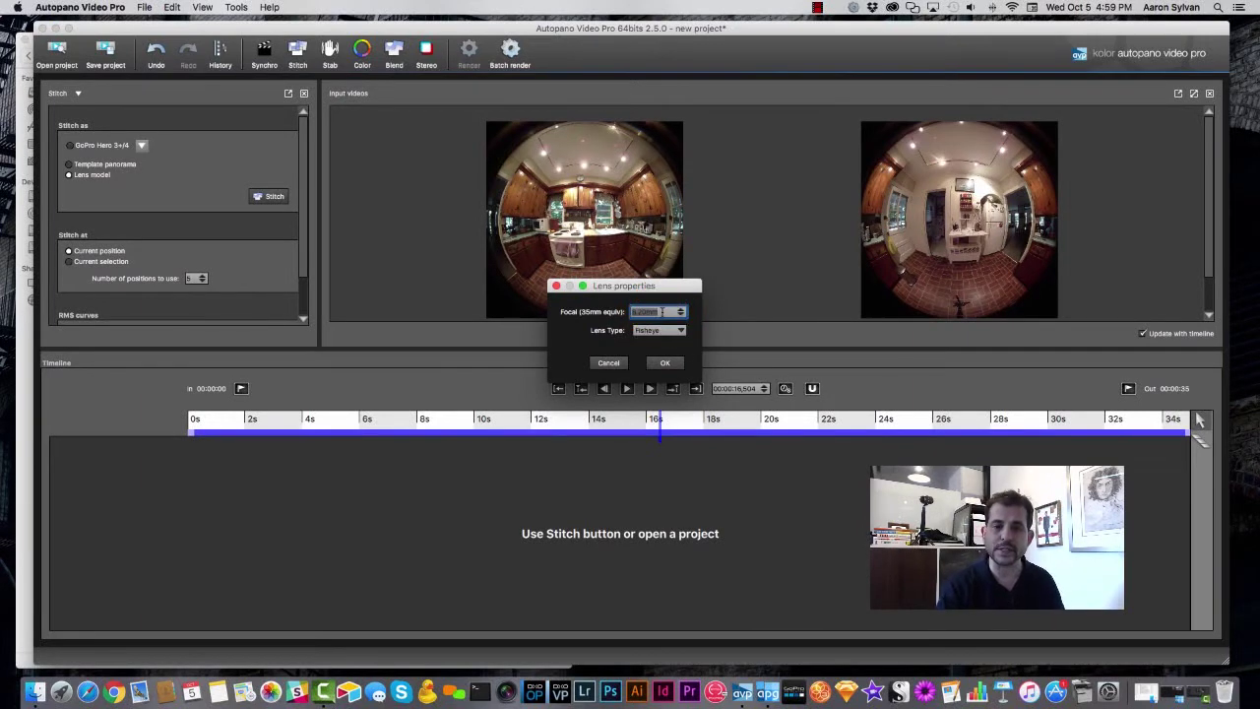
text(8)
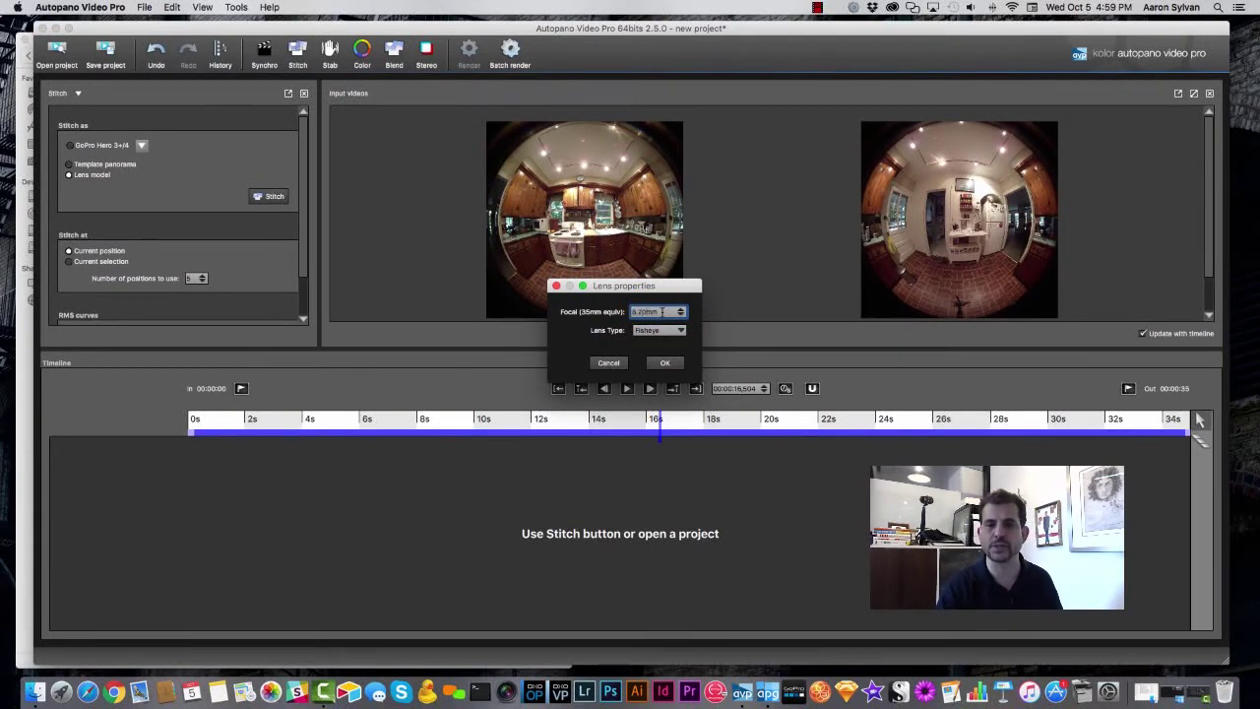
click(672, 330)
click(674, 333)
click(673, 332)
click(673, 333)
click(665, 362)
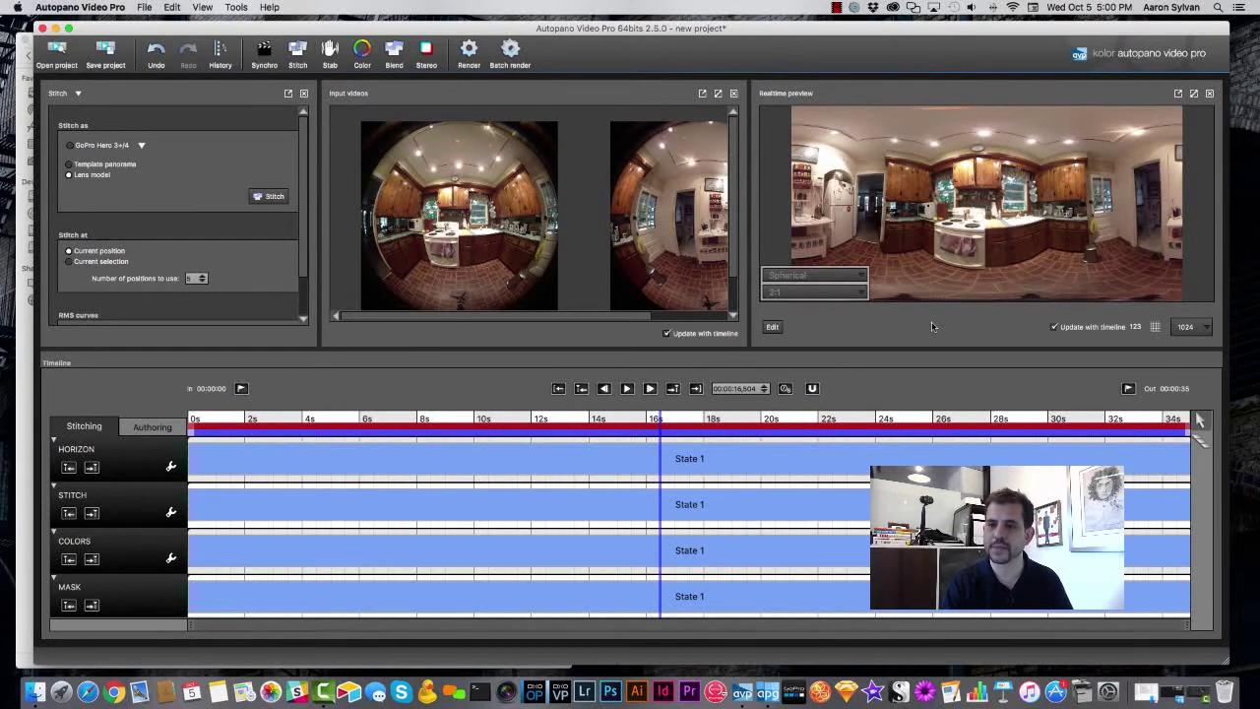
Send the stitched 16.5 s kitchen panorama to Autopano Giga, accepting the version notice.
drag(624, 316, 671, 327)
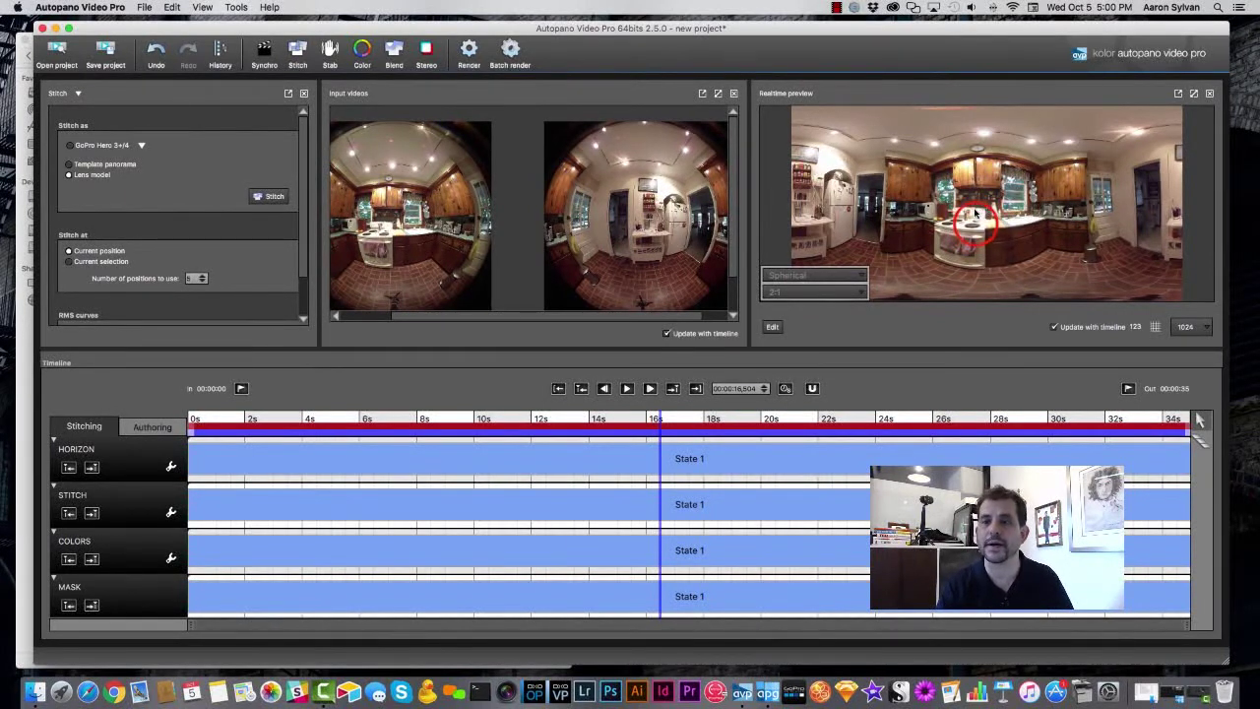
click(773, 328)
click(773, 328)
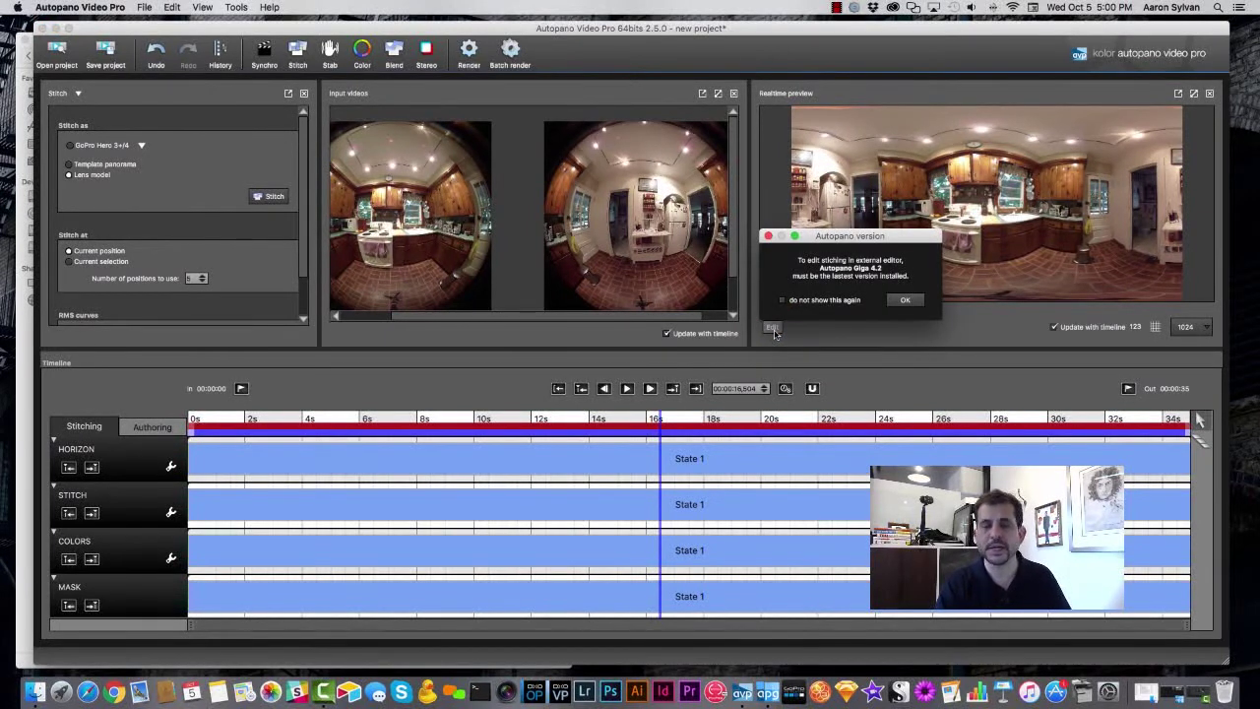
click(906, 299)
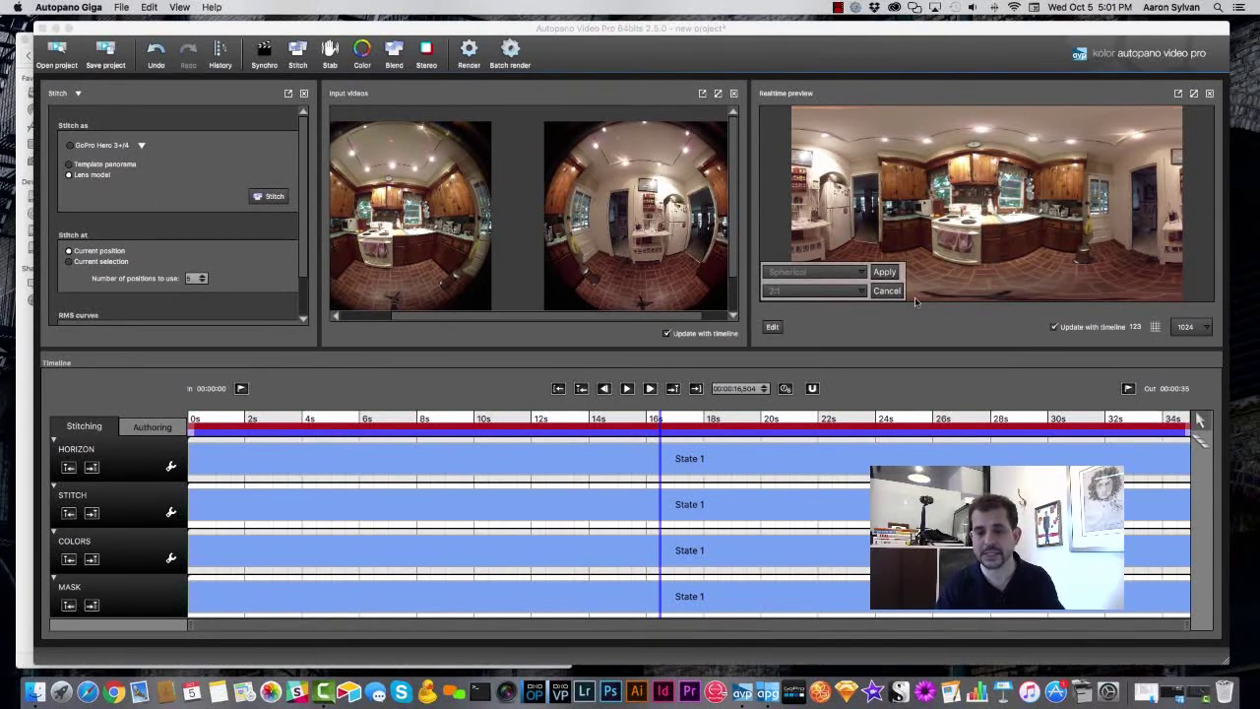
key(super+Tab)
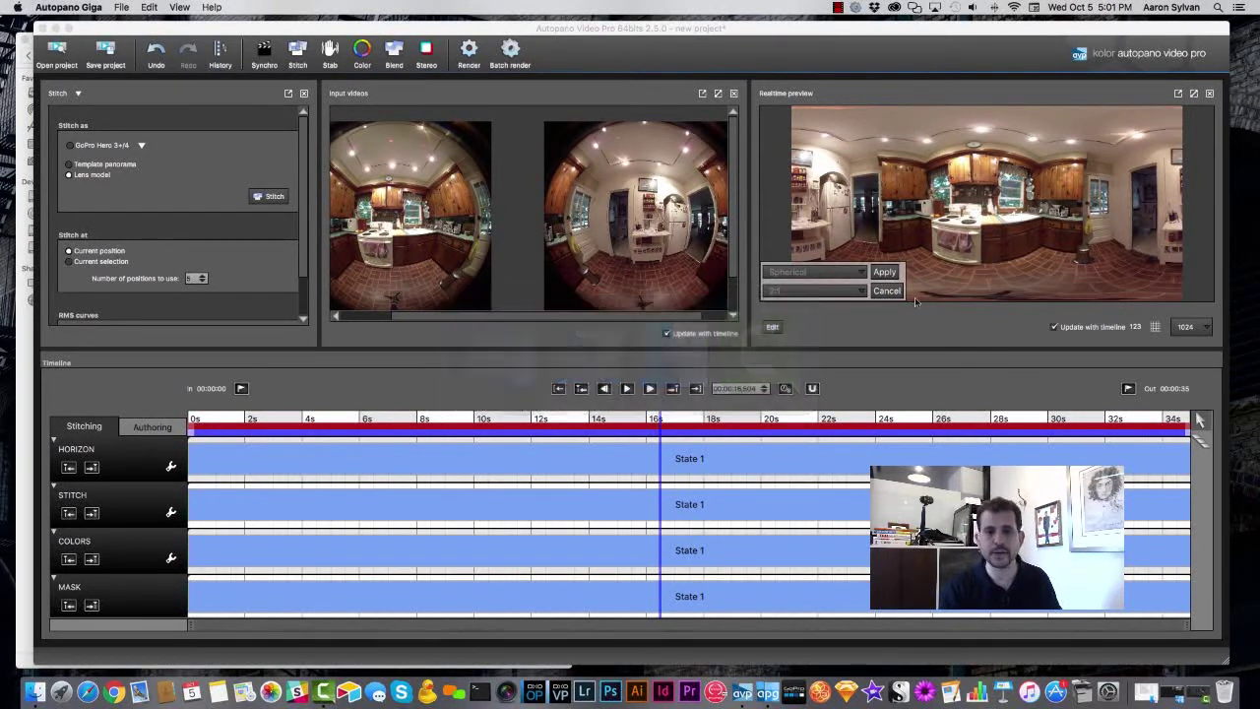
Close the OUTDOORS ON DECK pano without saving and open the KITCHEN facing sink pano for editing.
click(1195, 695)
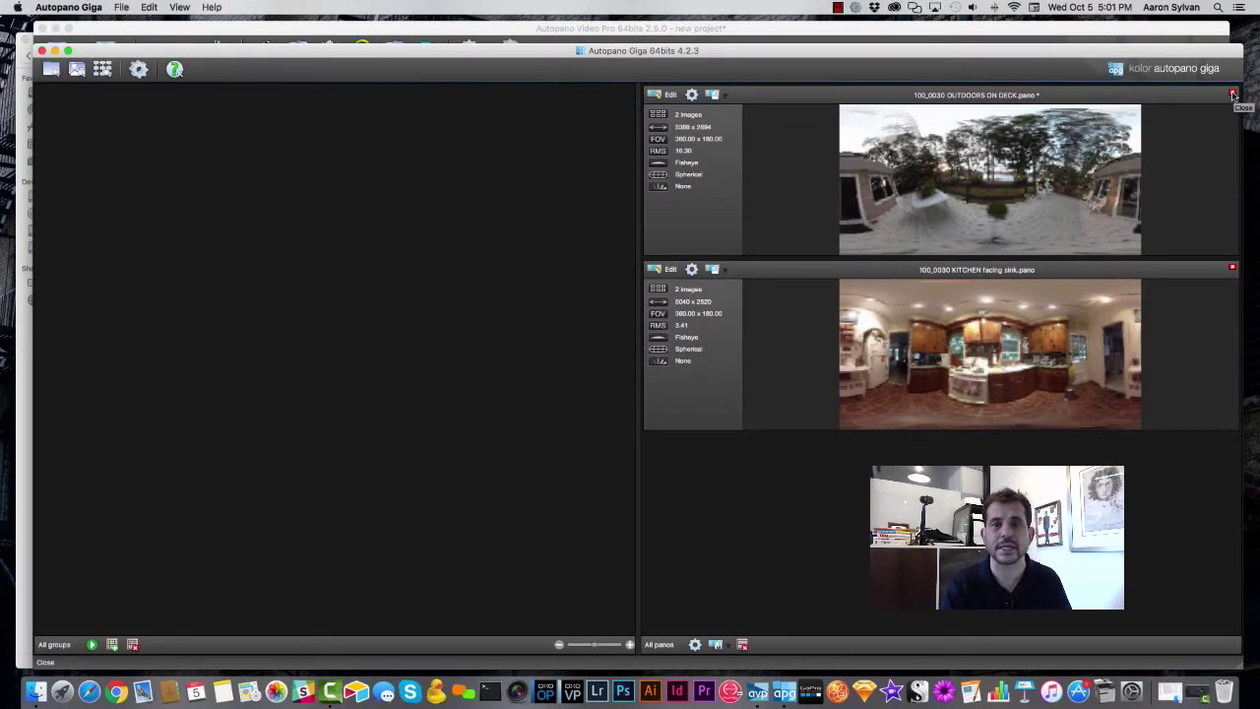
click(1233, 94)
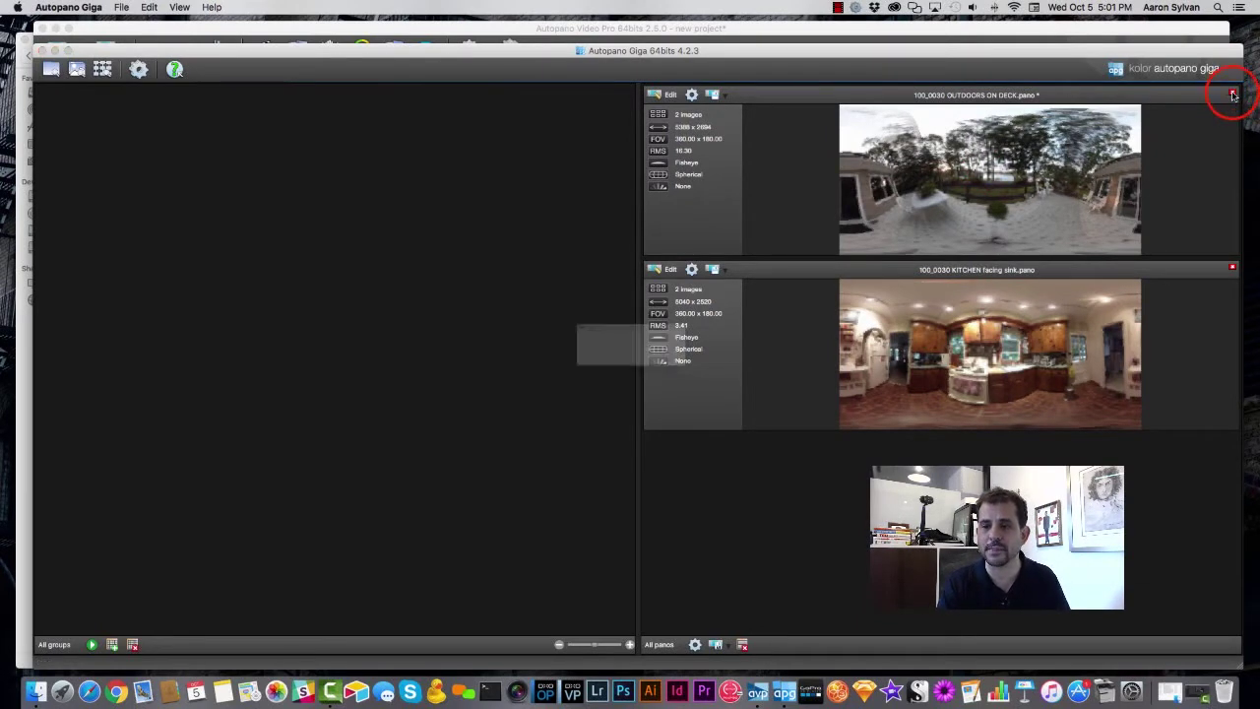
click(668, 371)
click(989, 177)
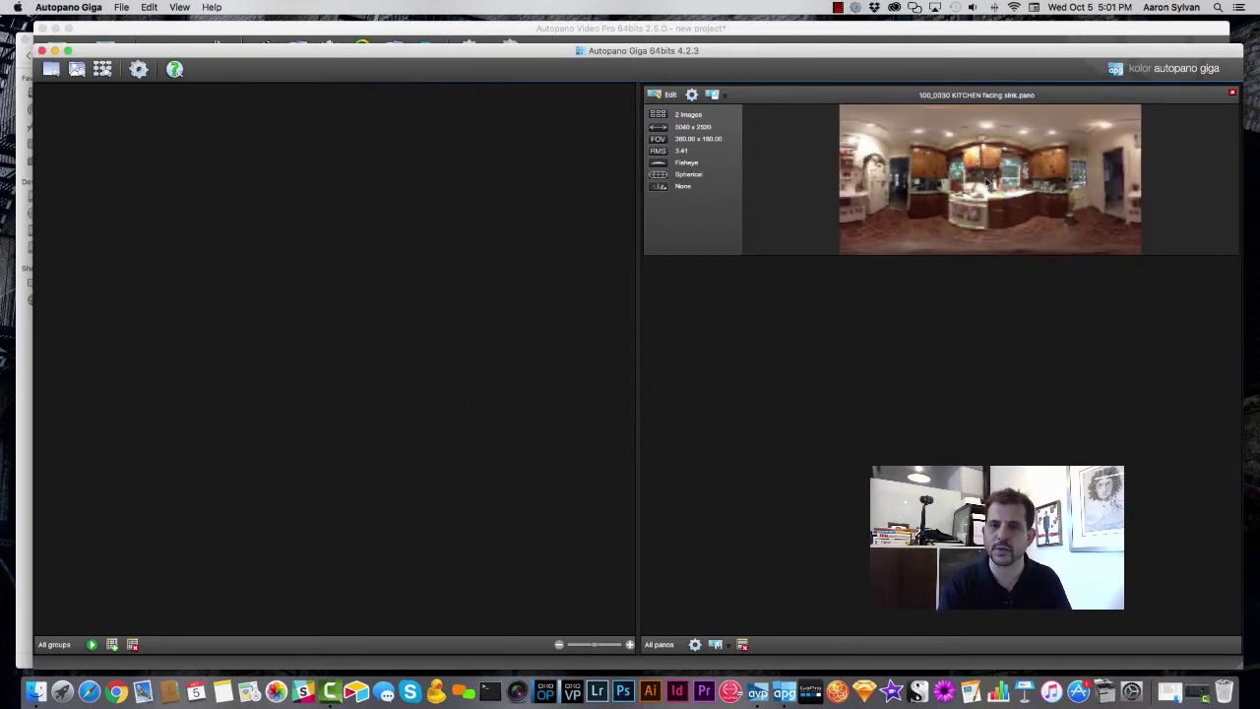
click(669, 96)
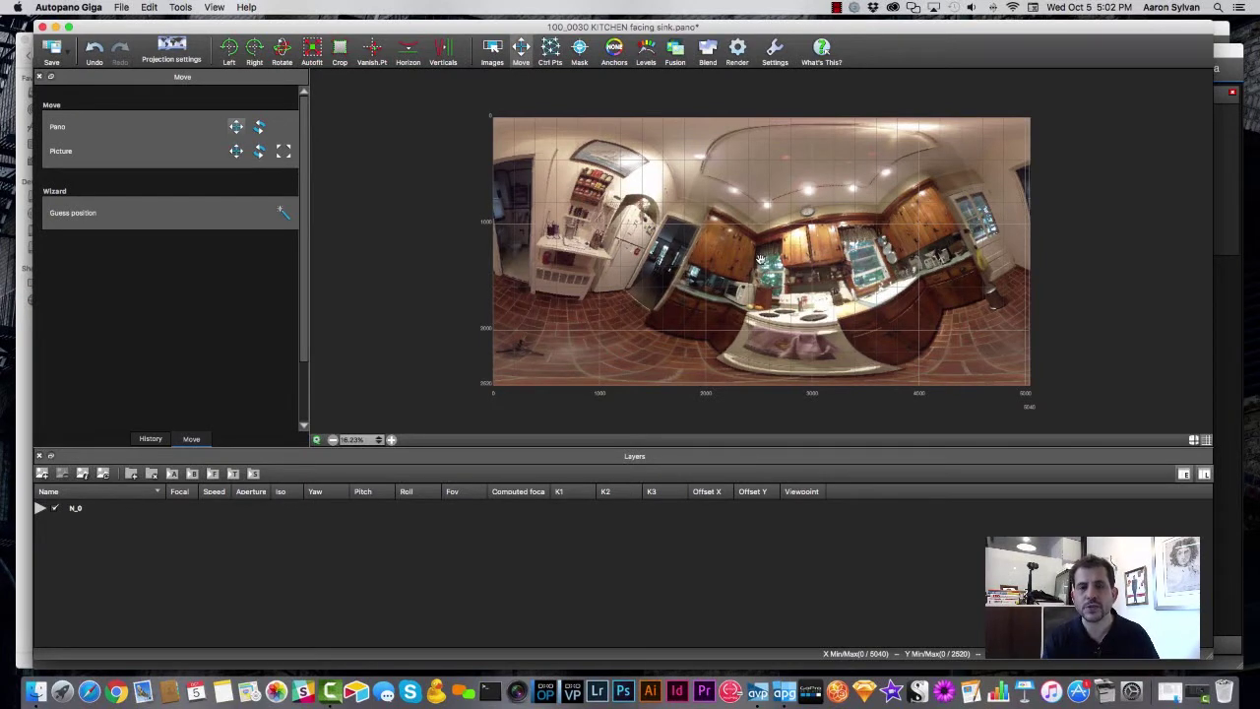
Level the kitchen panorama, hide the grid and show the centre guides.
drag(761, 266, 764, 242)
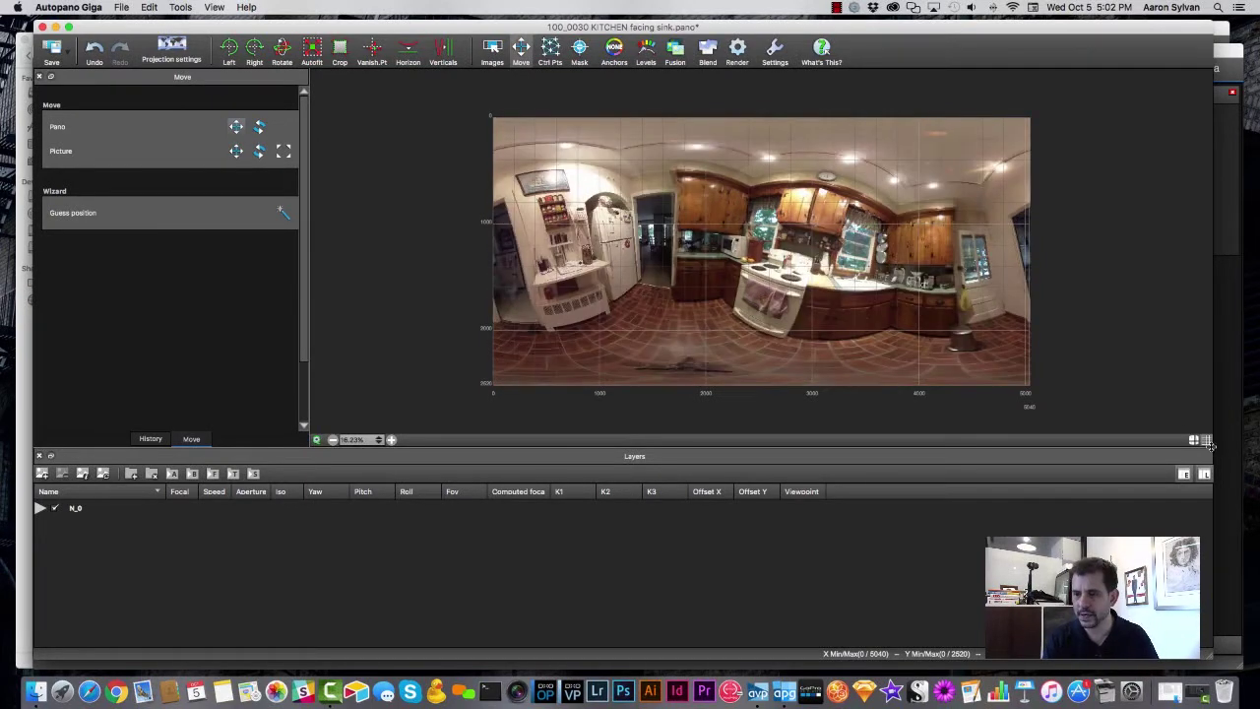
click(1207, 441)
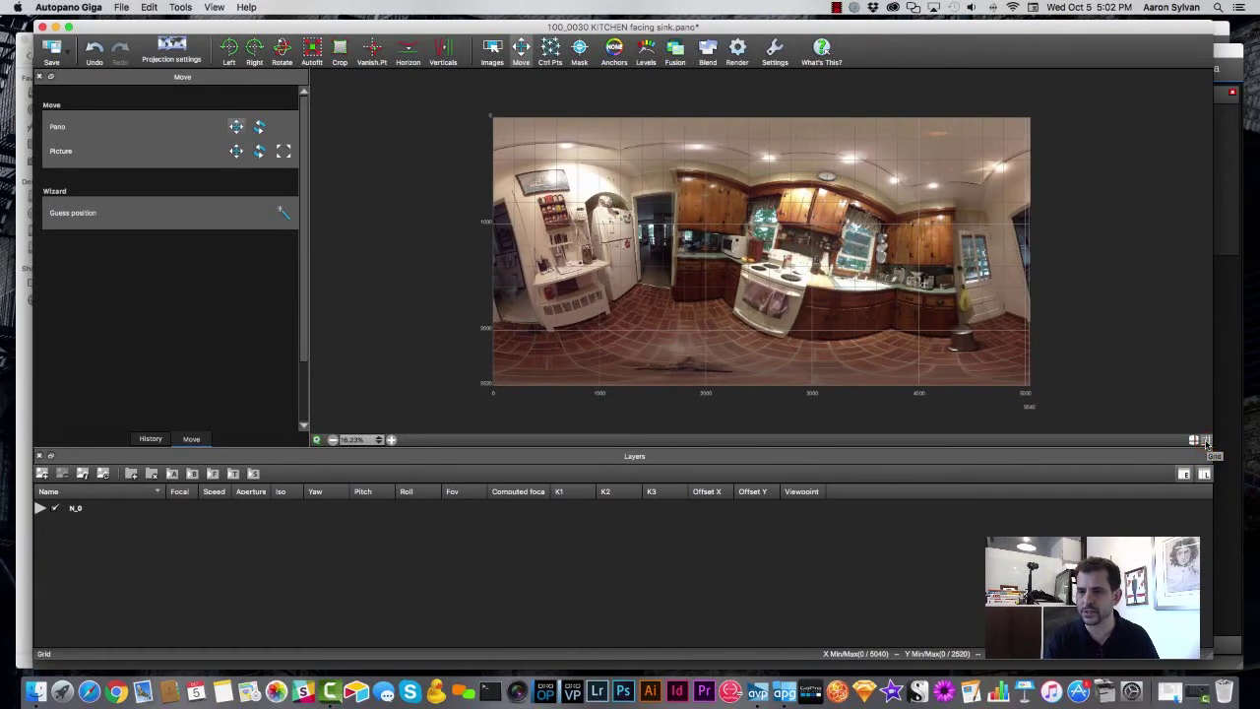
click(1193, 440)
drag(761, 91, 747, 258)
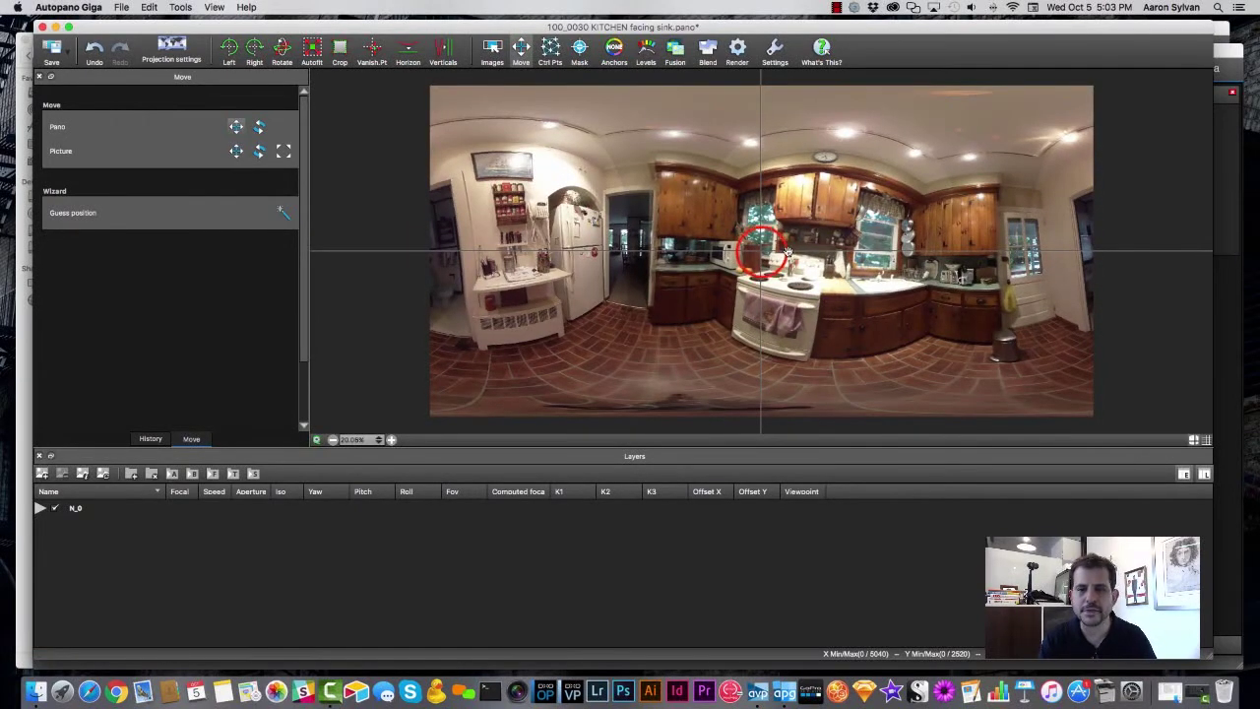
Rotate the panorama so the fridge and doorway sit at the centre.
drag(761, 254, 1007, 259)
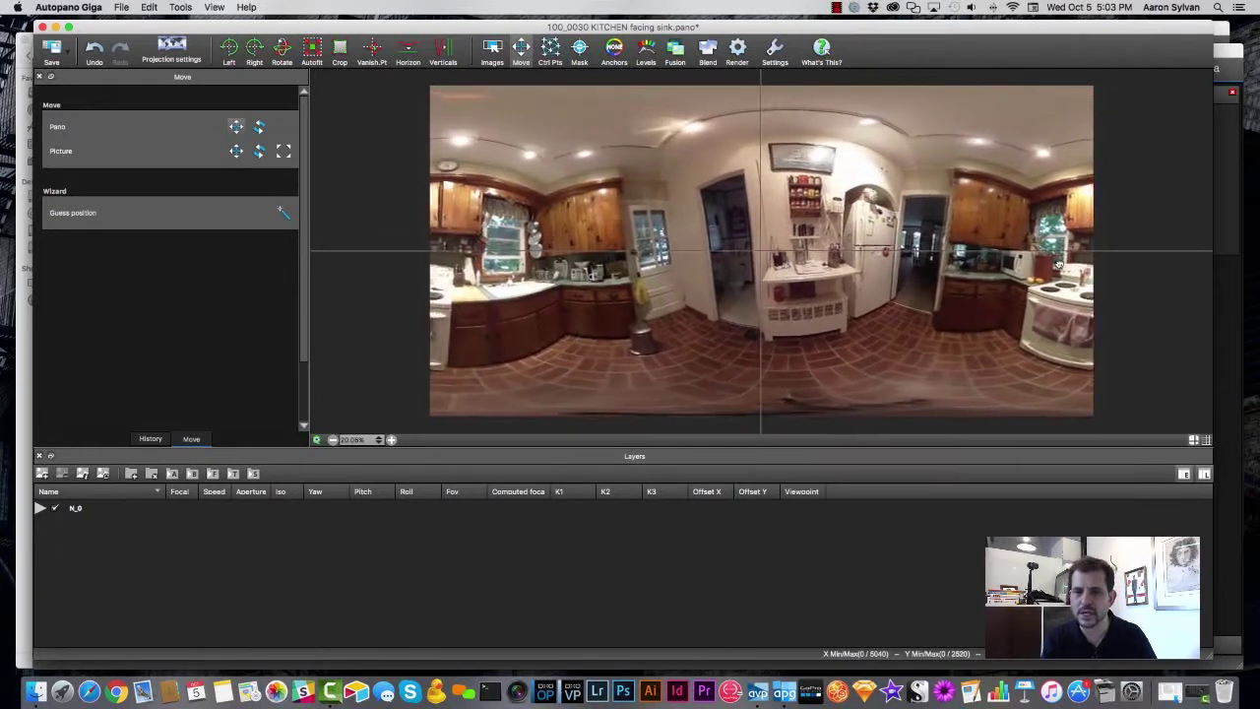
drag(502, 246, 763, 237)
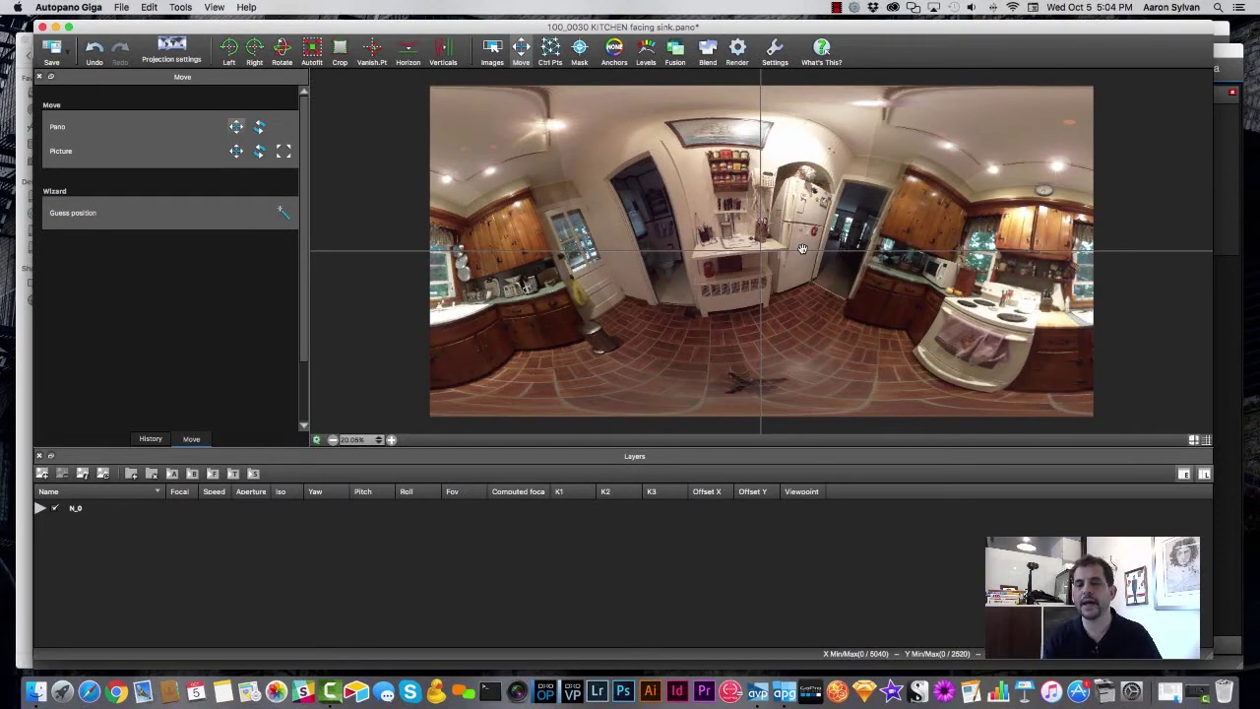
drag(555, 160, 517, 160)
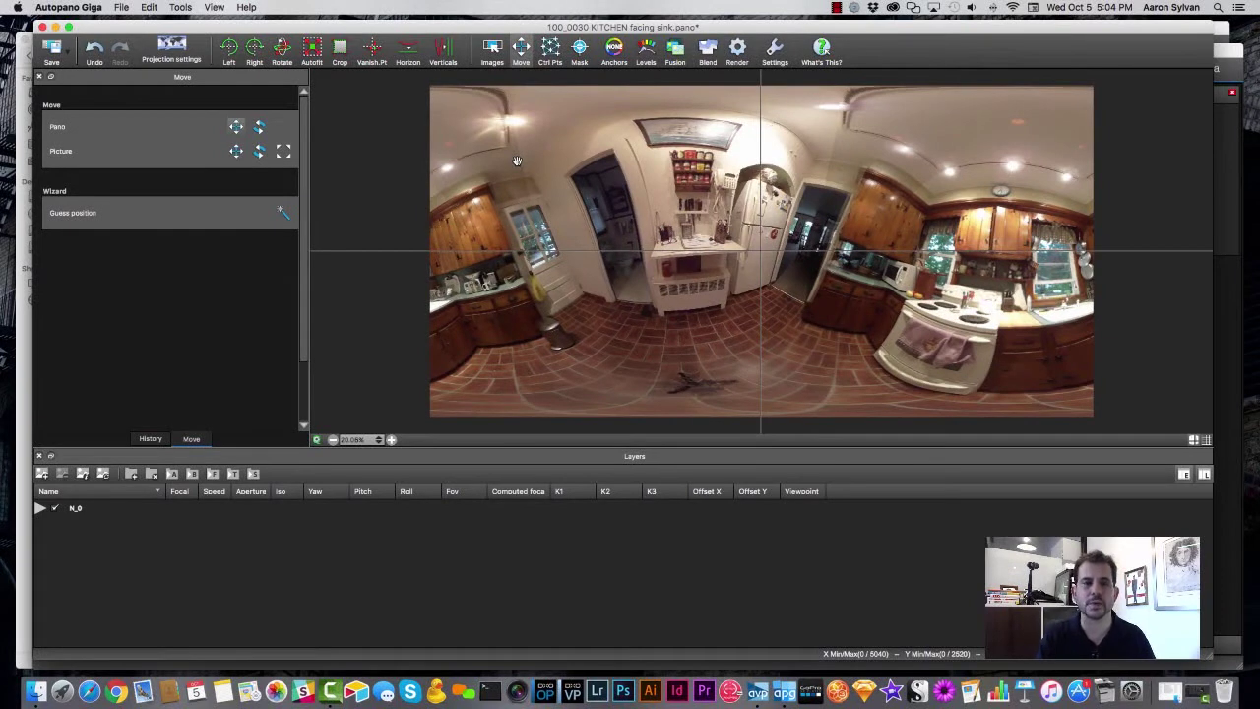
Trace vertical lines along the left door frames and doorway edge.
click(445, 49)
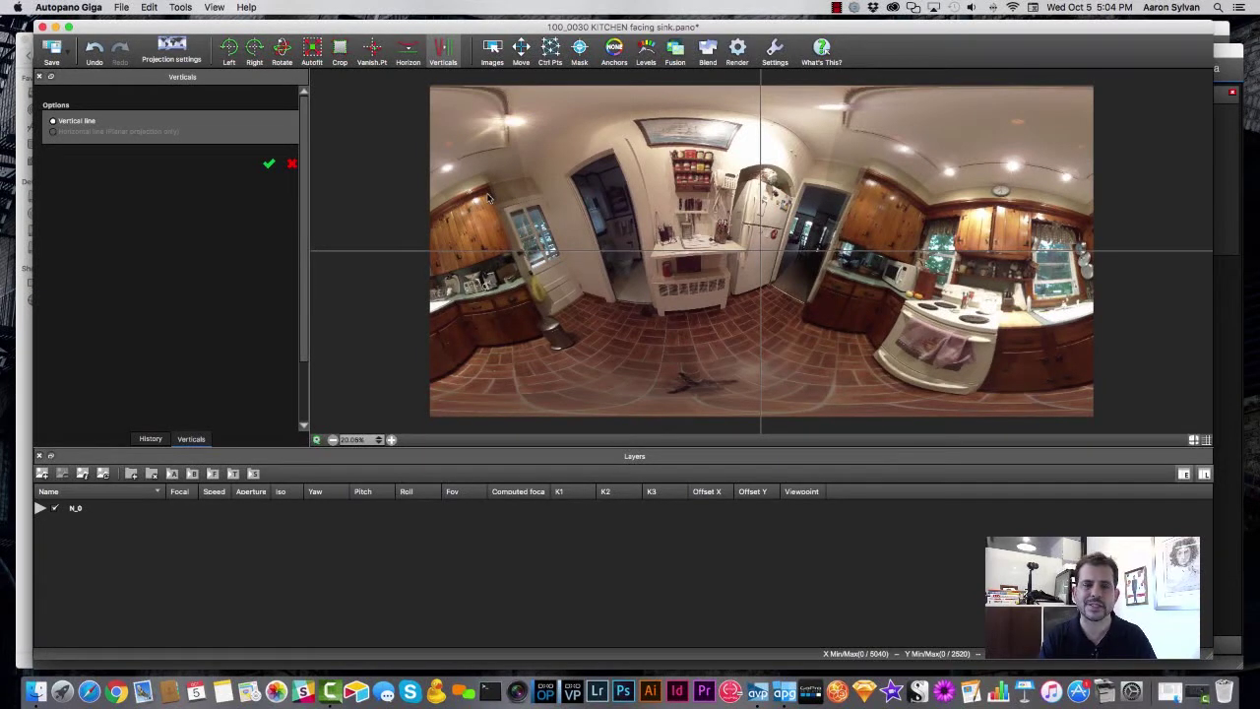
drag(487, 197, 555, 340)
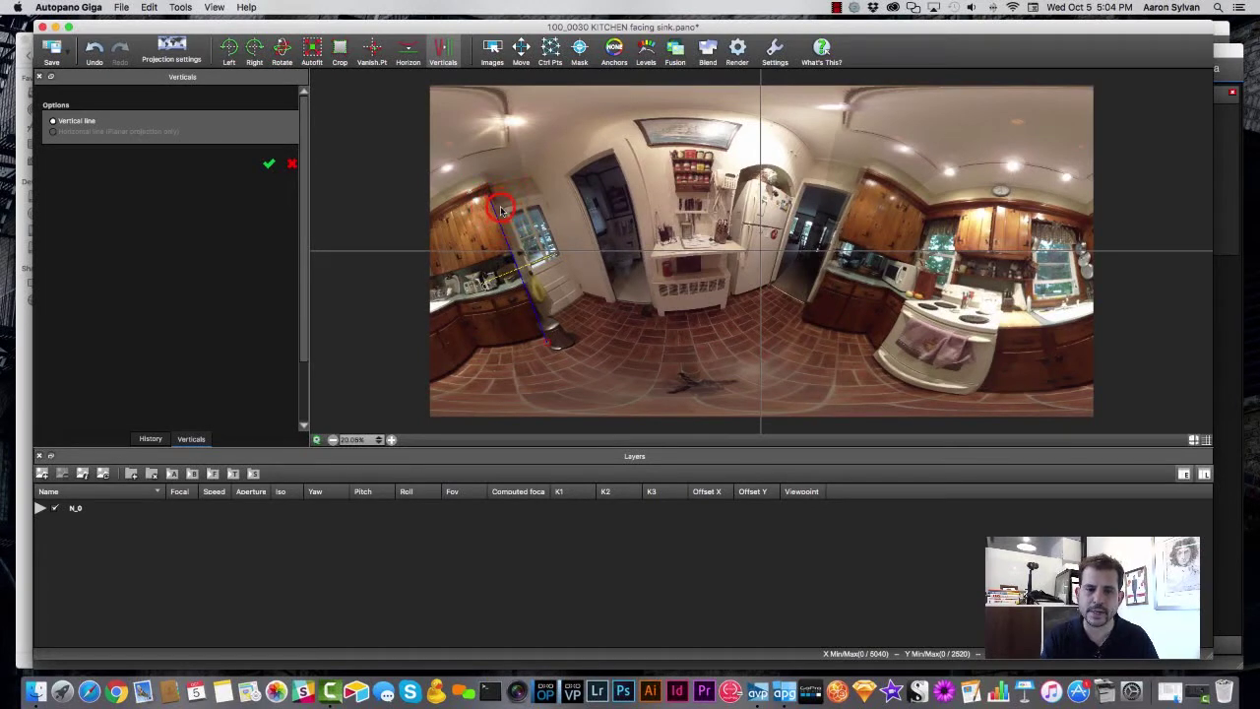
drag(534, 191, 582, 298)
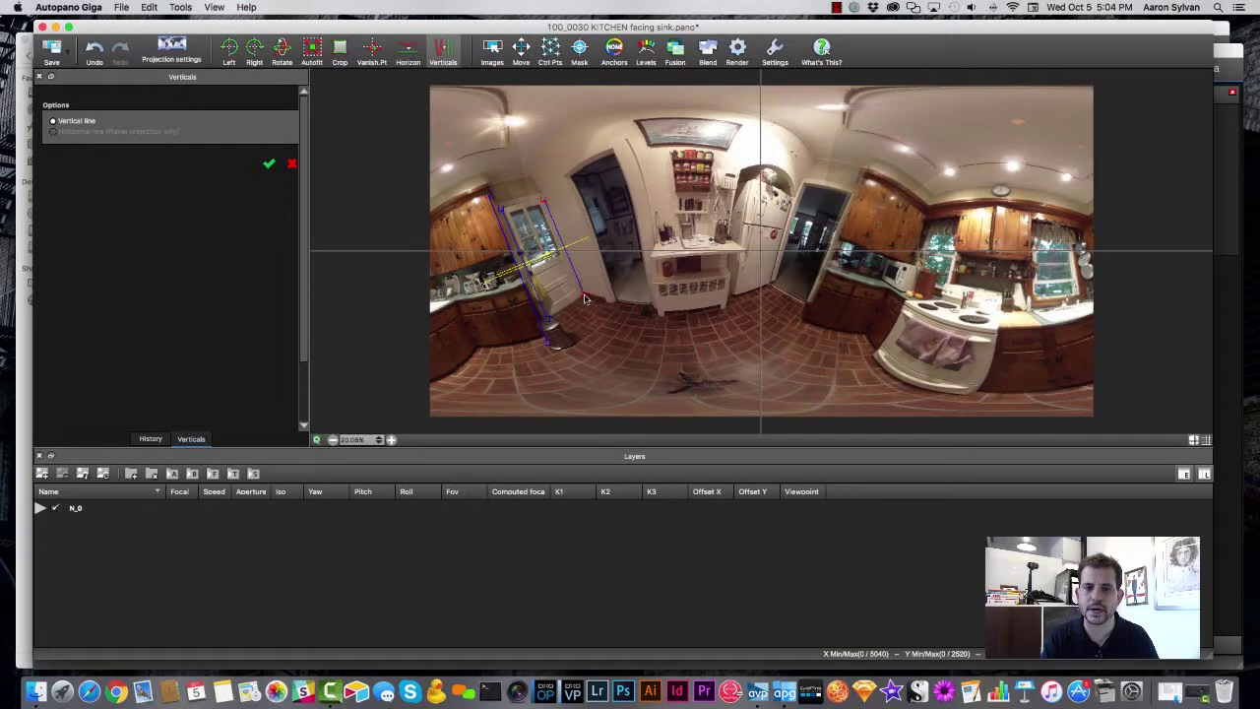
drag(565, 178, 618, 308)
mouse_move(613, 150)
mouse_down()
mouse_move(650, 320)
mouse_move(652, 308)
mouse_up()
drag(731, 283, 726, 310)
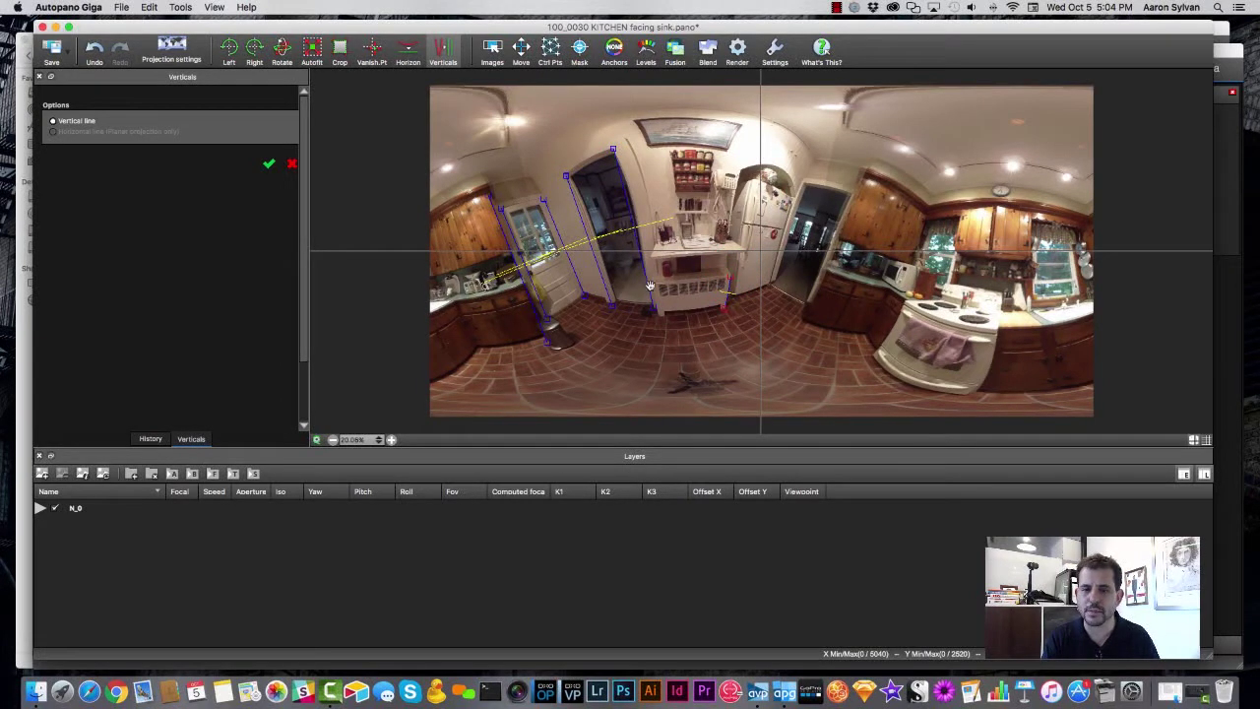
Trace verticals on the fridge, right doorway, stove and cabinet corners, then apply them.
drag(753, 182, 734, 297)
drag(791, 200, 771, 287)
drag(849, 193, 808, 306)
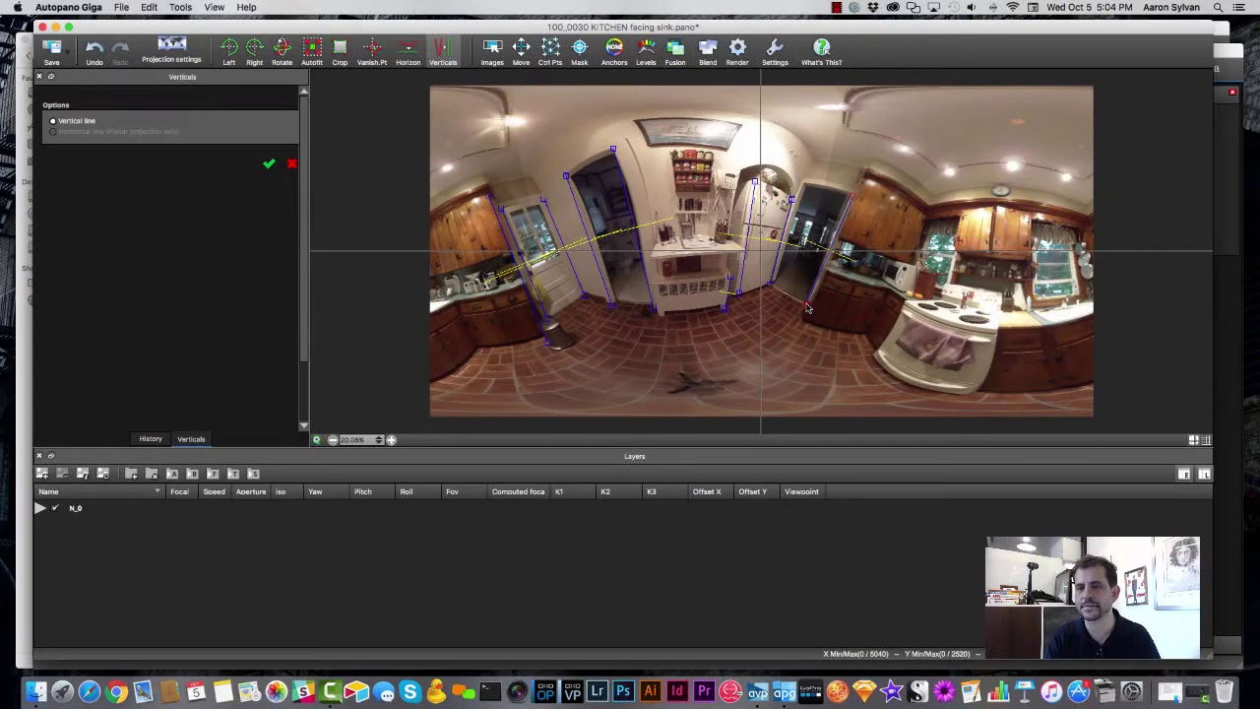
drag(907, 304, 871, 356)
mouse_move(1016, 334)
mouse_down()
mouse_move(984, 351)
mouse_move(973, 394)
mouse_up()
click(1044, 329)
drag(1044, 330, 1056, 392)
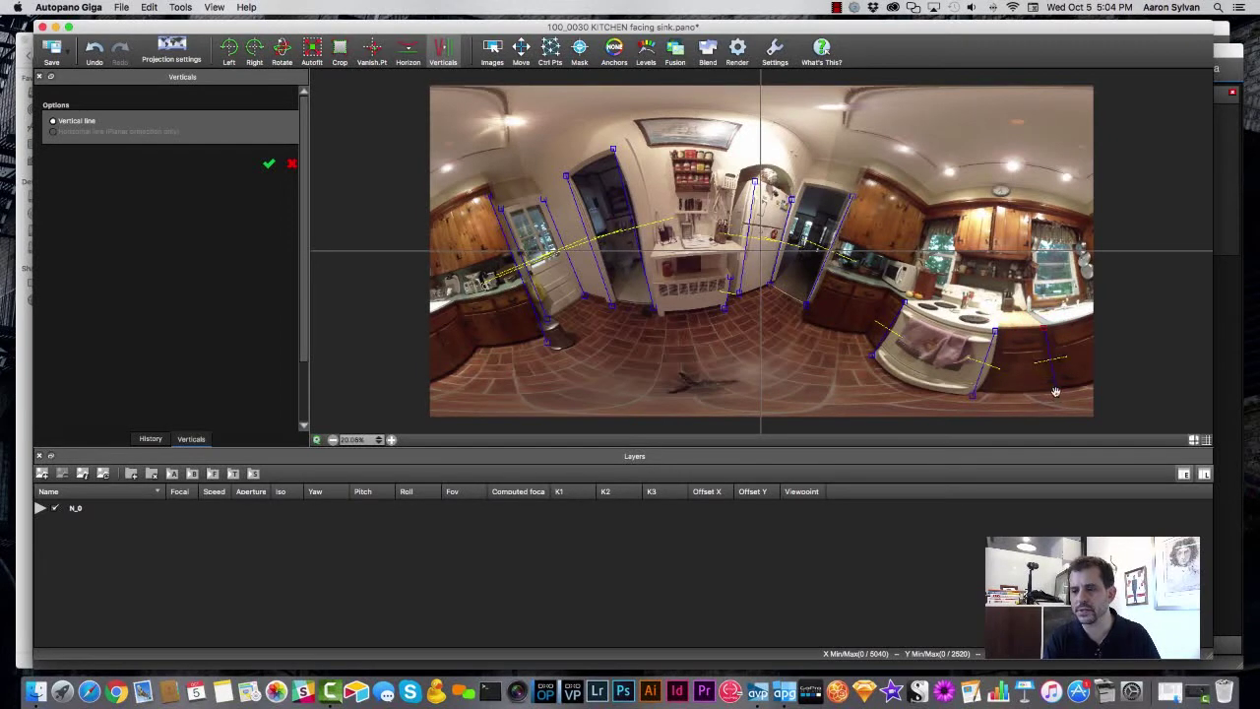
click(269, 165)
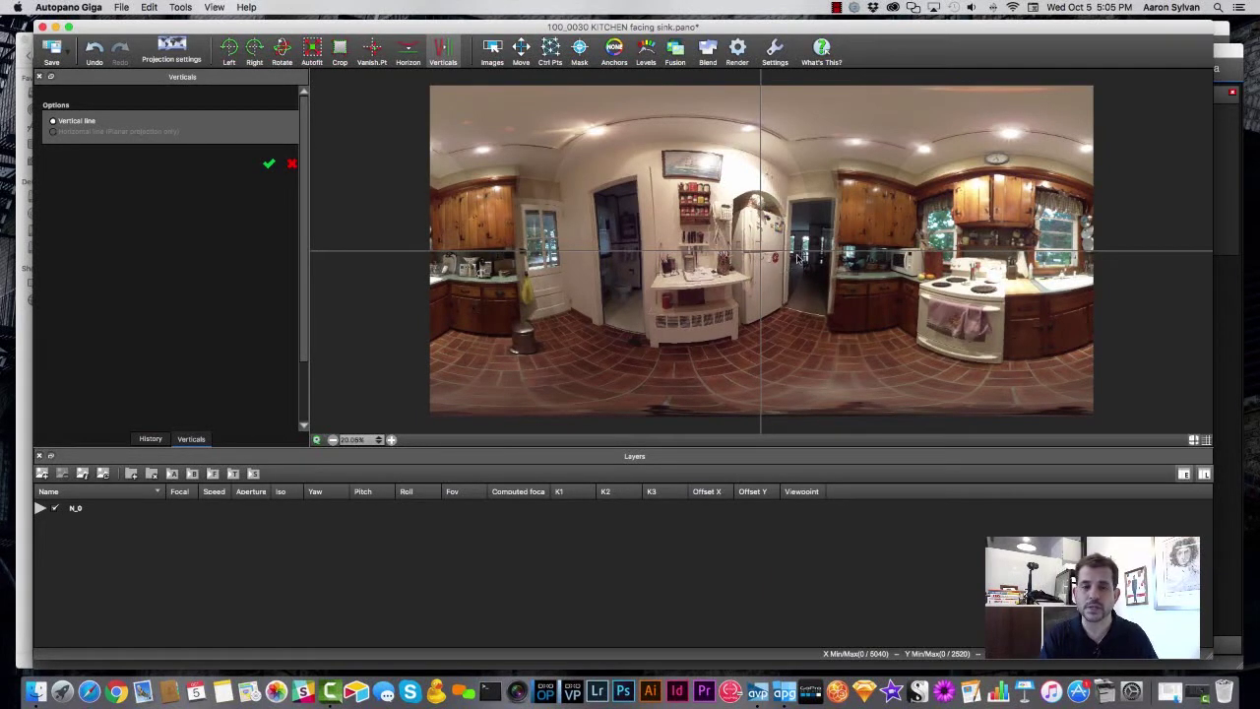
With the Move tool, recentre the panorama on the stove and sink wall.
click(520, 48)
click(760, 240)
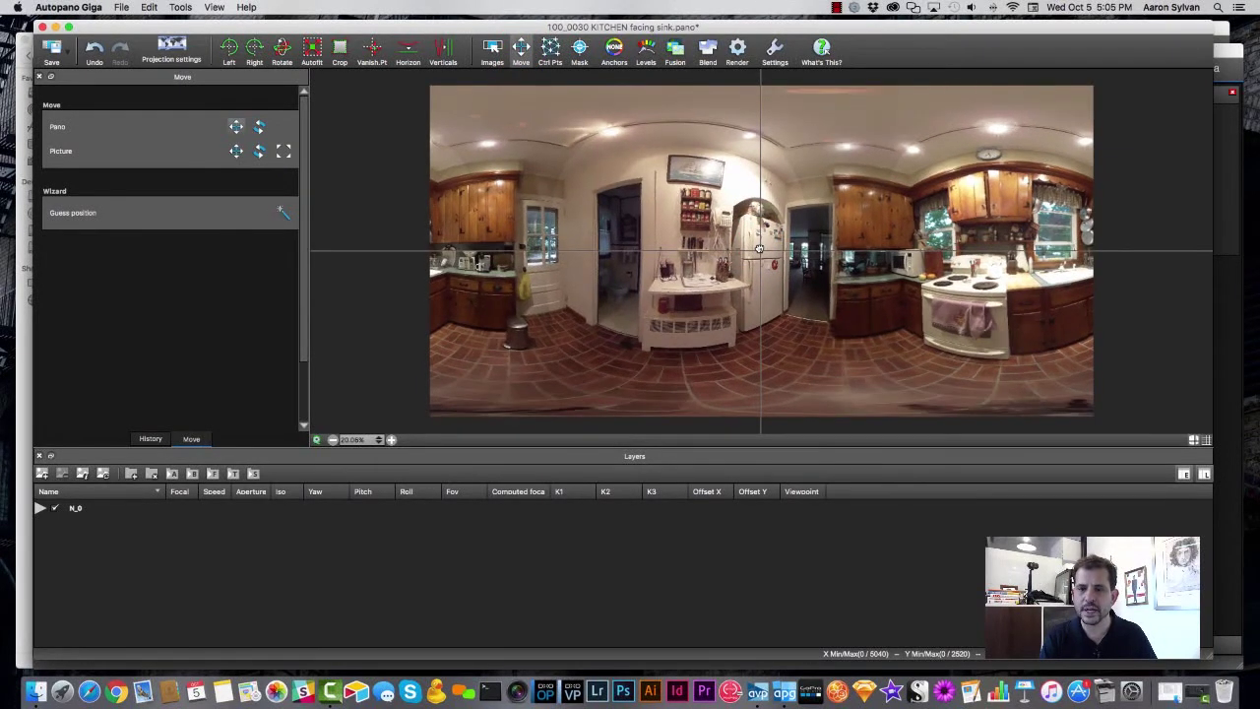
click(895, 247)
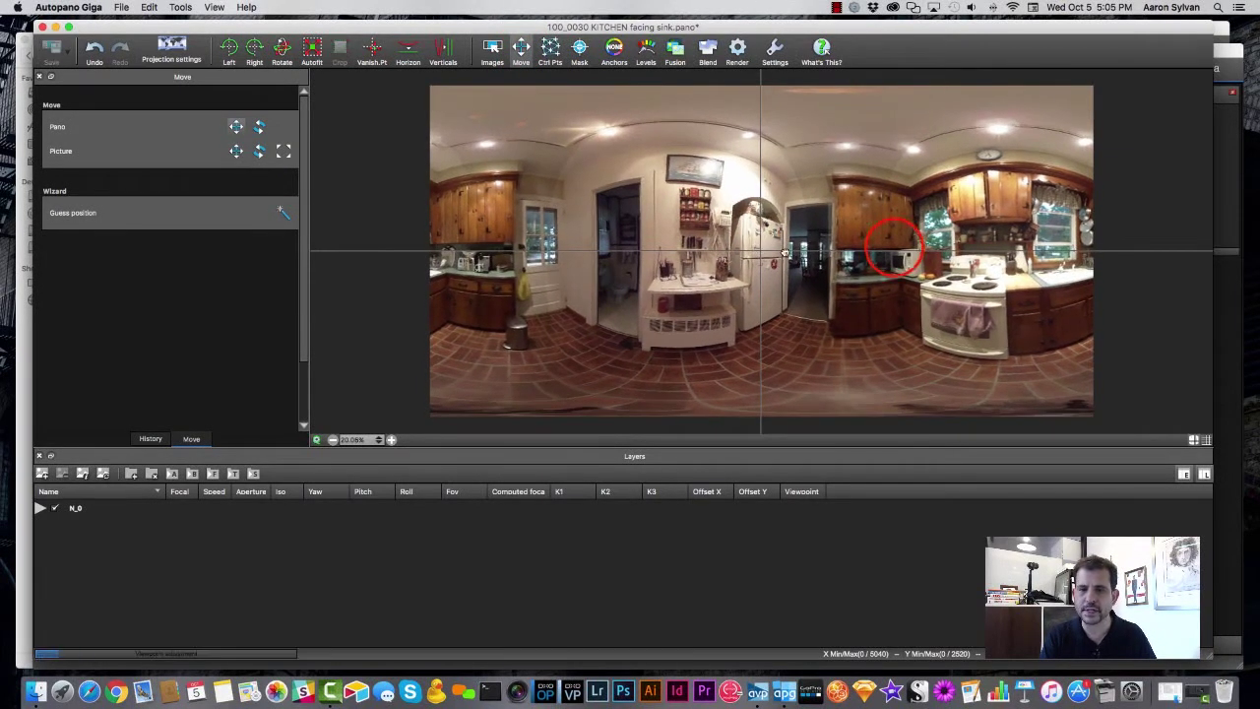
click(896, 247)
click(811, 246)
click(685, 253)
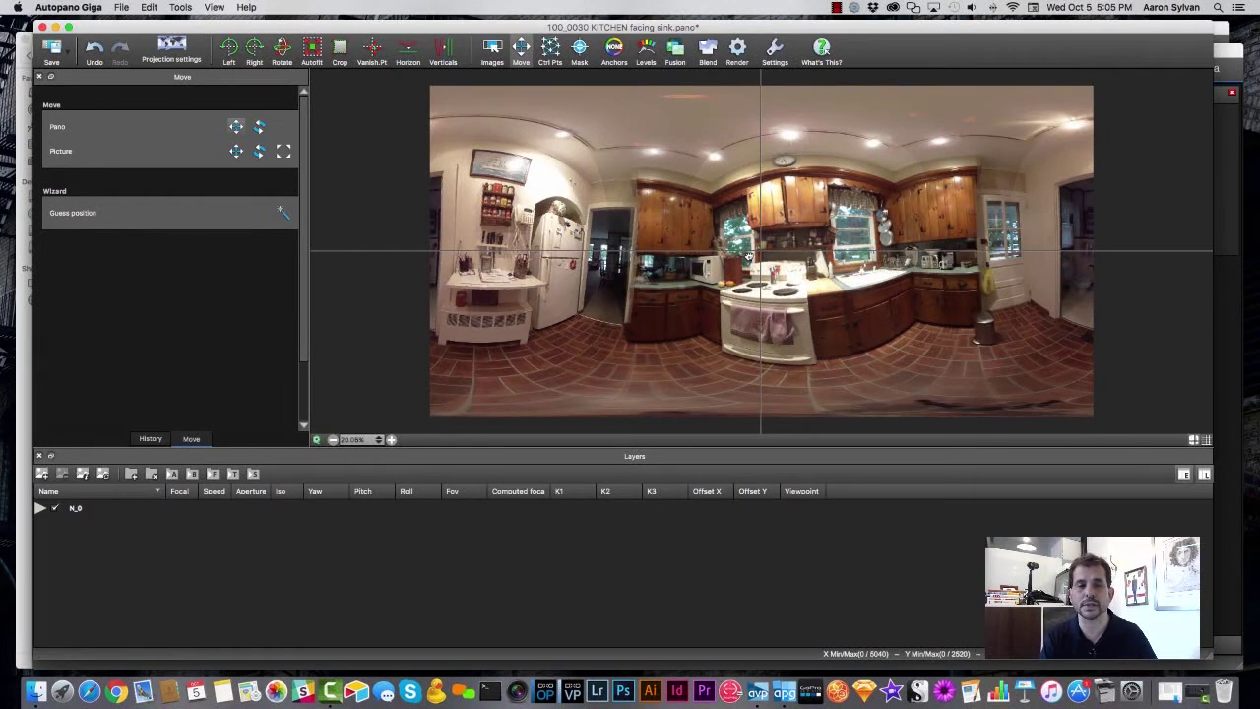
click(748, 256)
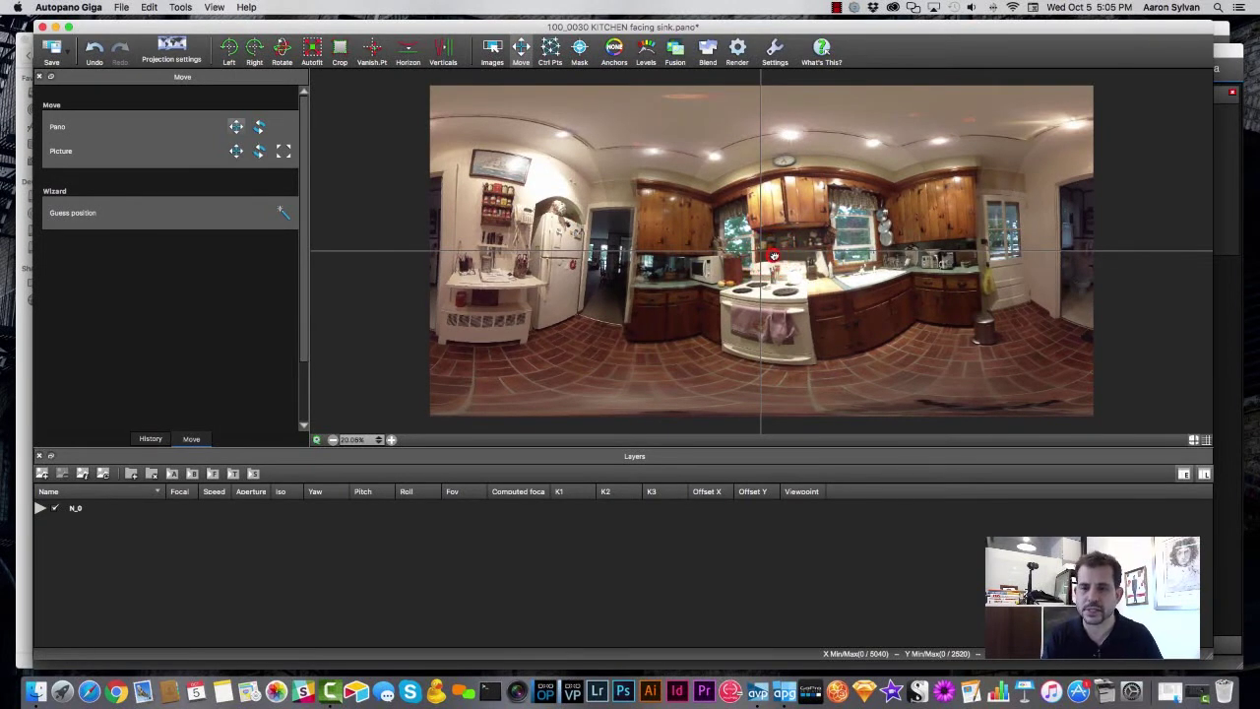
Shift the panorama so the corner cabinets sit centred with the fridge left, and level it.
drag(692, 252, 879, 249)
click(696, 249)
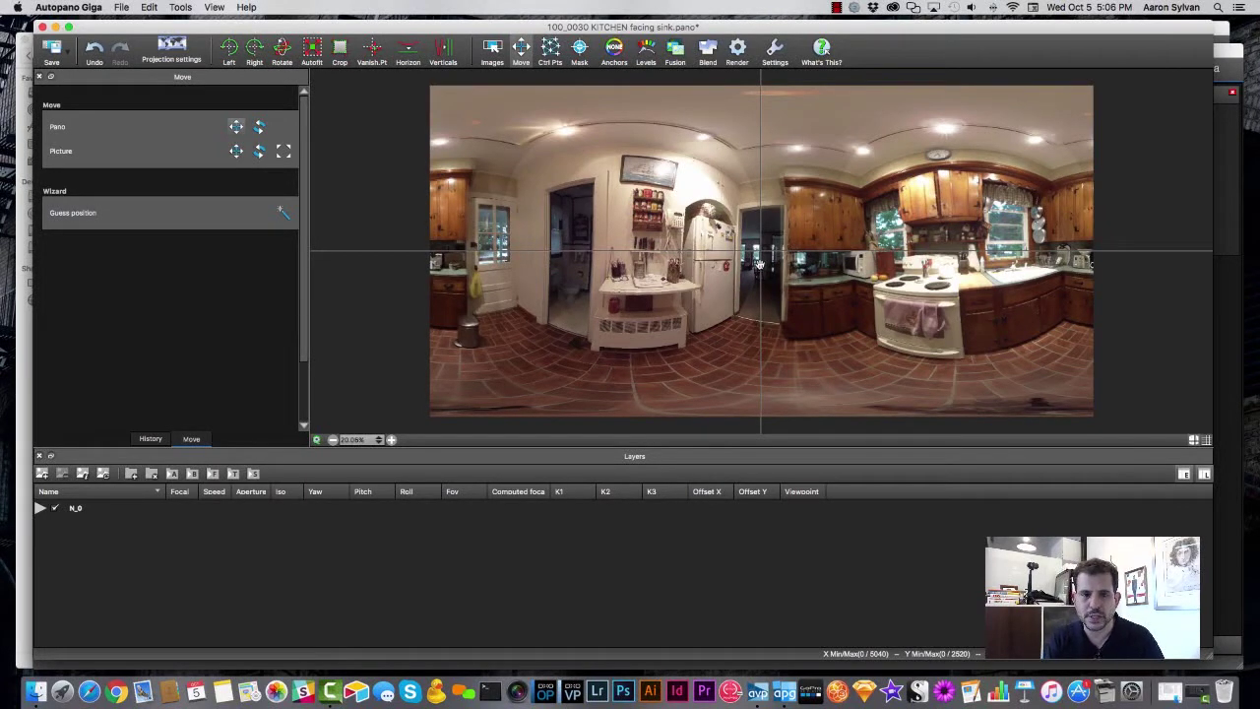
drag(758, 260, 679, 318)
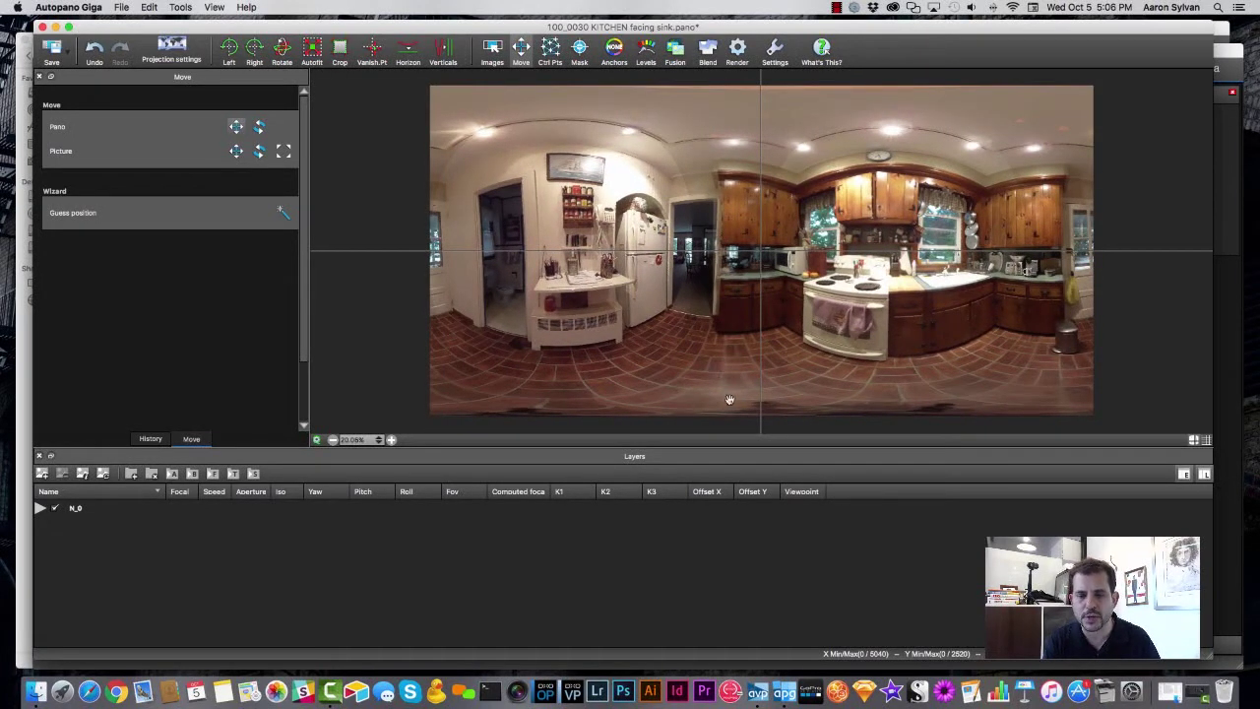
mouse_move(746, 369)
mouse_down()
mouse_move(759, 344)
mouse_move(746, 358)
mouse_up()
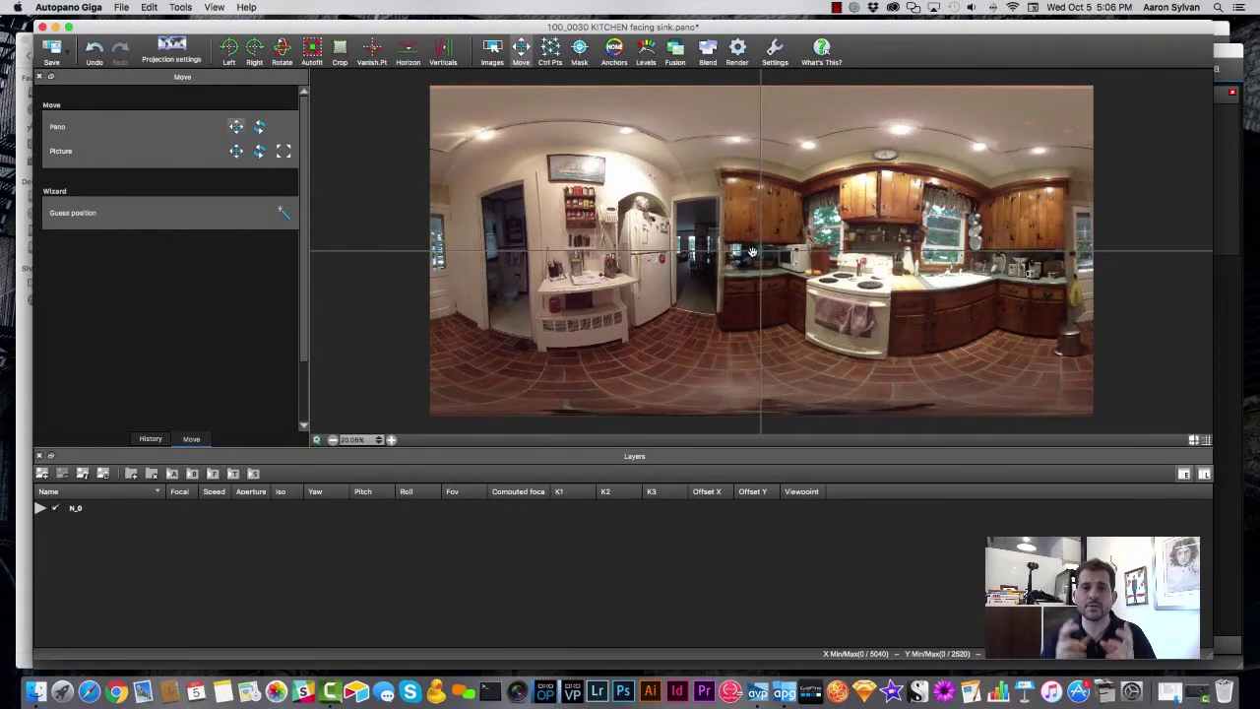
Open the CP editor on image 1's 1 - 2 link and zoom out to see all 48 points.
click(549, 48)
drag(581, 143, 608, 90)
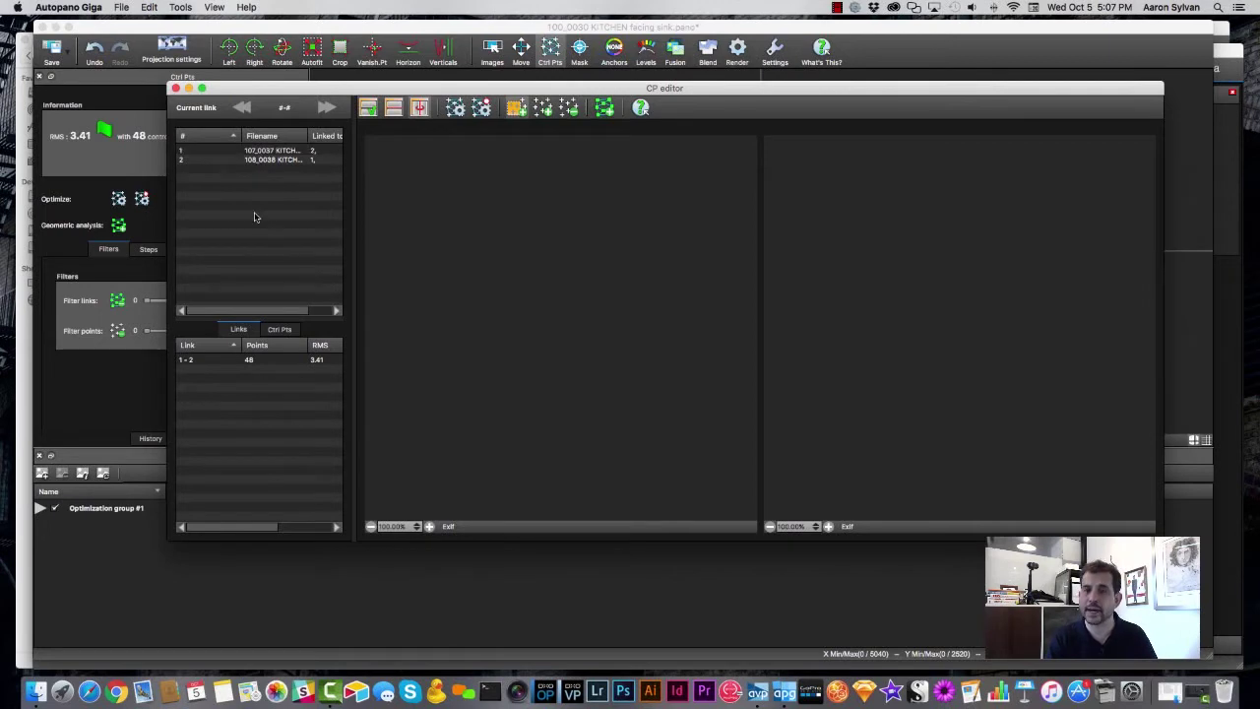
click(270, 150)
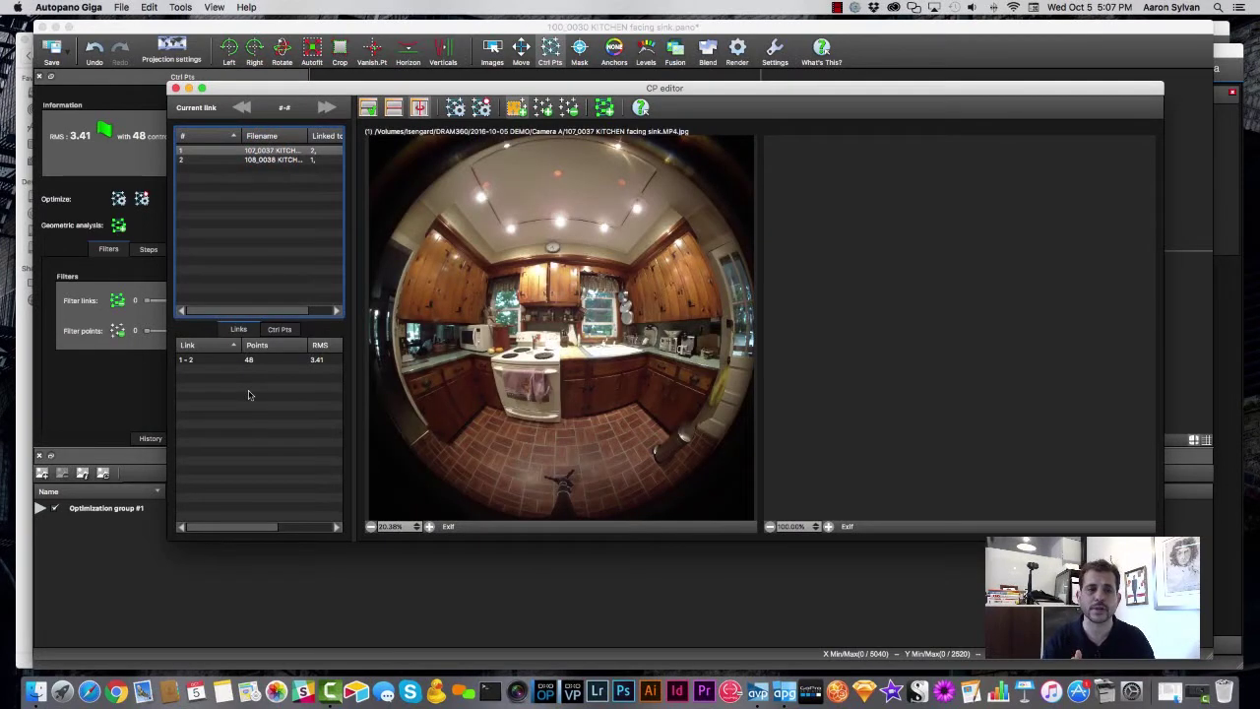
click(227, 361)
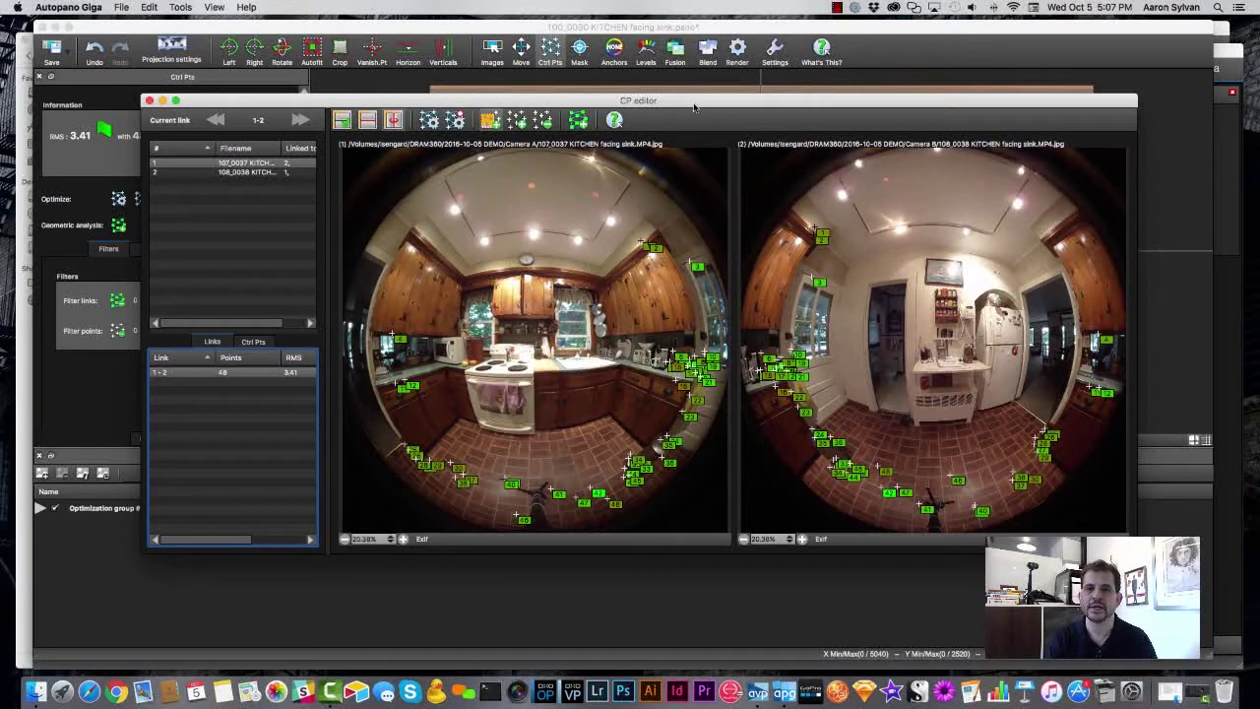
mouse_move(1136, 94)
mouse_down()
mouse_move(1068, 158)
mouse_move(1144, 77)
mouse_up()
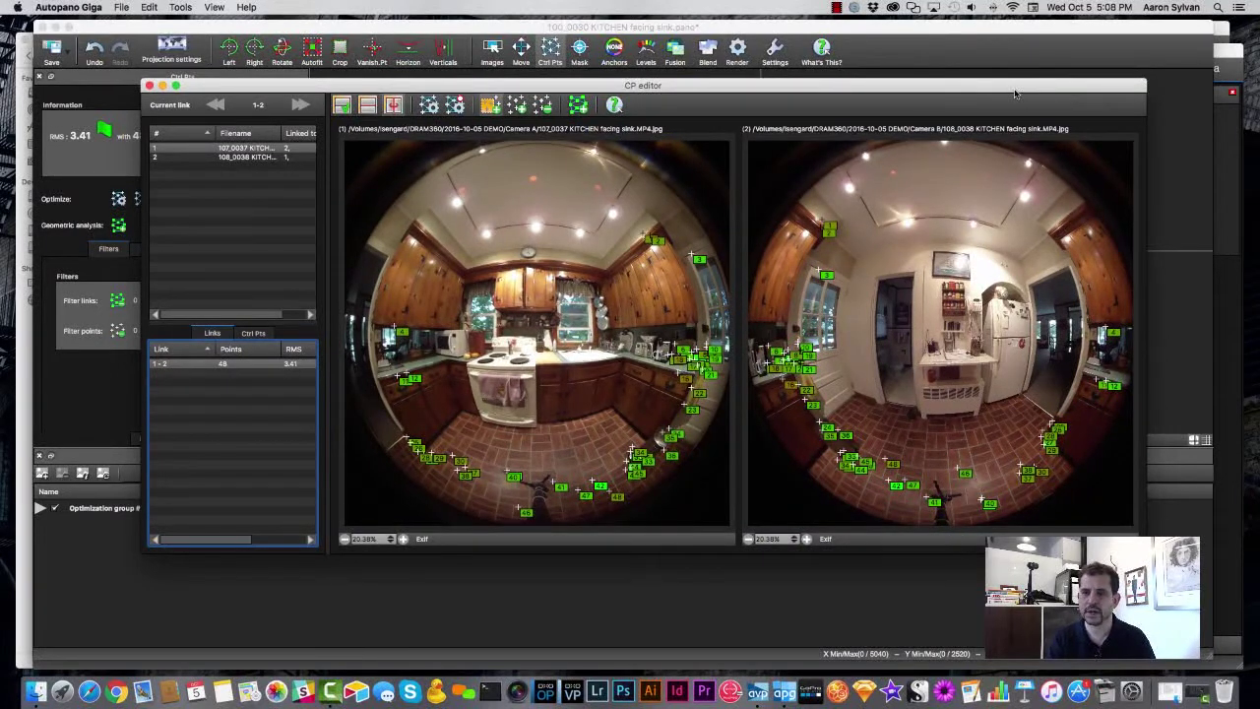
click(749, 539)
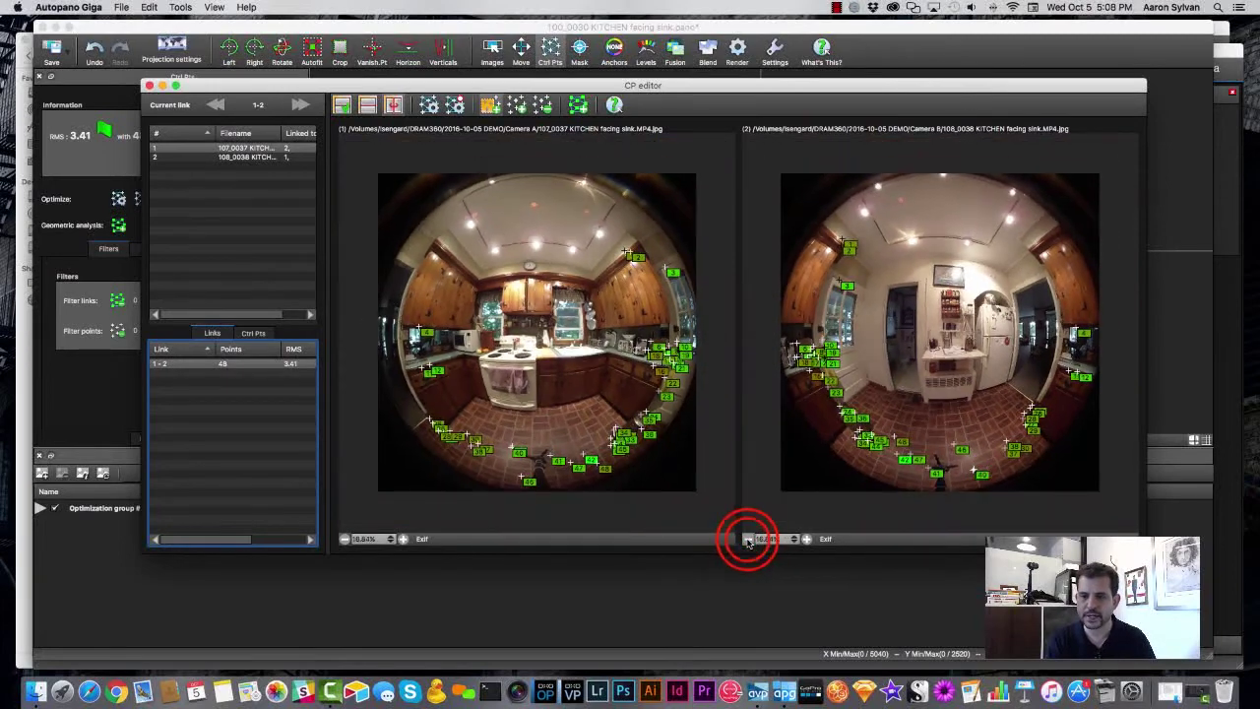
click(748, 539)
Resize and reposition the CP editor, then mark a matching region at the left image's left edge.
drag(1146, 551, 964, 458)
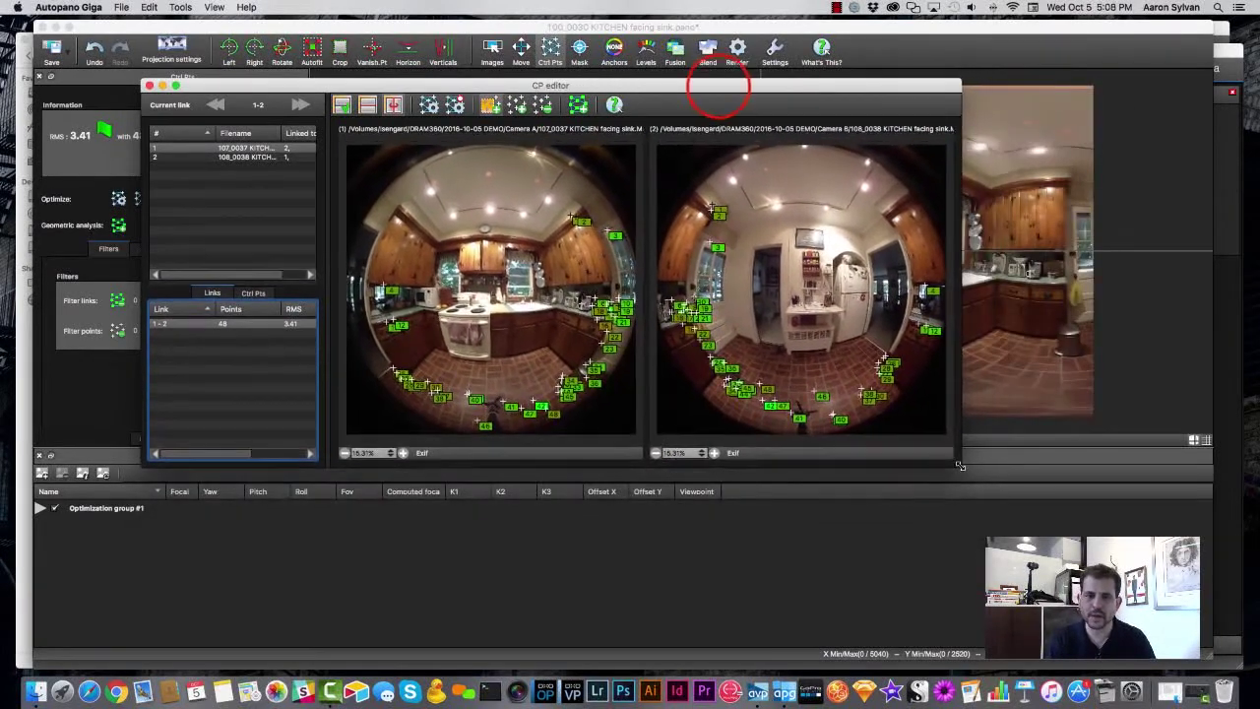
drag(720, 87, 810, 552)
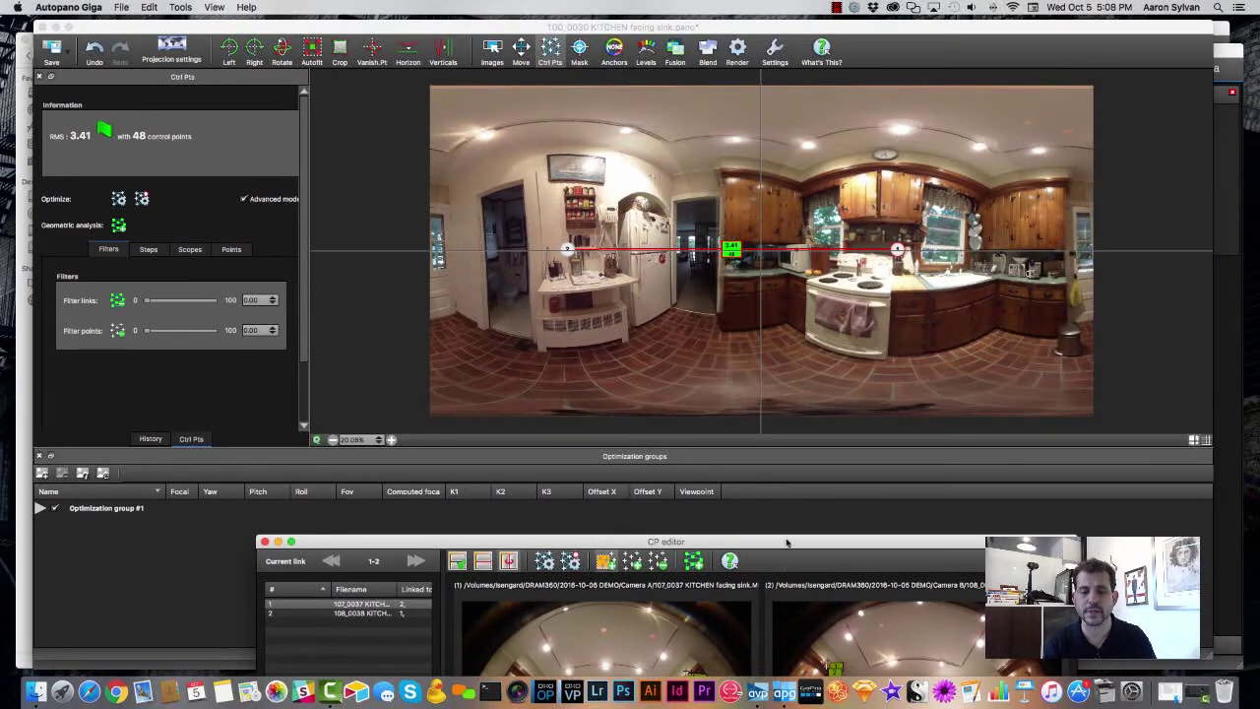
drag(784, 545, 801, 163)
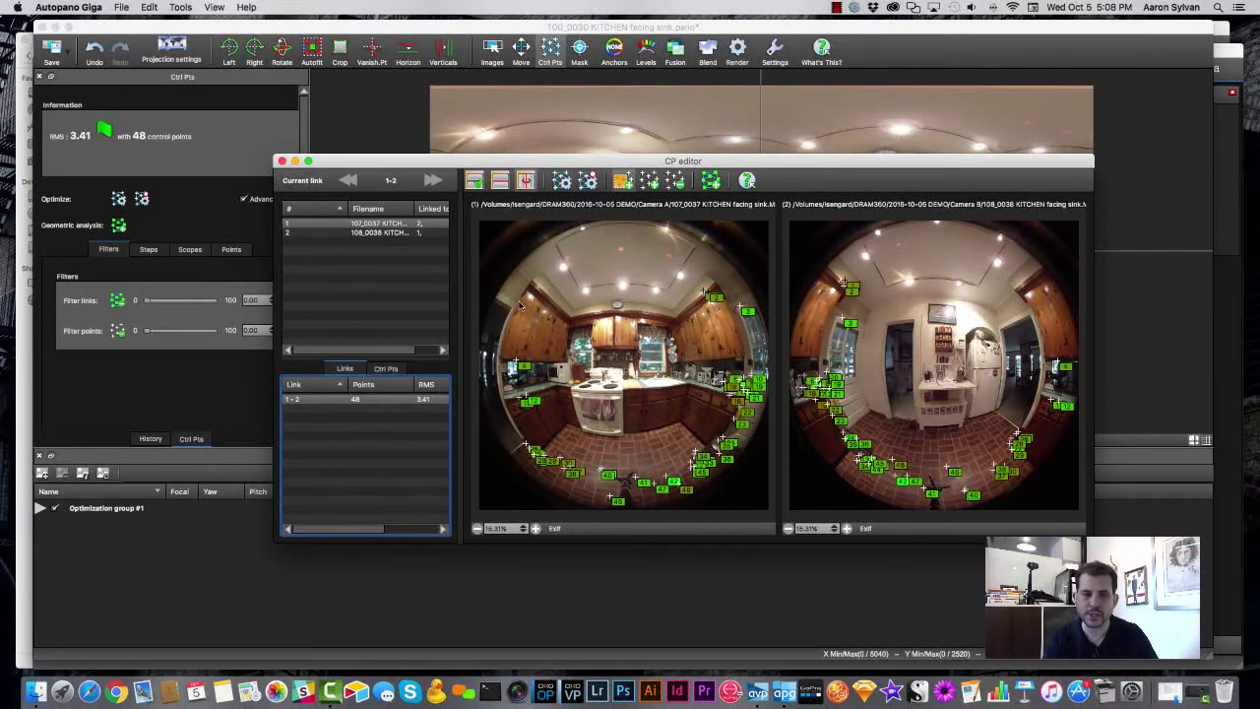
drag(495, 355, 529, 409)
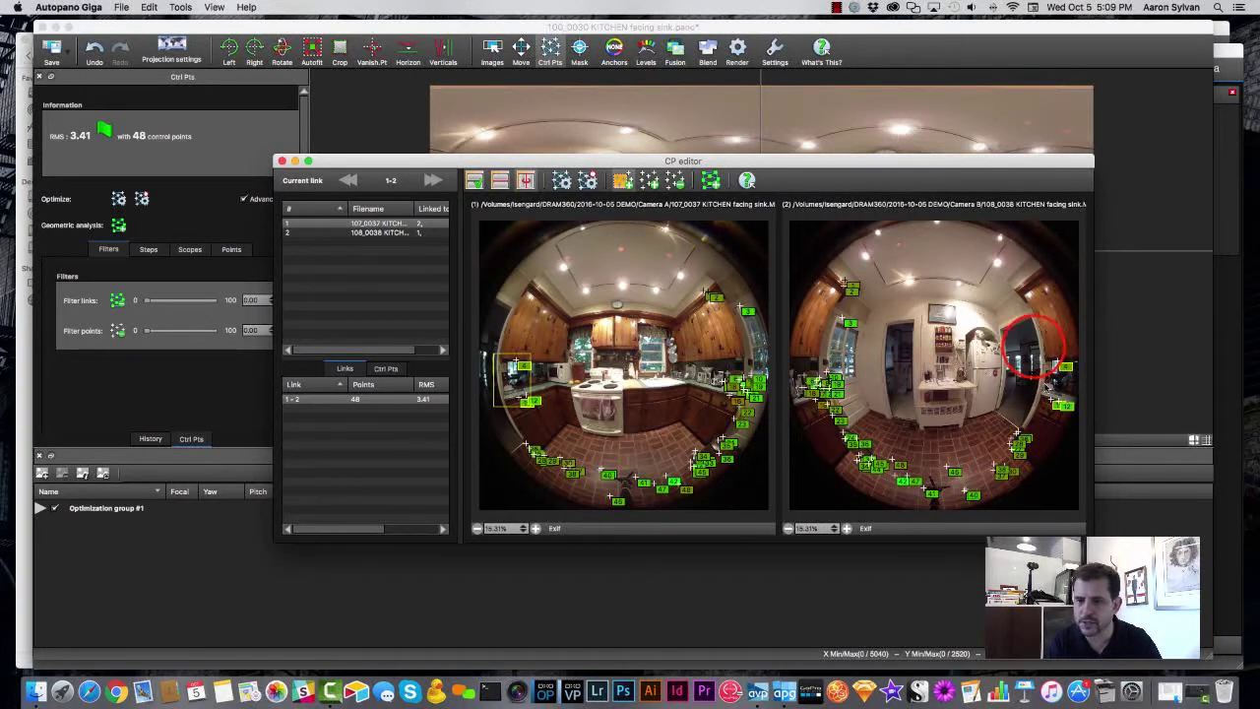
Mark matching regions at the edges, around point 3 and near the top, reaching 513 points at RMS 7.04.
drag(1034, 348, 1074, 411)
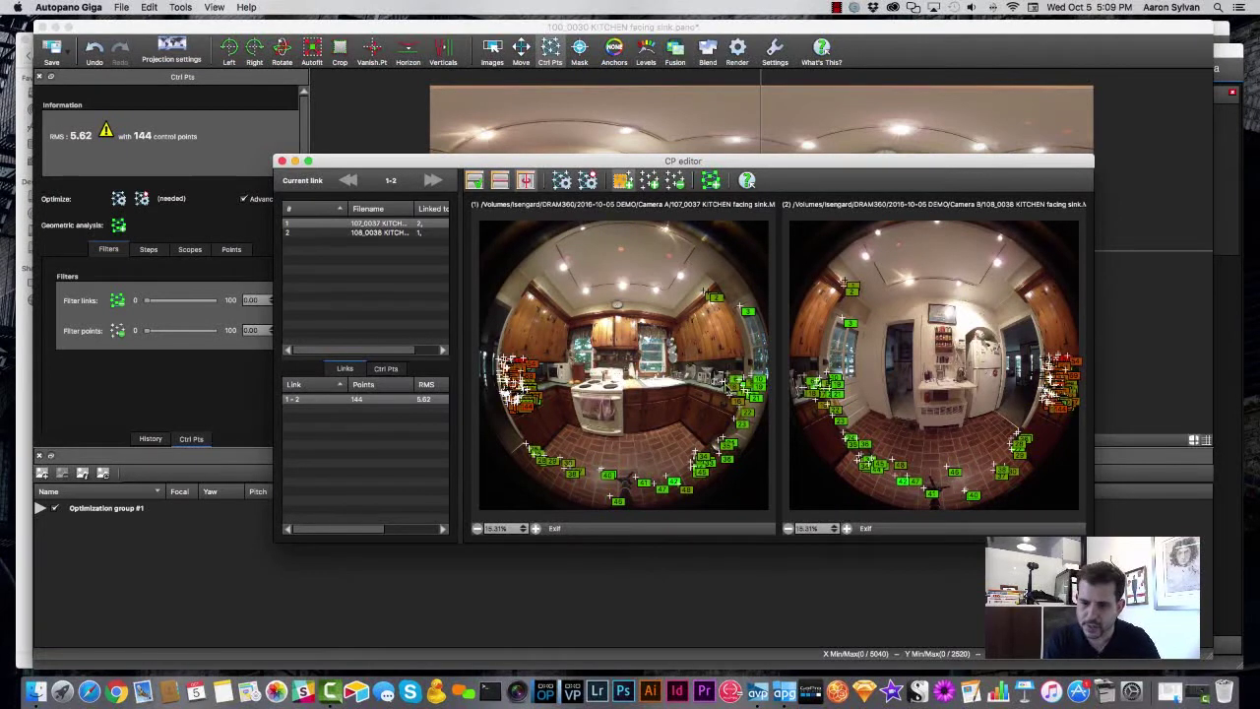
click(748, 313)
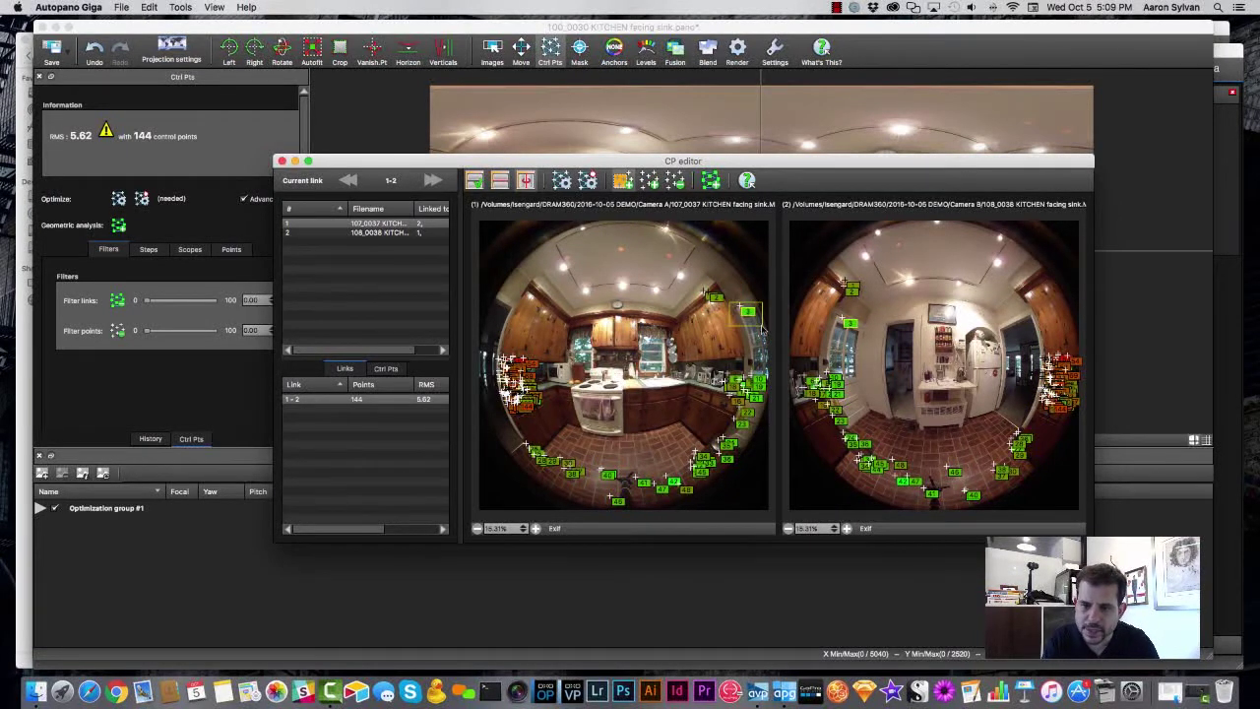
drag(833, 314, 876, 347)
click(817, 355)
click(741, 356)
click(694, 267)
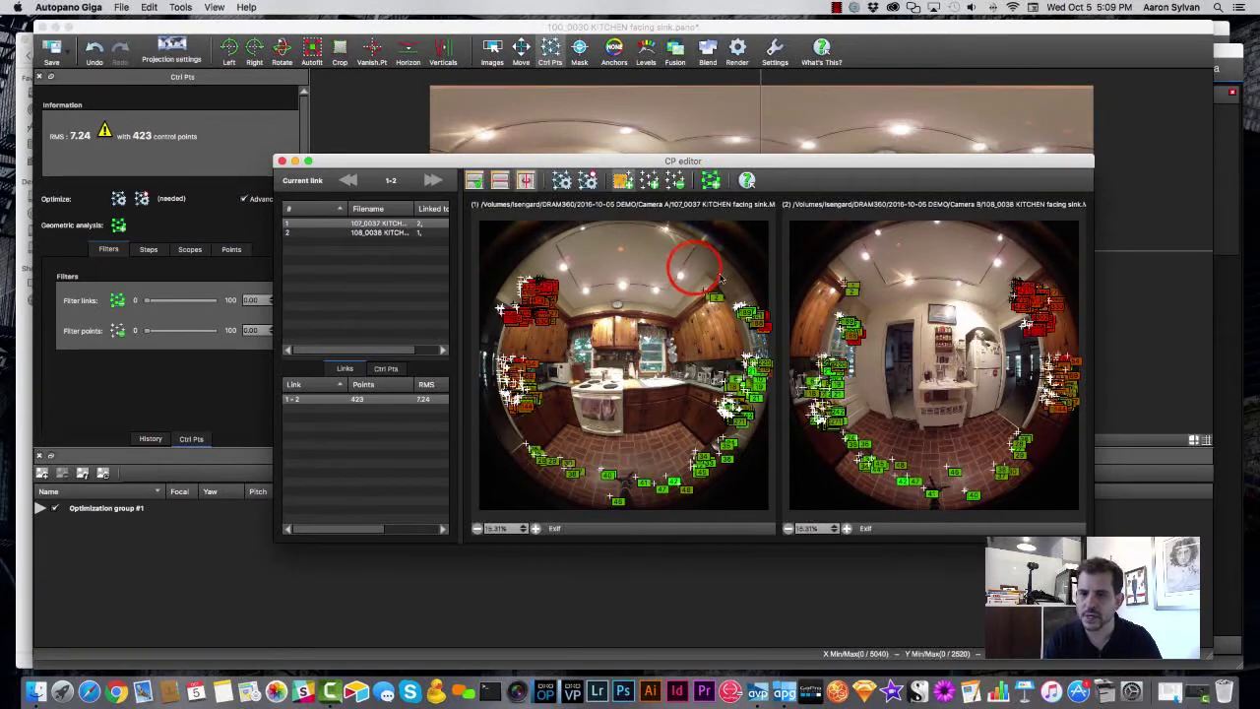
click(831, 270)
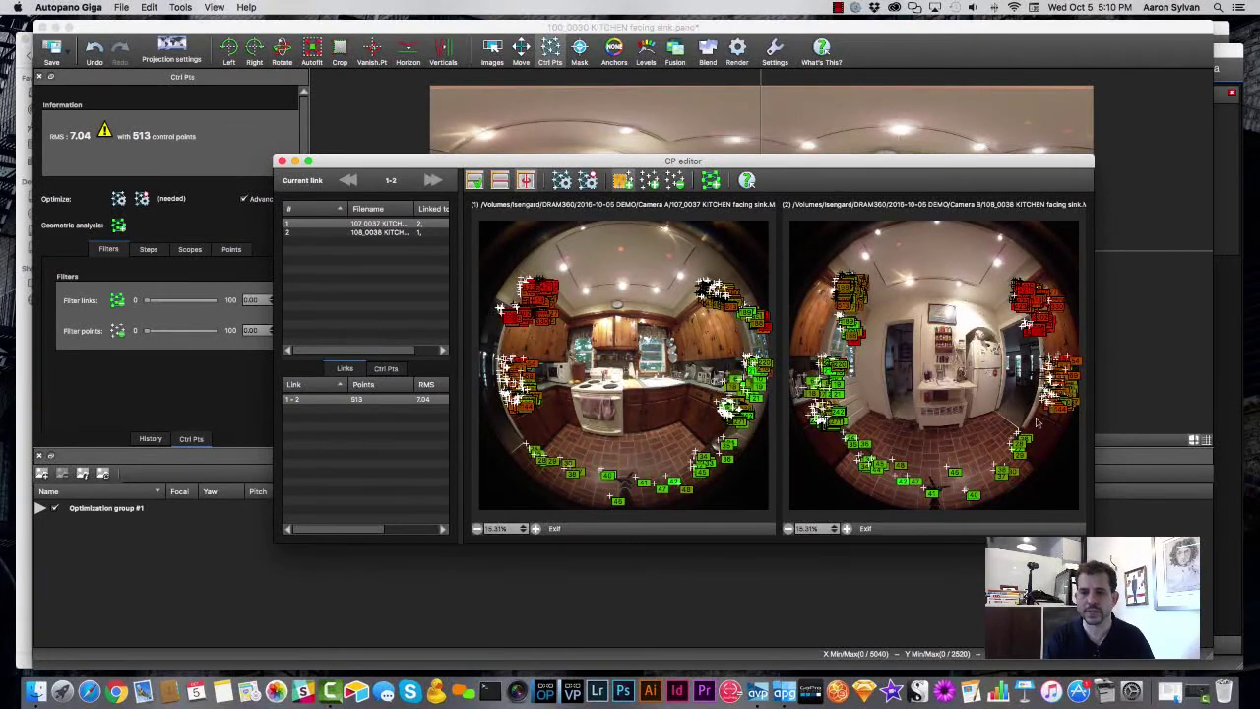
drag(603, 161, 674, 443)
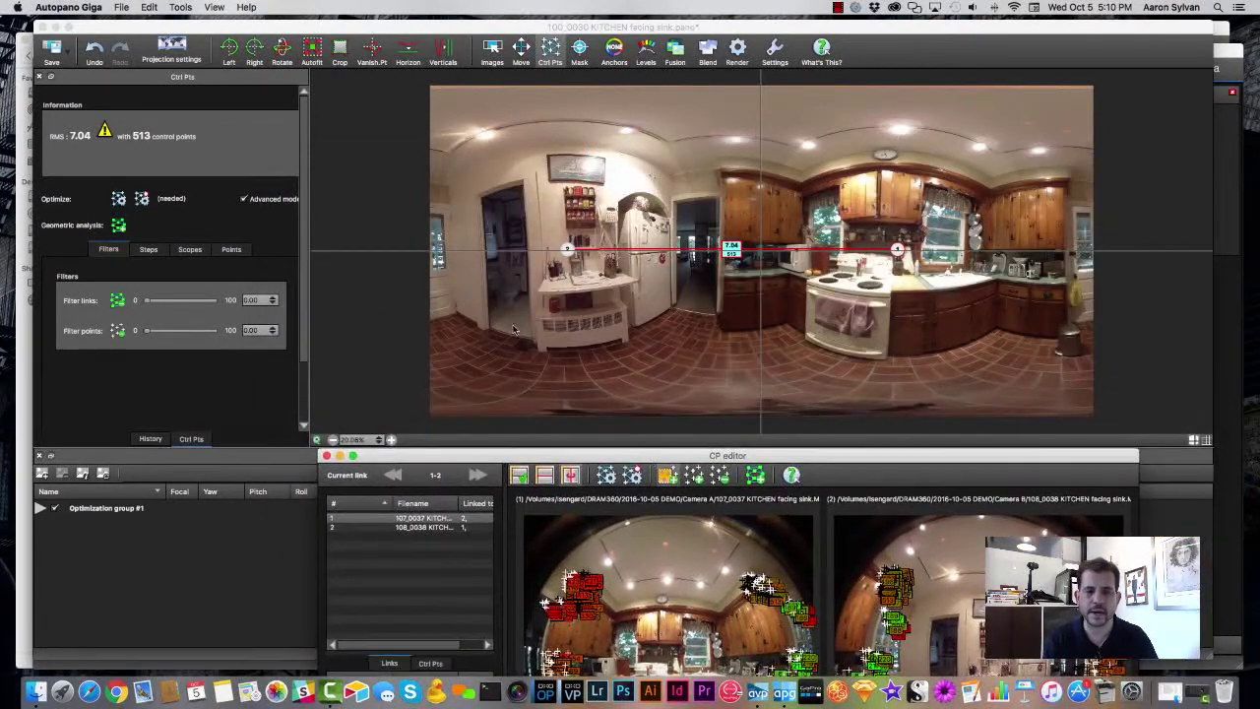
Minimize the CP editor and run Quick optimization, bringing global RMS to 4.05 with 513 points.
double_click(498, 440)
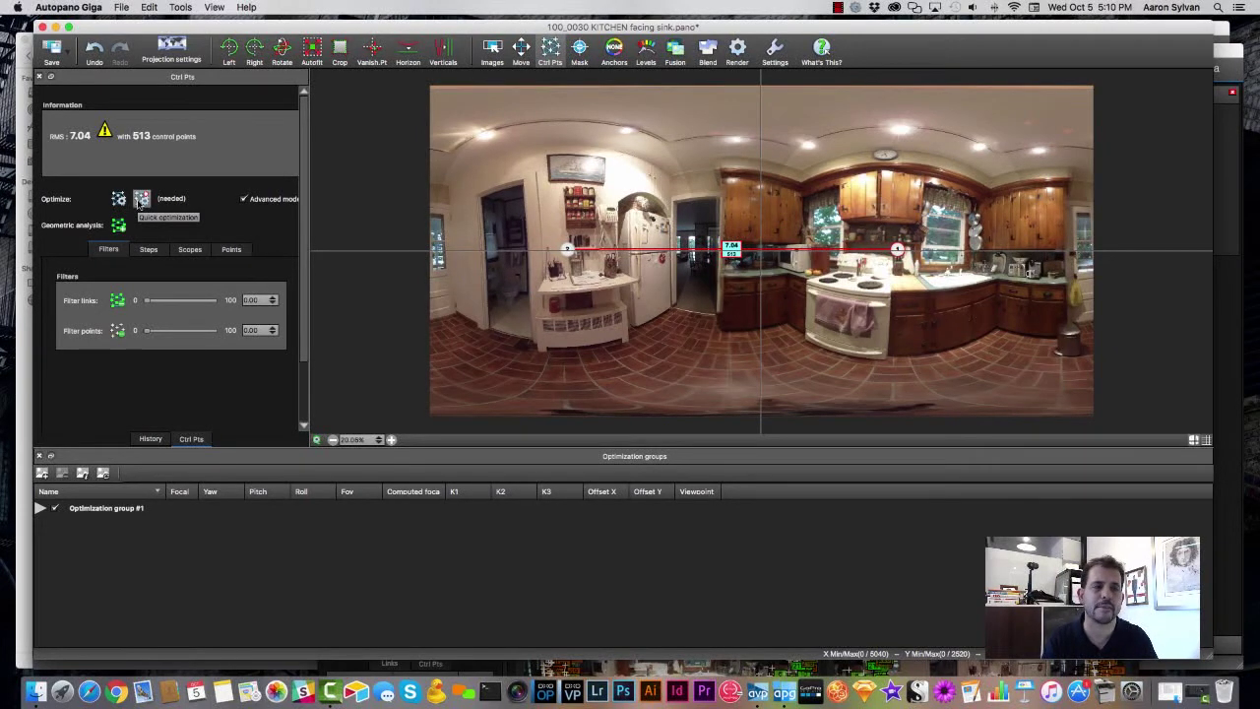
click(140, 200)
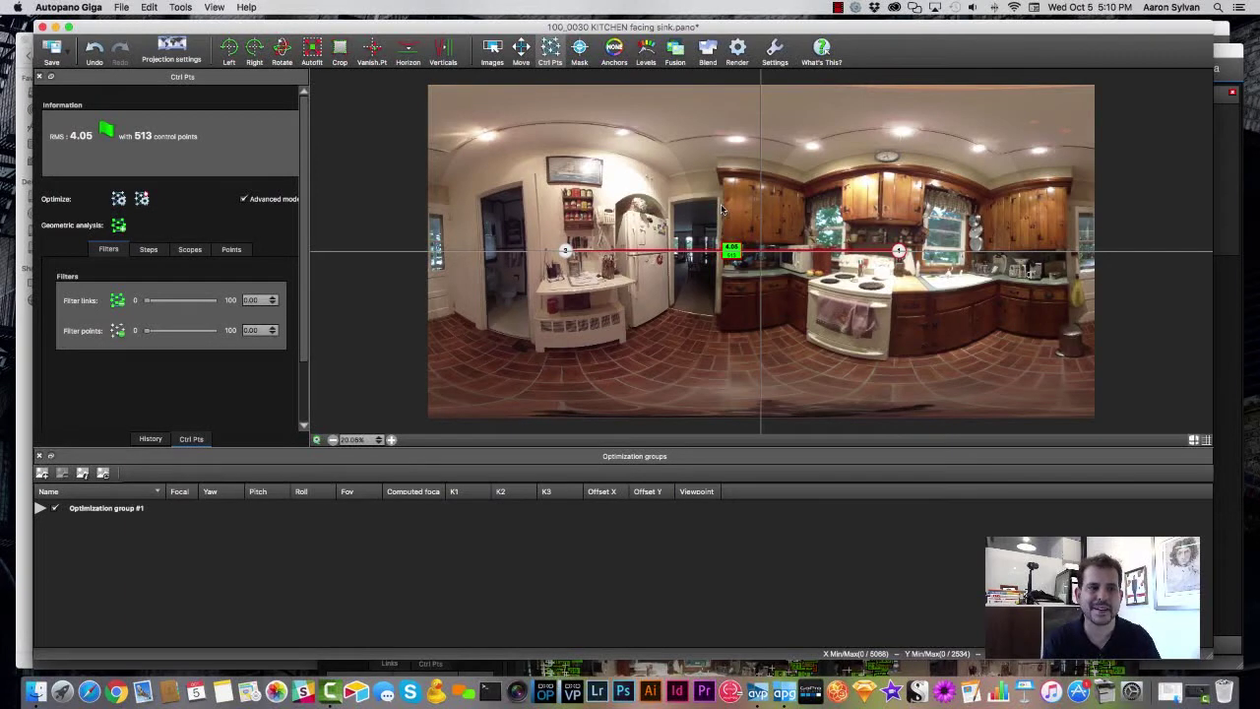
click(157, 204)
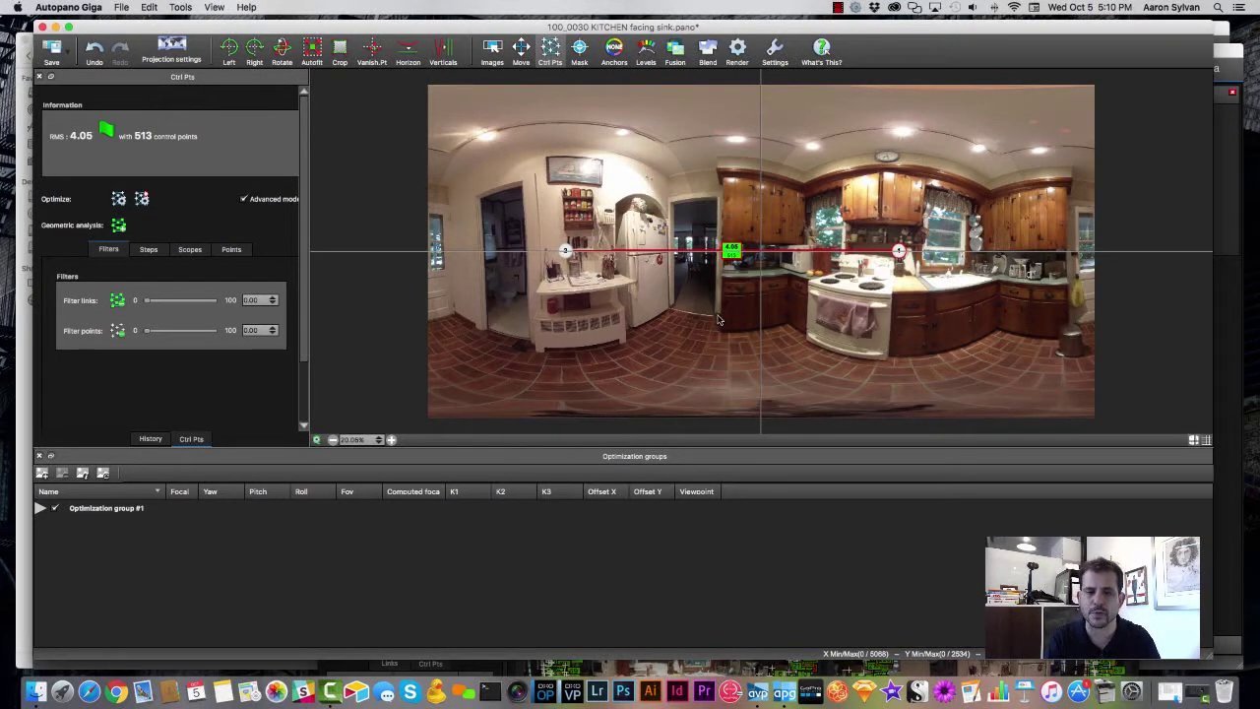
click(547, 57)
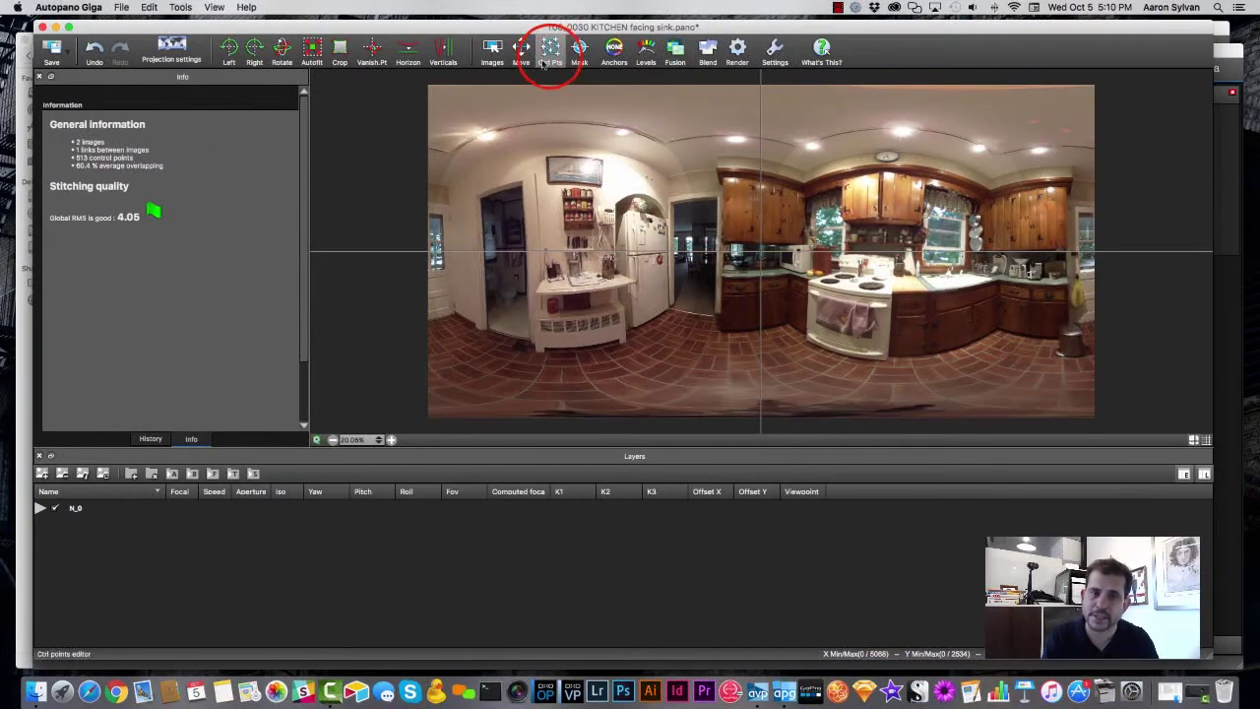
In the CP editor, mark floor regions on the right and left fisheye images to generate new points.
click(770, 291)
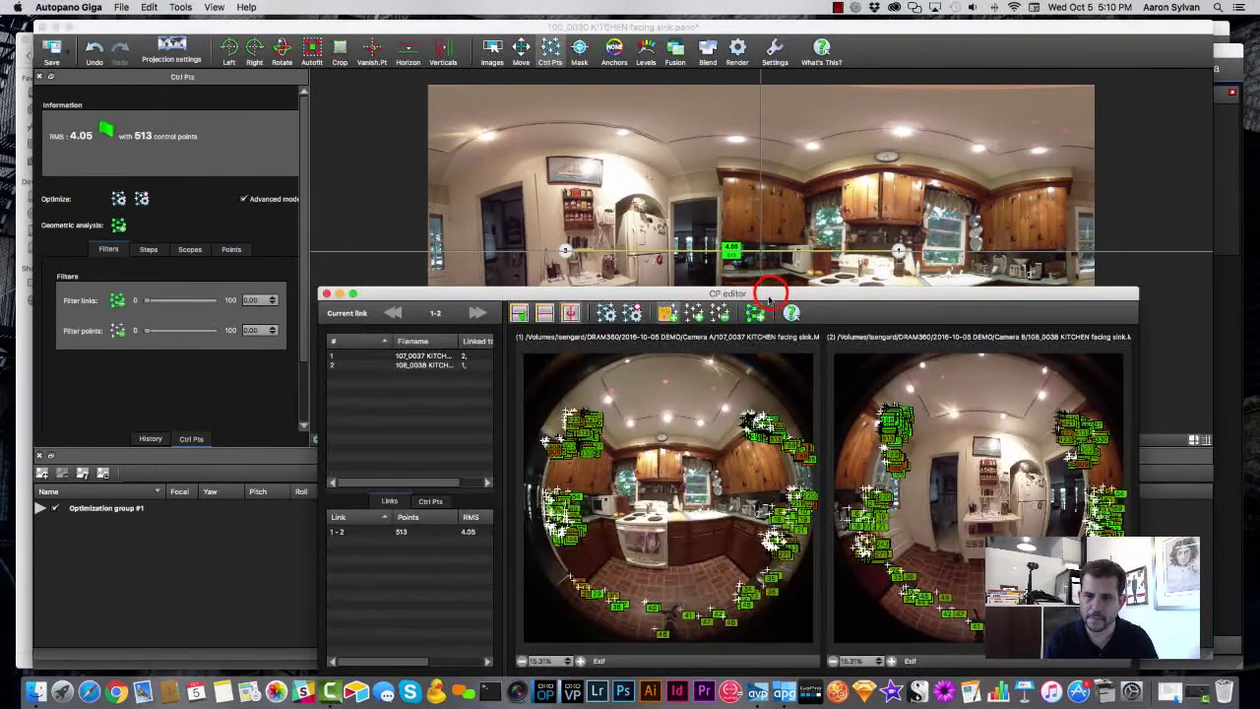
drag(770, 293, 674, 146)
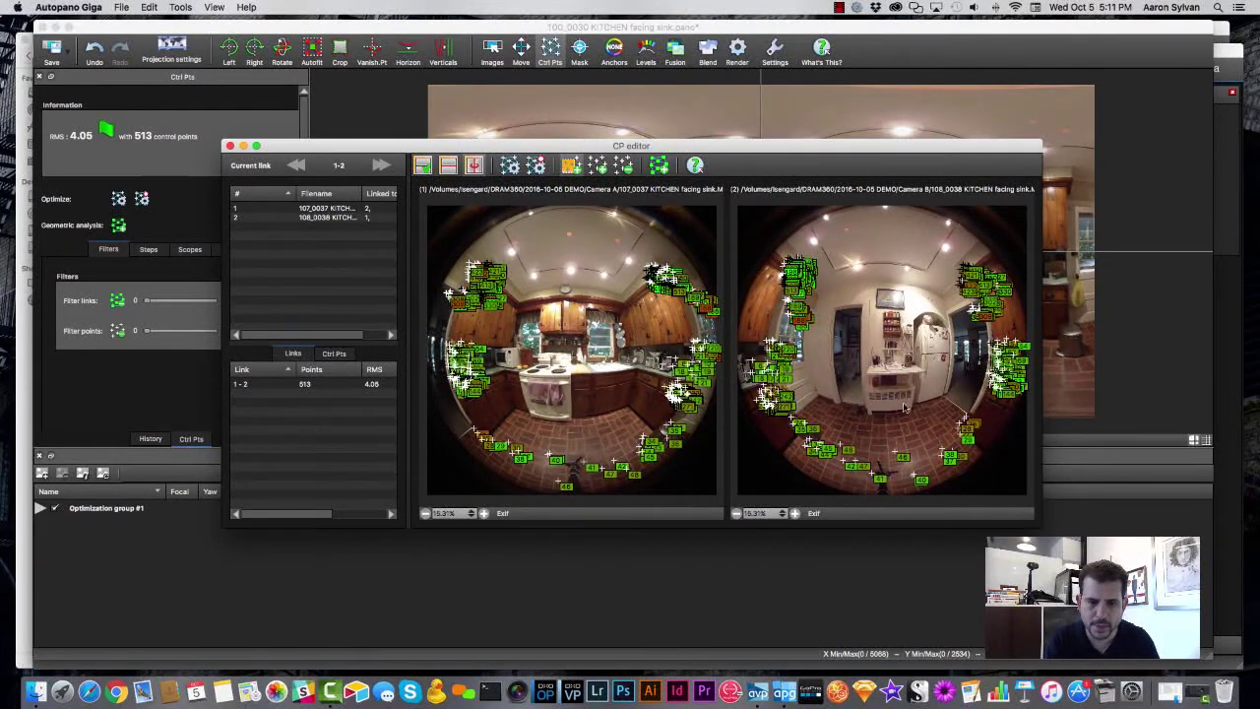
click(961, 397)
drag(972, 418, 984, 431)
drag(448, 416, 492, 443)
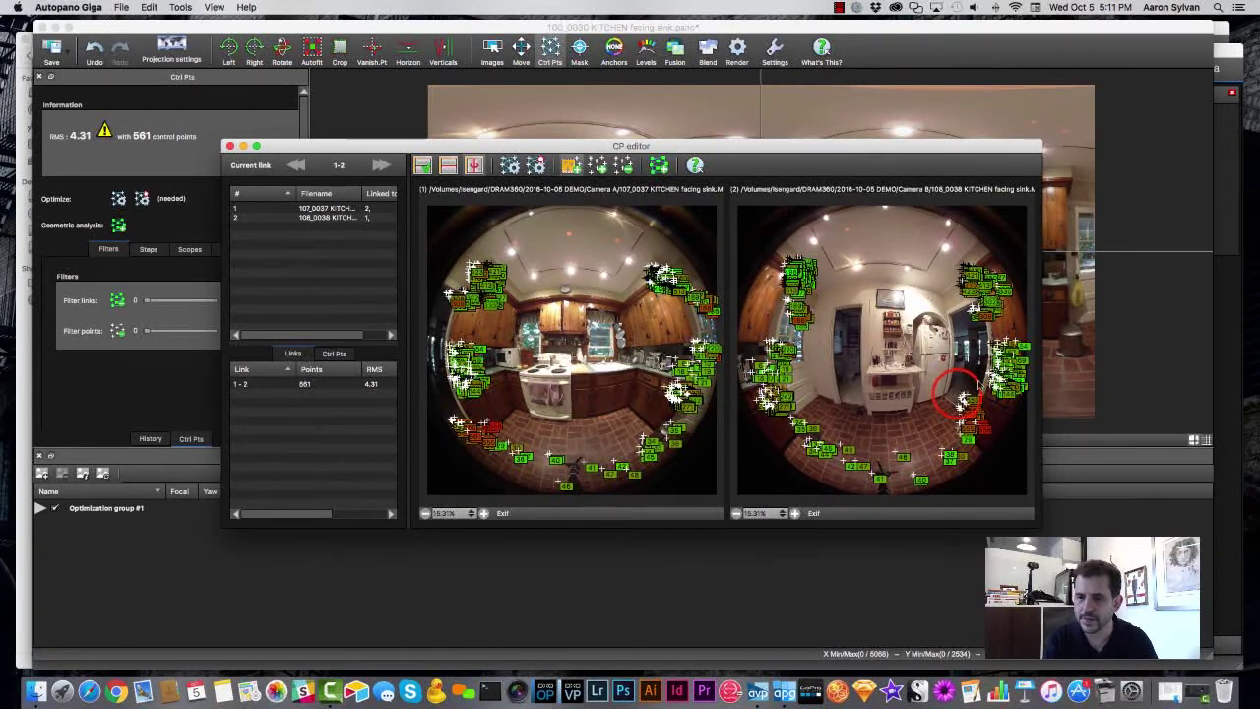
drag(489, 410, 459, 461)
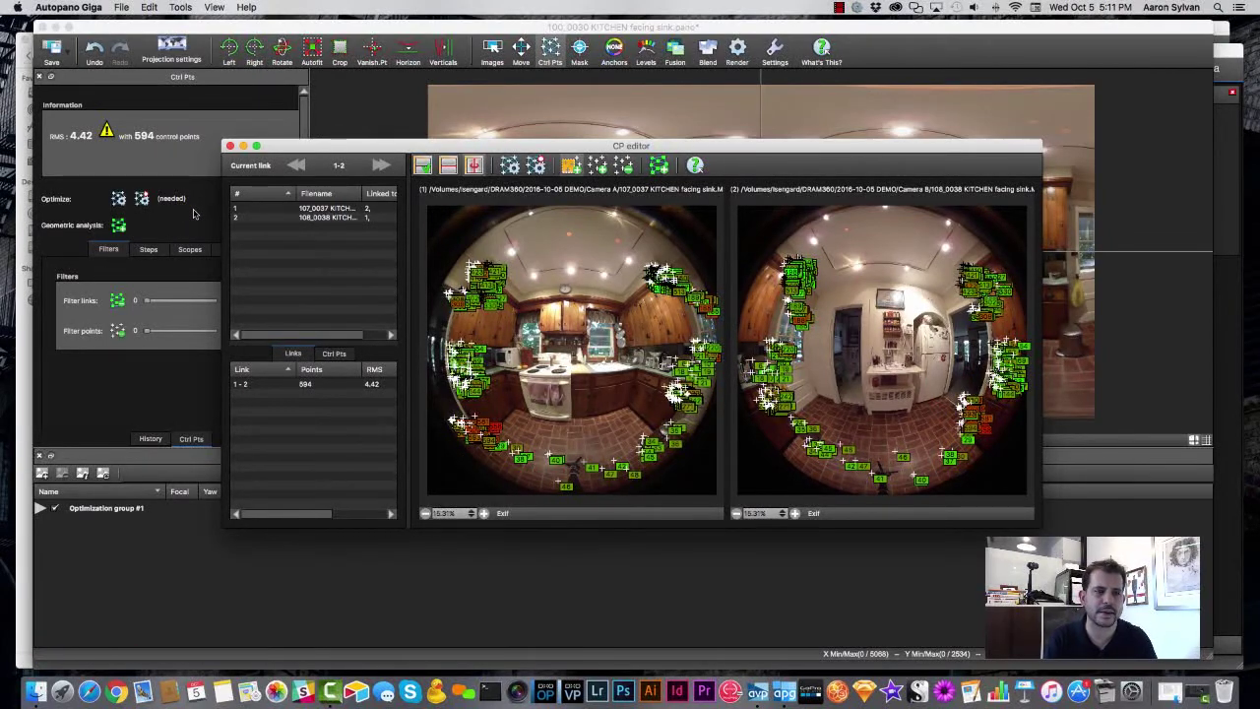
Close the CP editor and re-optimize, reaching RMS 4.30 with 594 control points.
drag(319, 147, 328, 300)
click(158, 211)
click(169, 207)
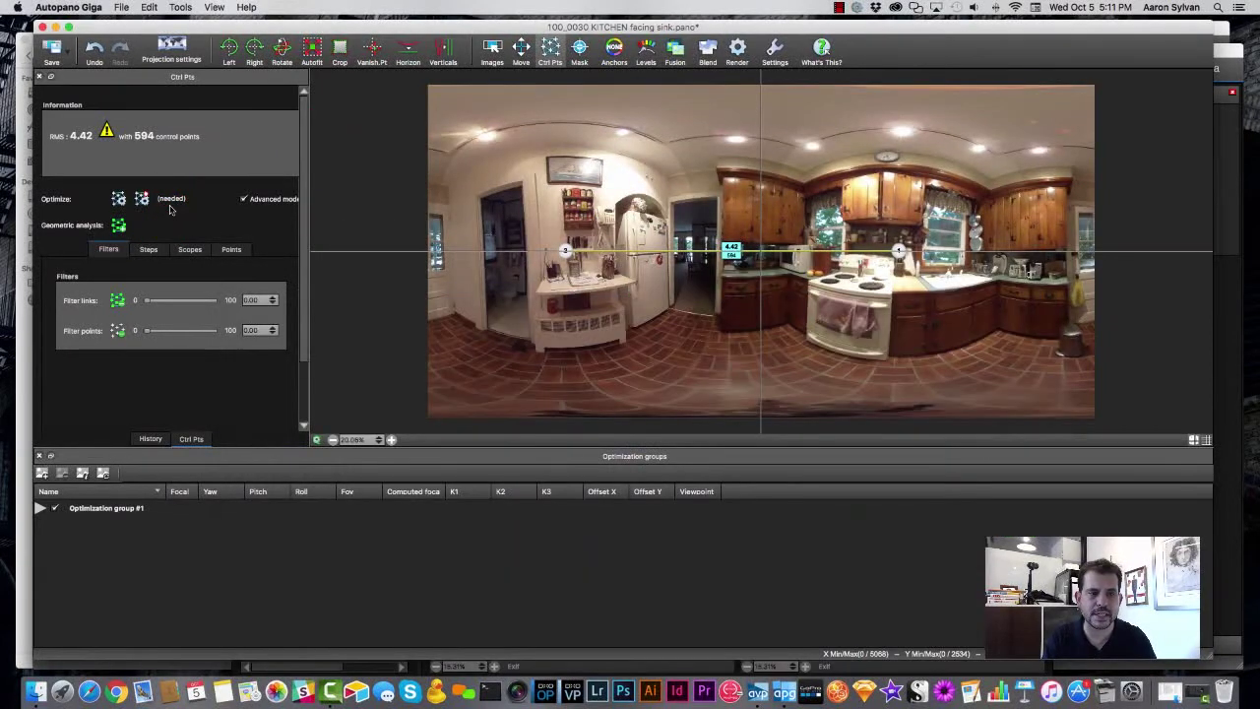
click(141, 199)
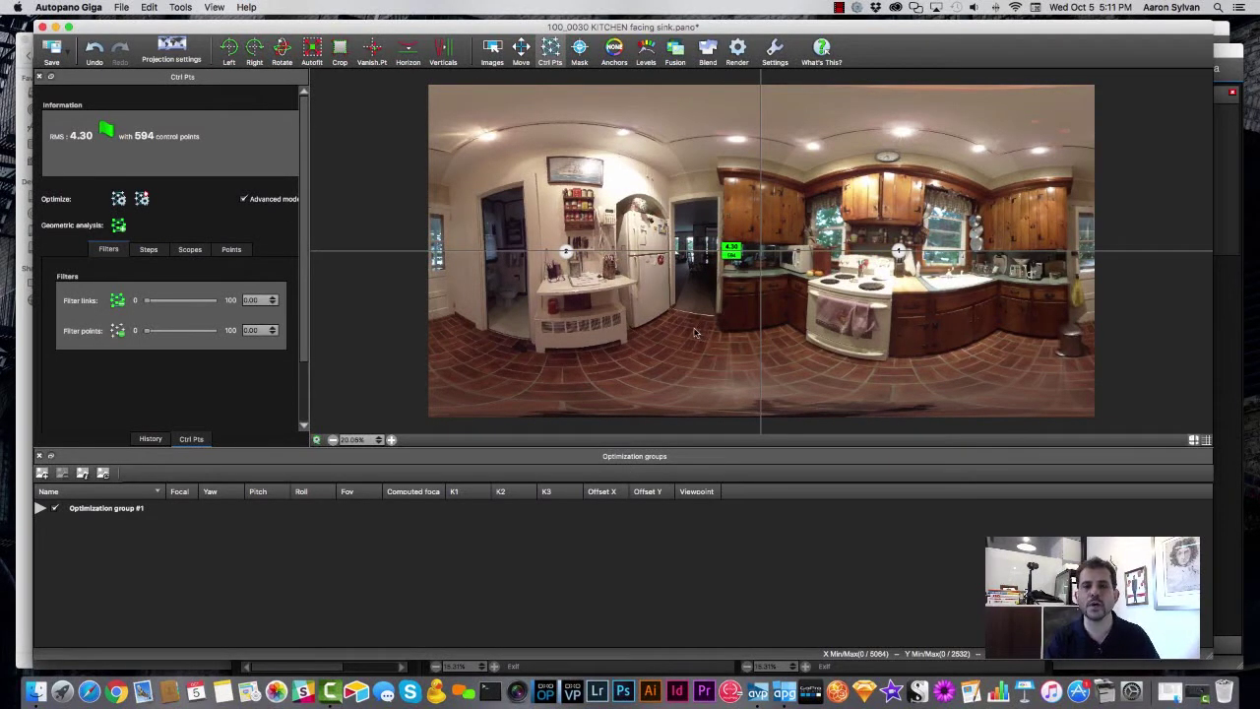
In the Blend settings, change the Cutting mode from Iso to Smart, with Multiband blending.
click(707, 51)
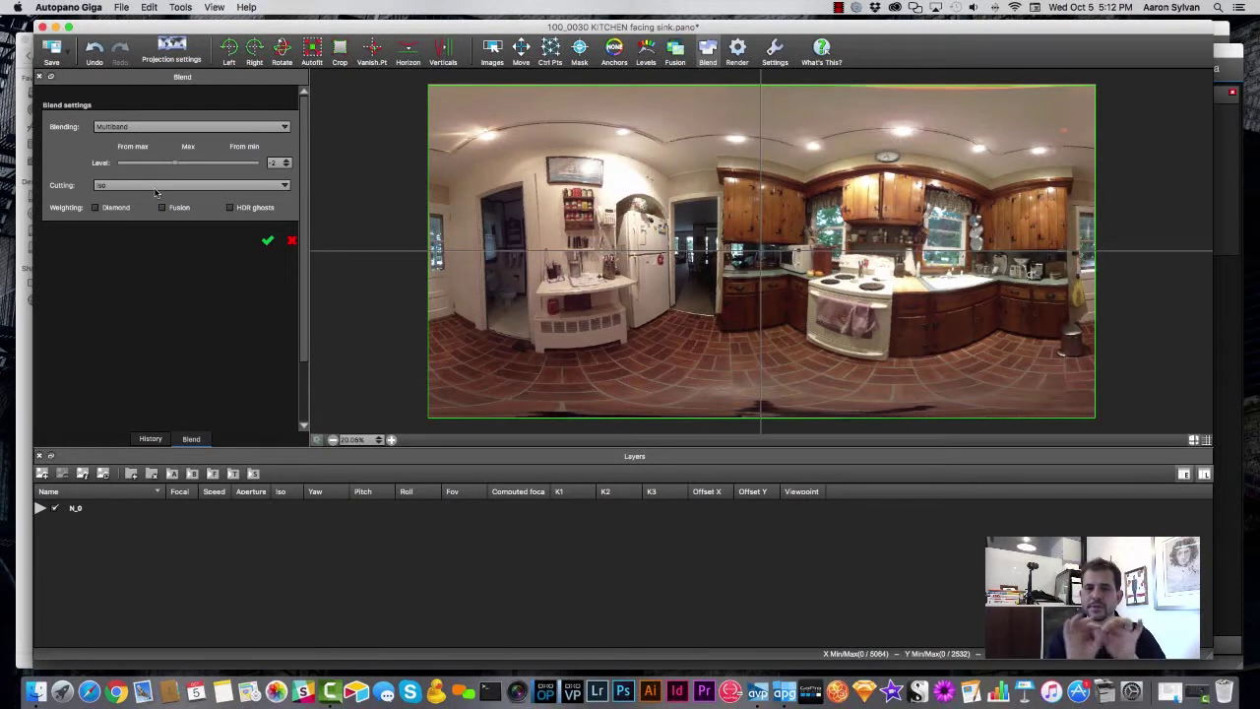
click(154, 190)
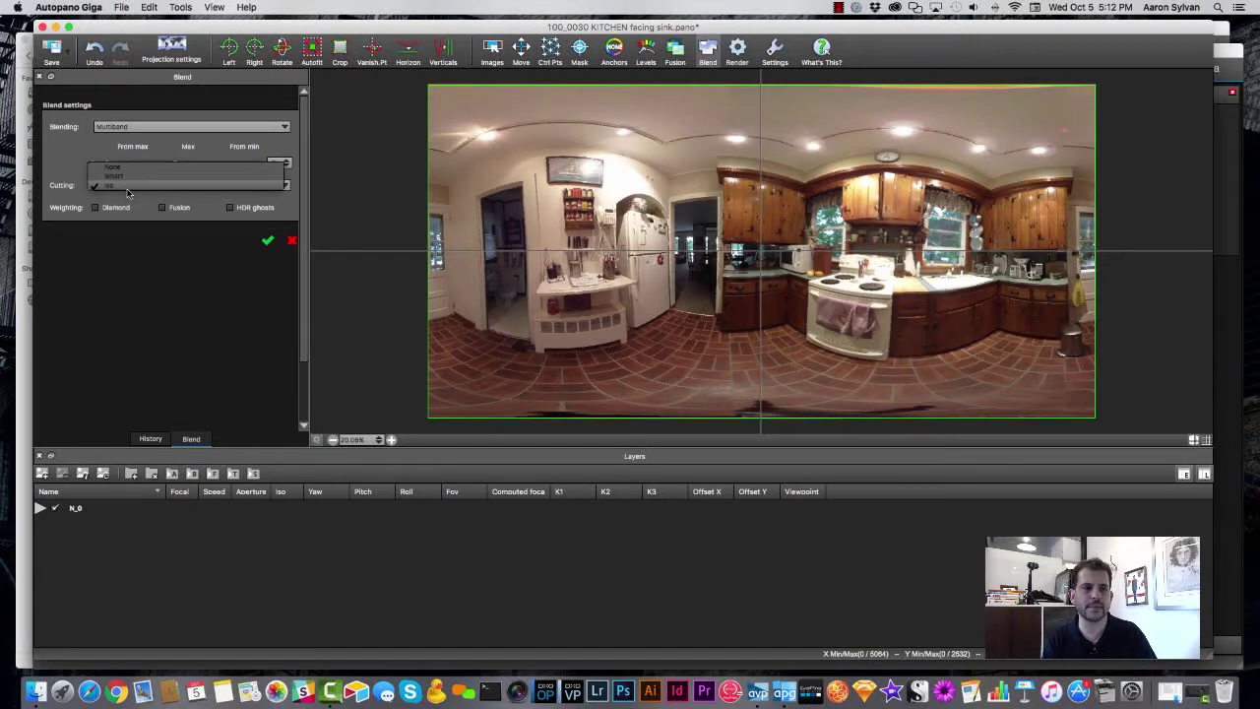
click(128, 177)
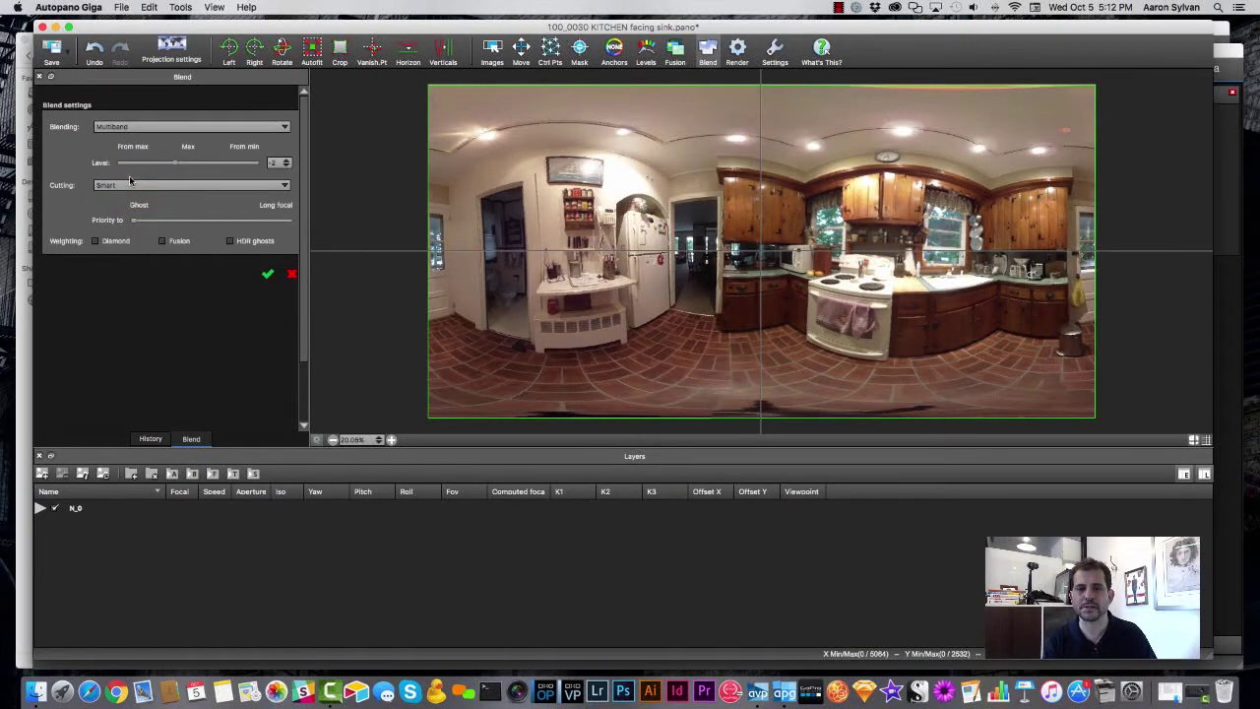
click(125, 184)
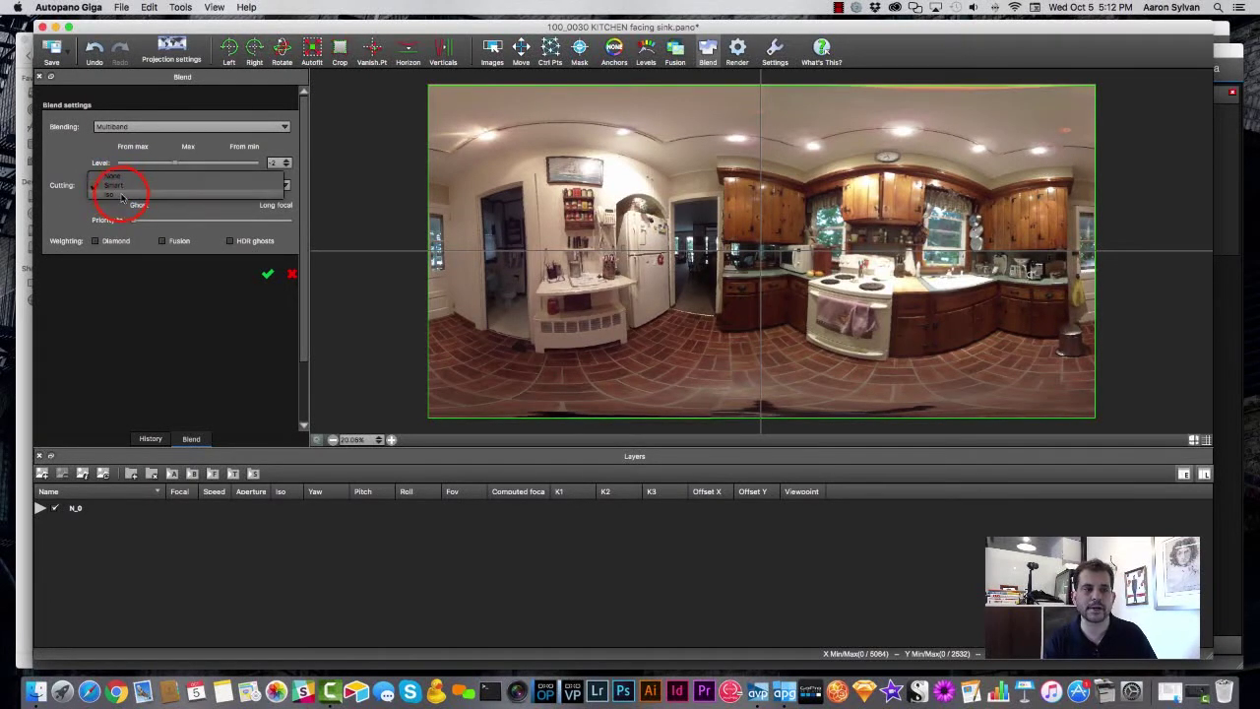
click(121, 195)
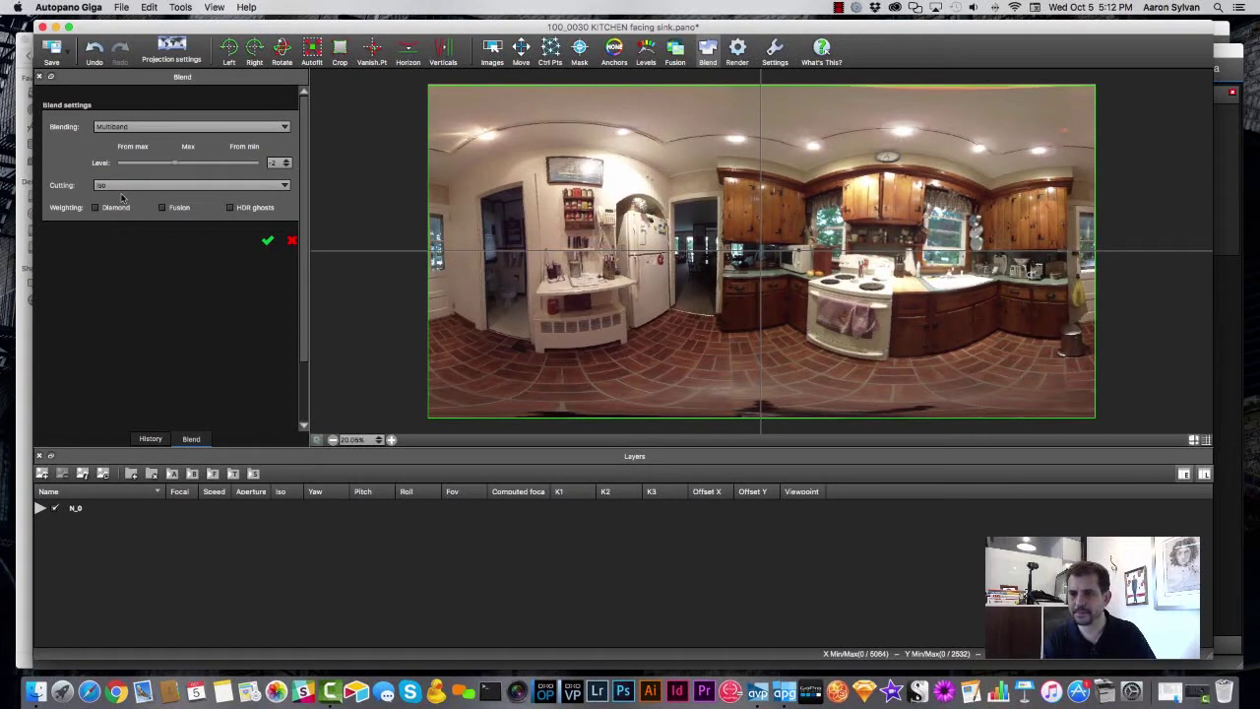
click(122, 186)
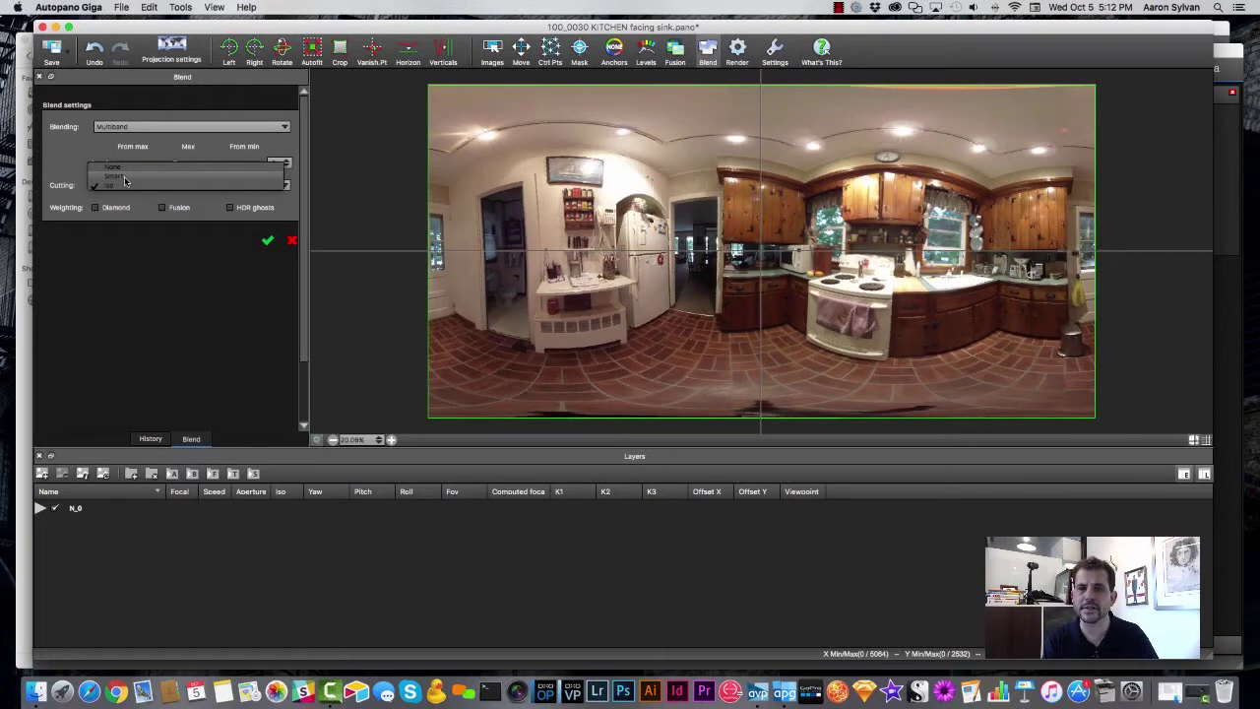
click(125, 180)
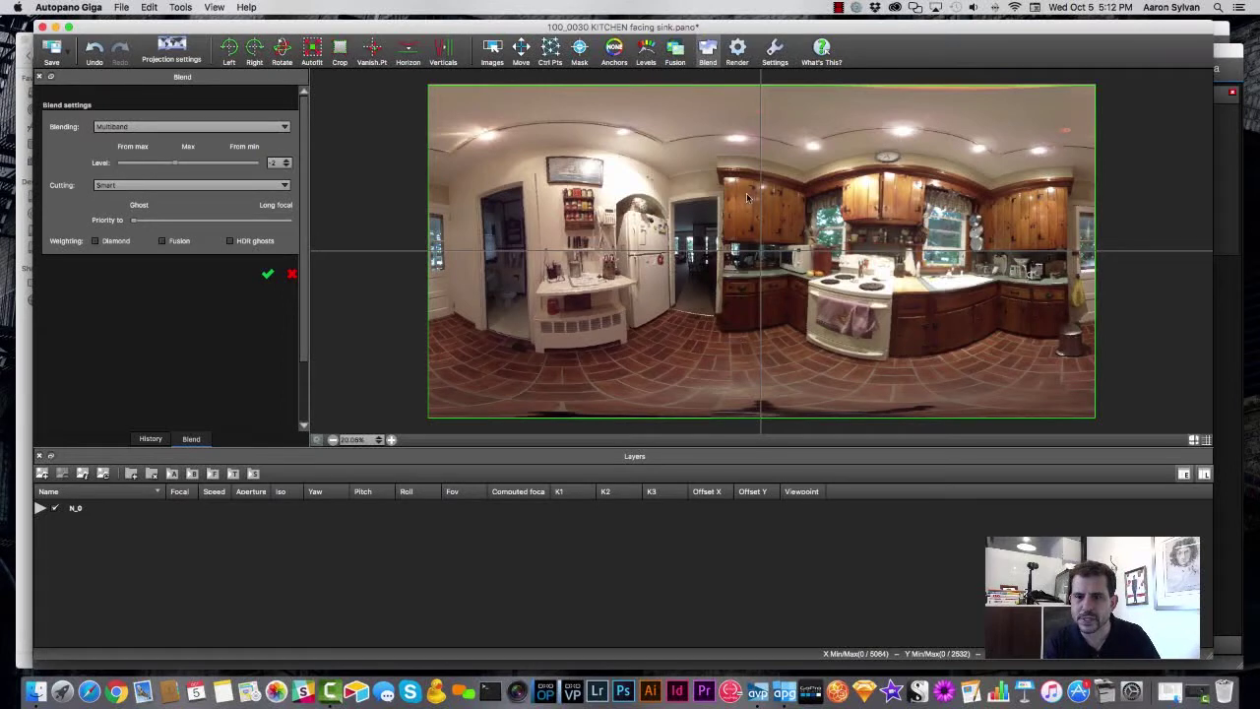
click(391, 439)
click(391, 439)
click(391, 439)
click(391, 439)
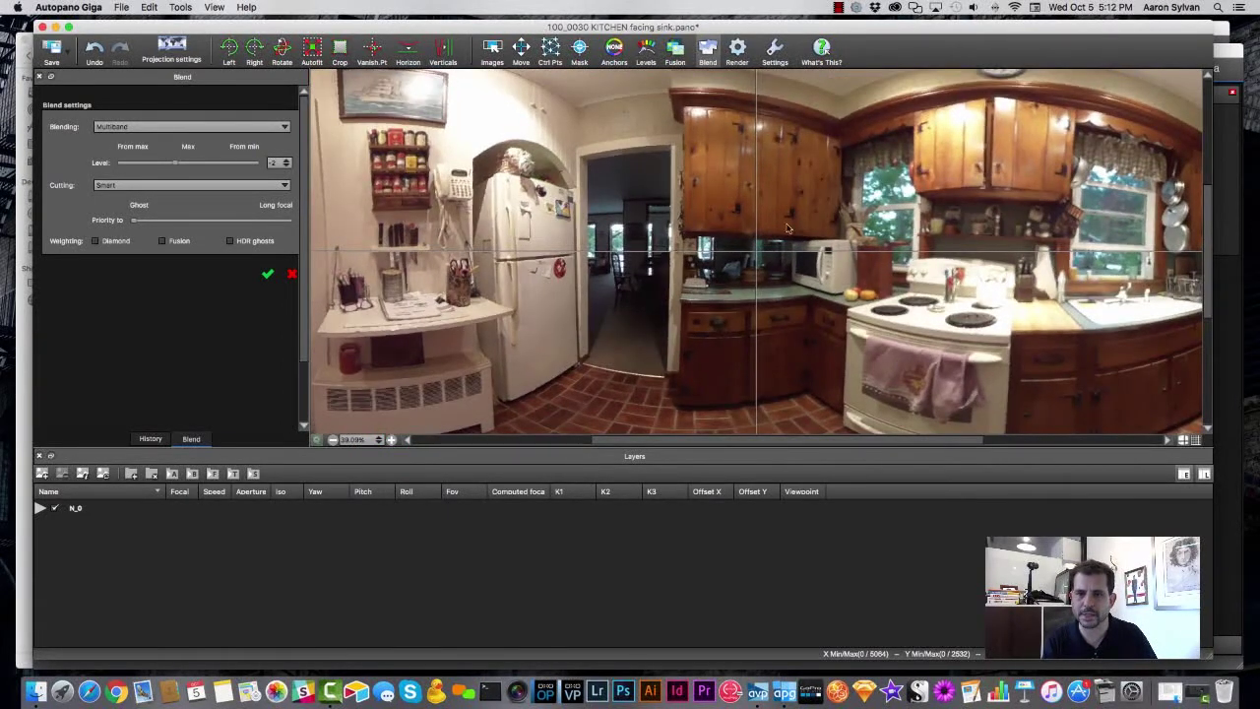
Compare None, Smart and Iso cutting on the kitchen panorama, ending on Smart.
drag(1210, 197, 1201, 93)
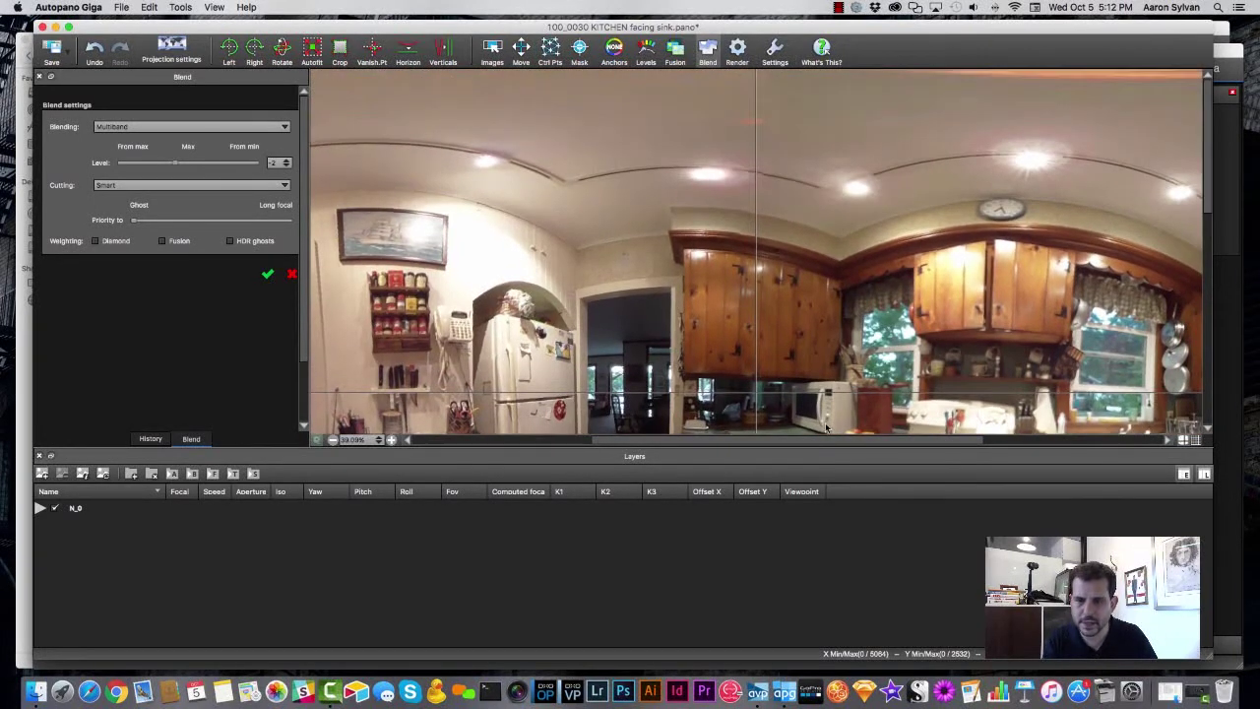
click(748, 441)
drag(751, 446, 730, 441)
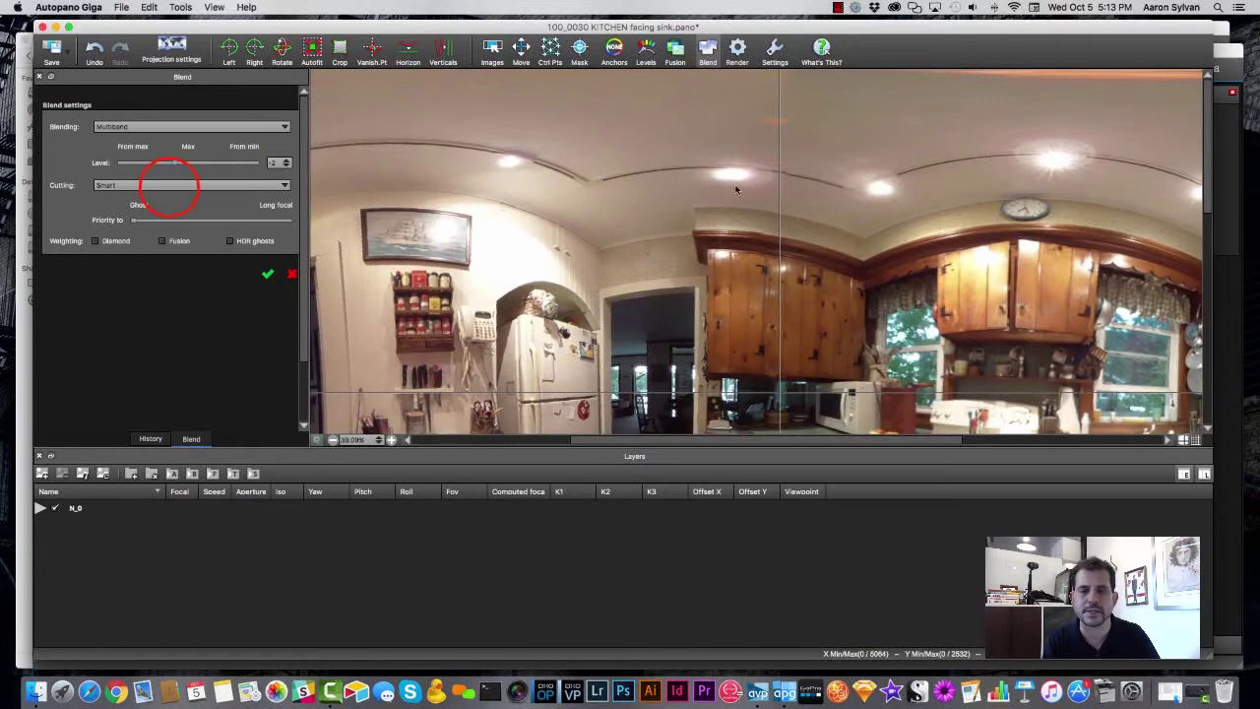
click(170, 185)
click(168, 179)
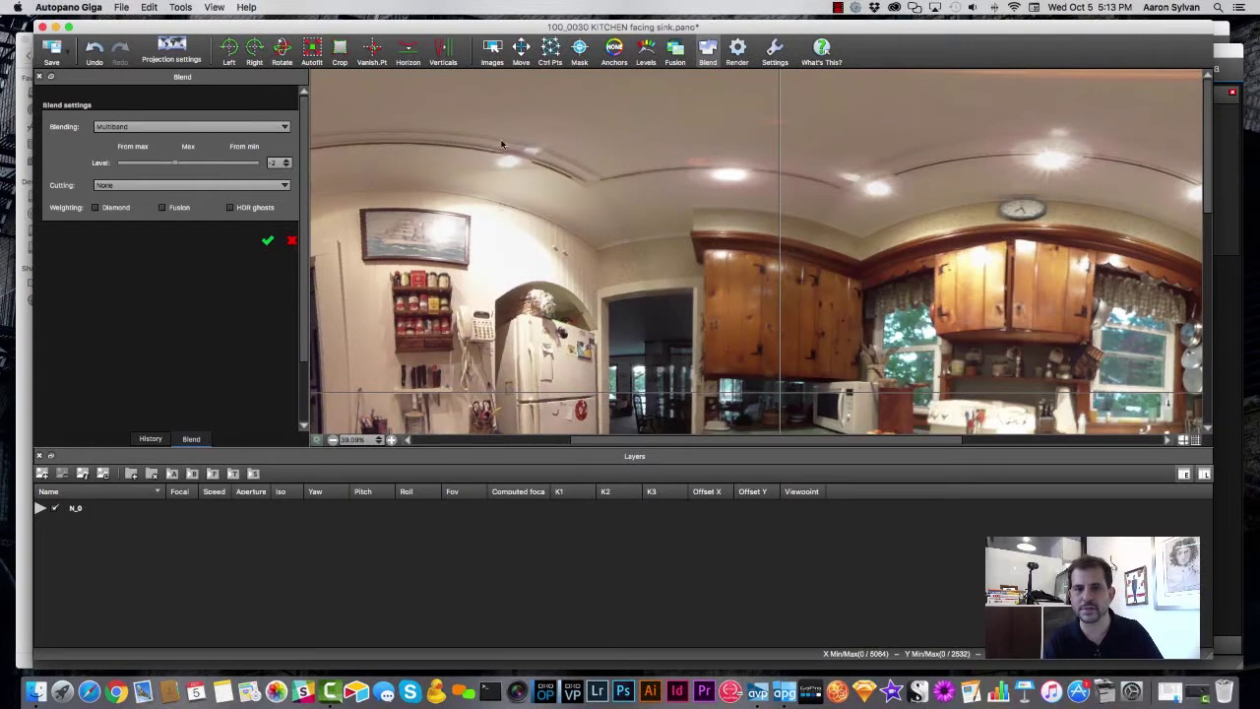
click(143, 186)
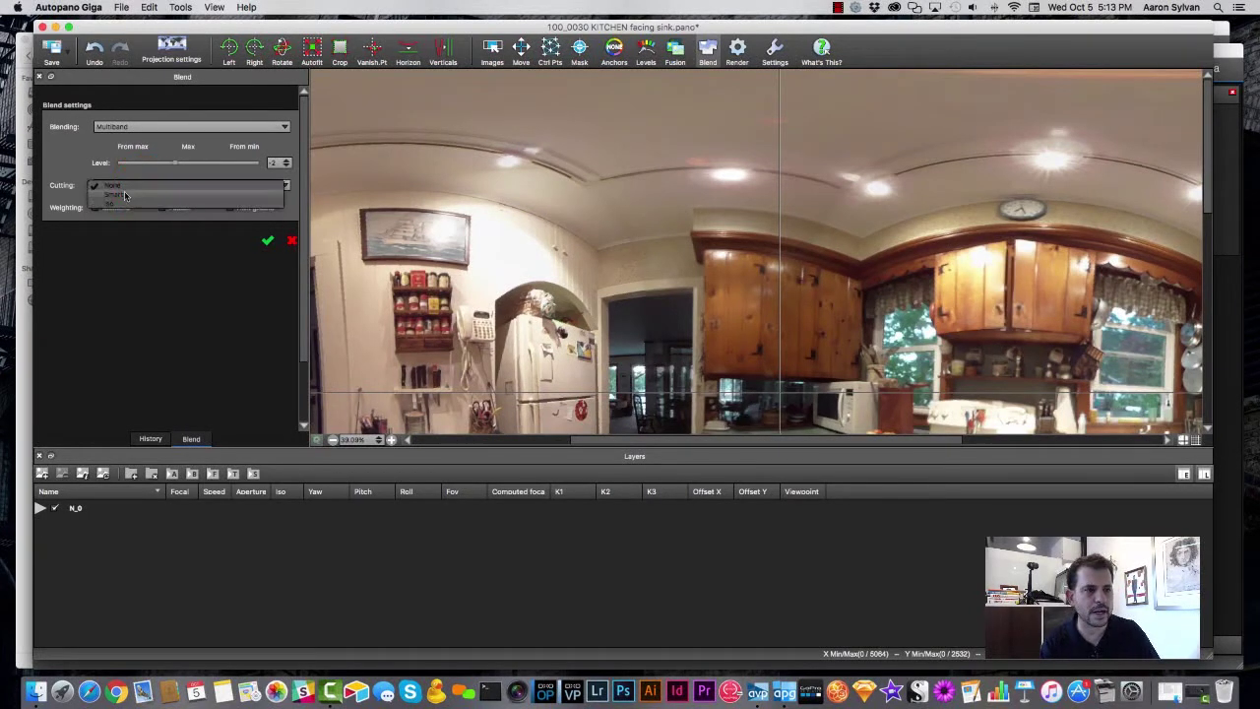
click(123, 196)
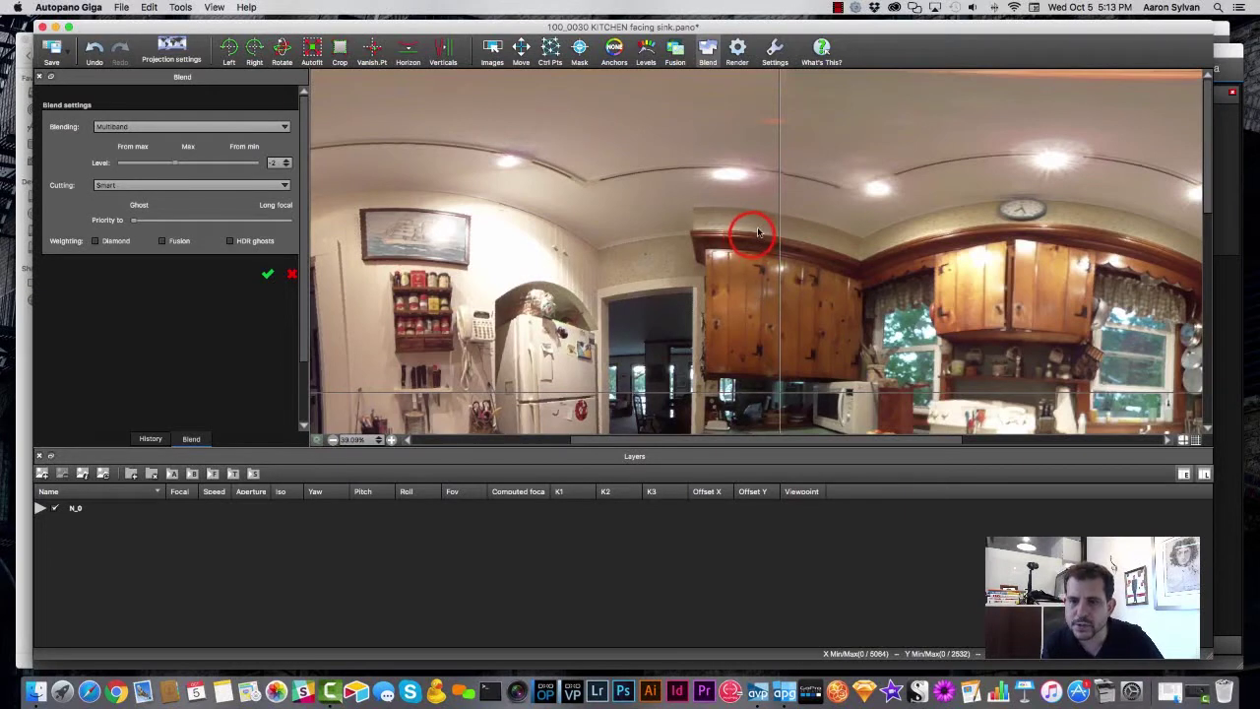
click(179, 186)
click(169, 195)
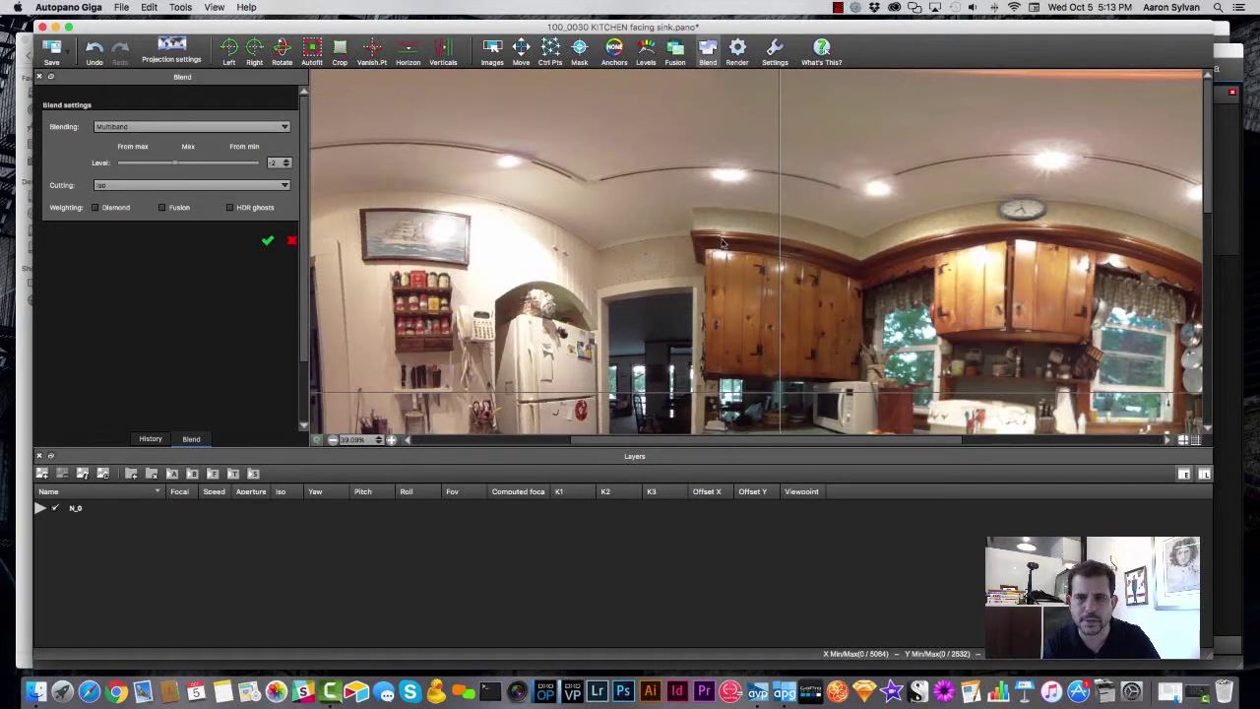
click(118, 182)
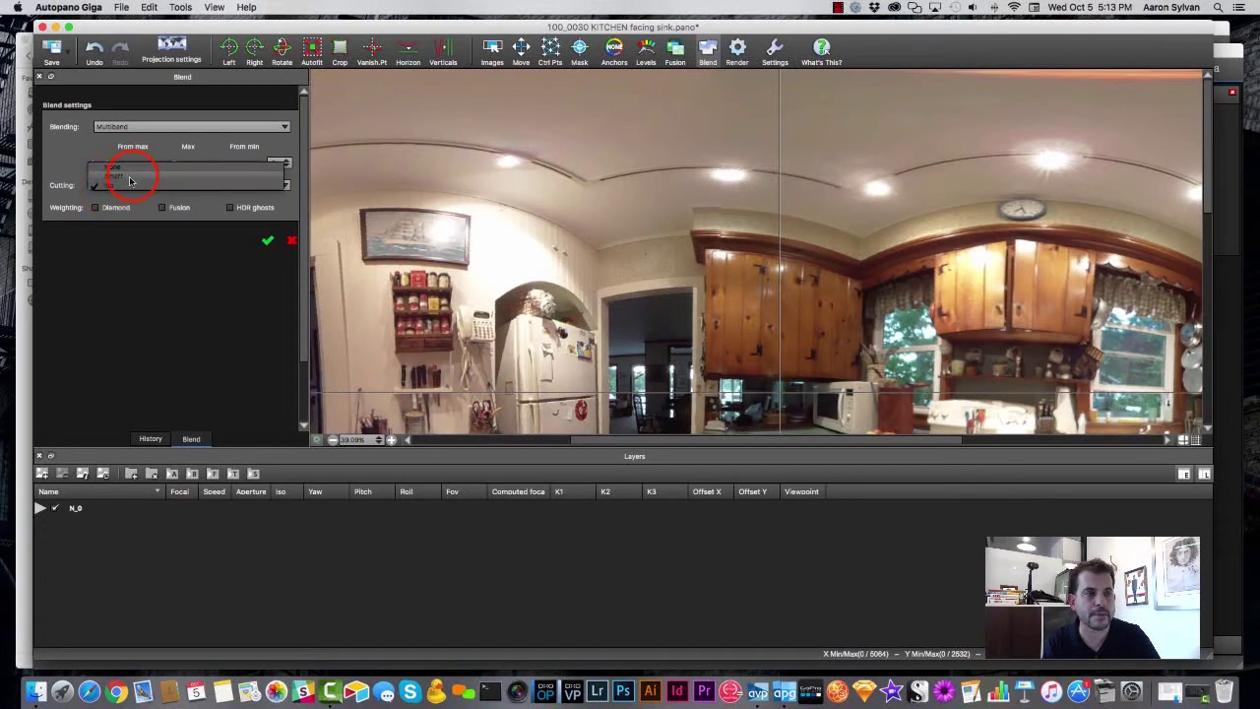
click(130, 177)
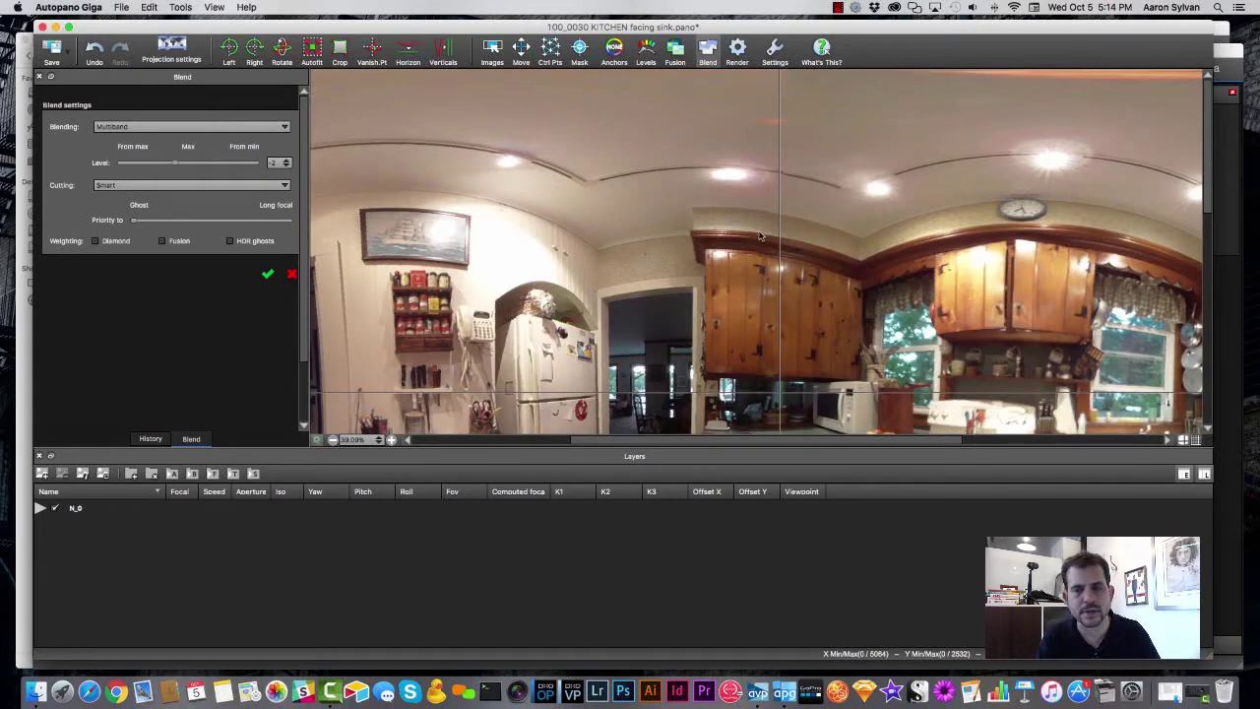
Zoom out to the whole kitchen, briefly try None, return to Smart and save the project.
click(332, 440)
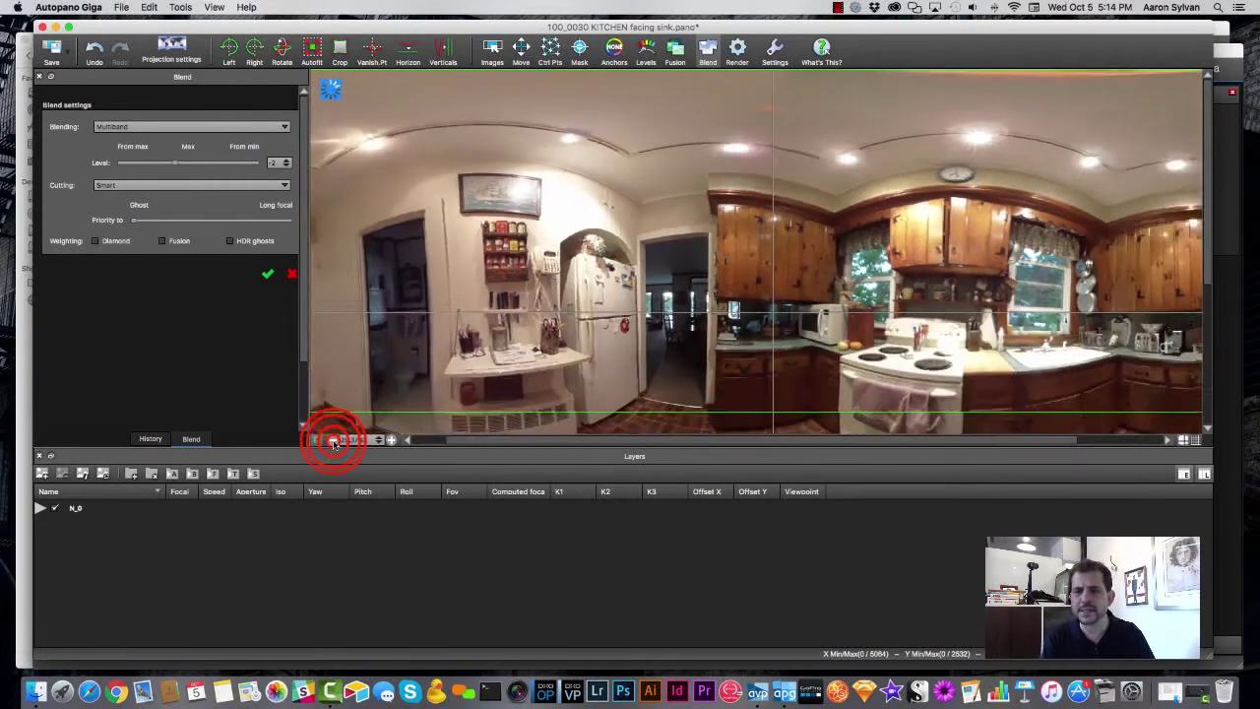
click(333, 441)
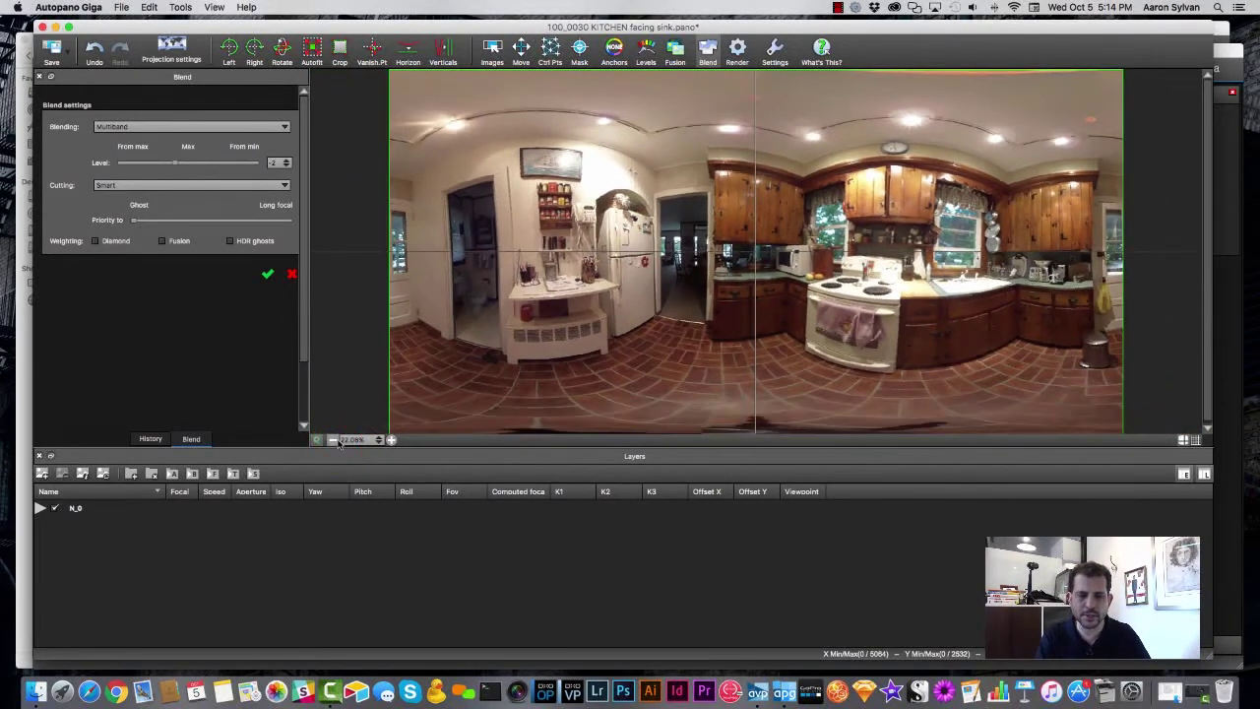
click(391, 440)
click(333, 440)
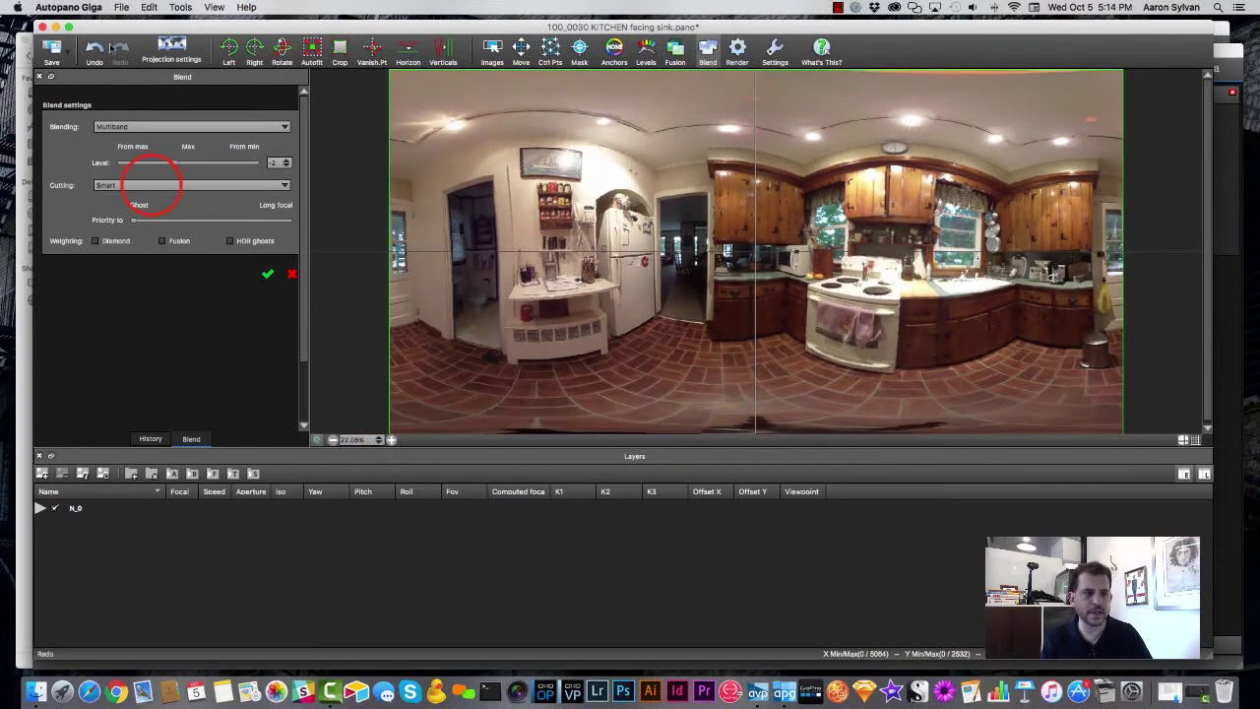
click(146, 185)
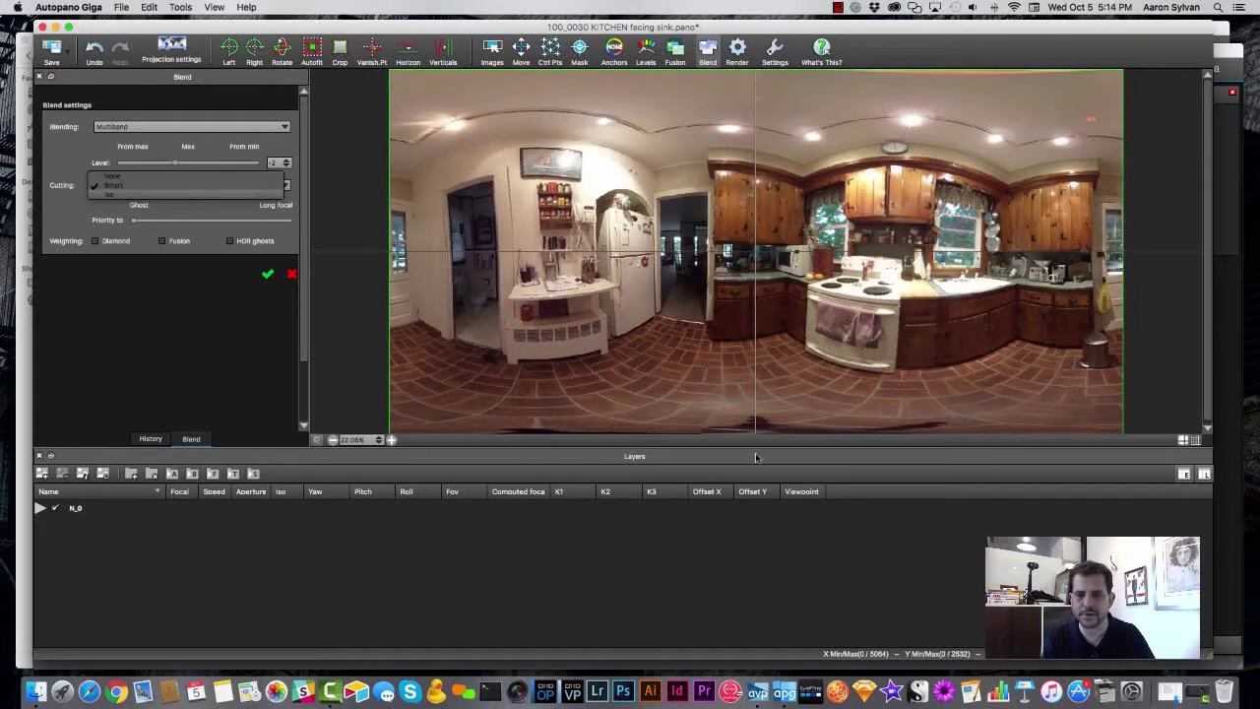
click(161, 177)
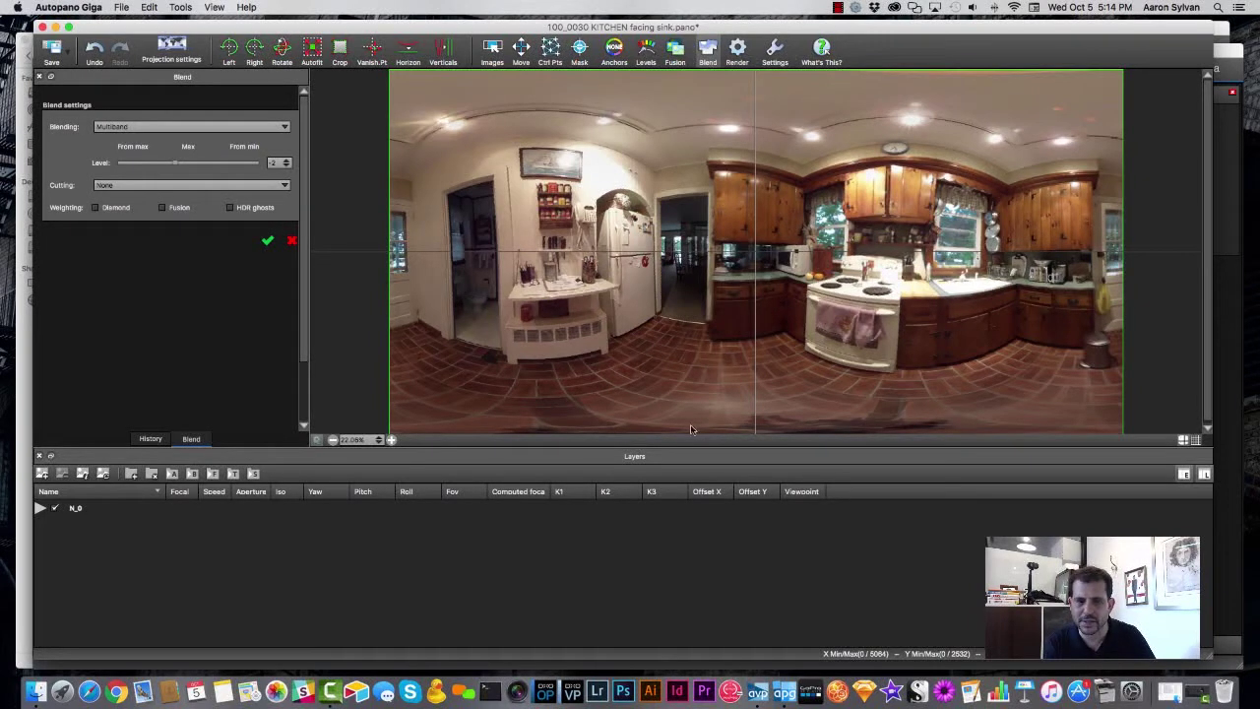
click(138, 187)
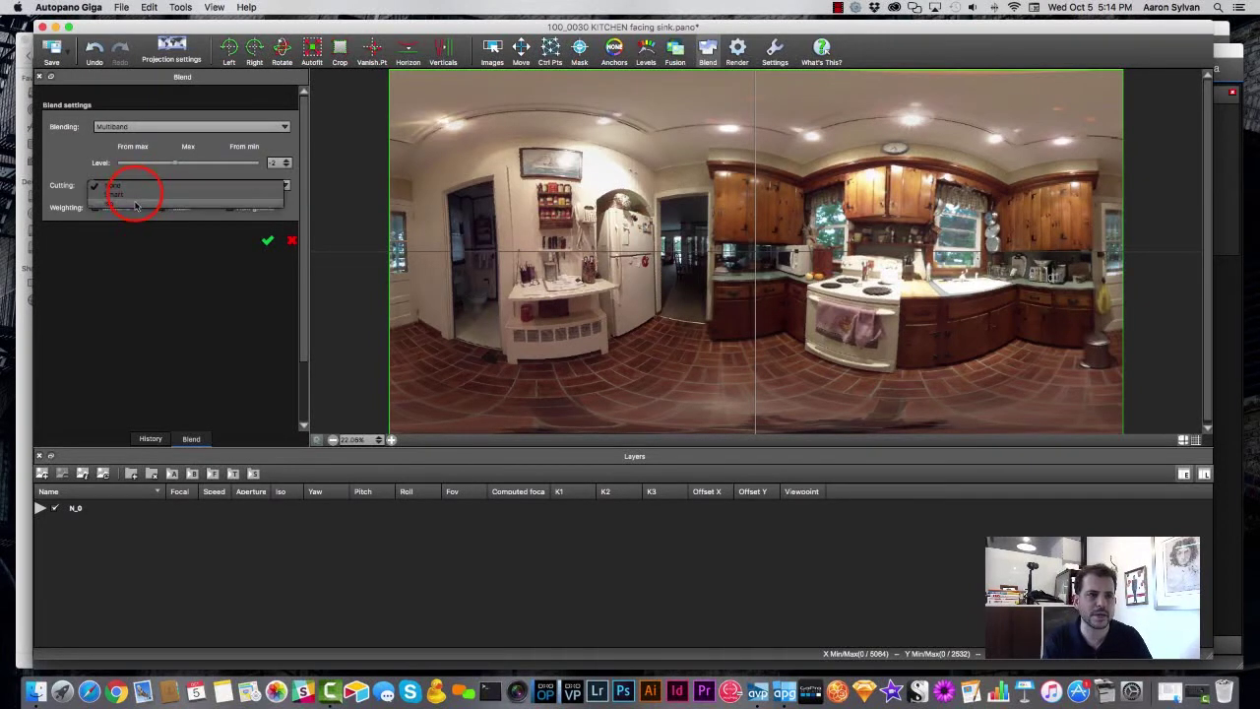
click(128, 197)
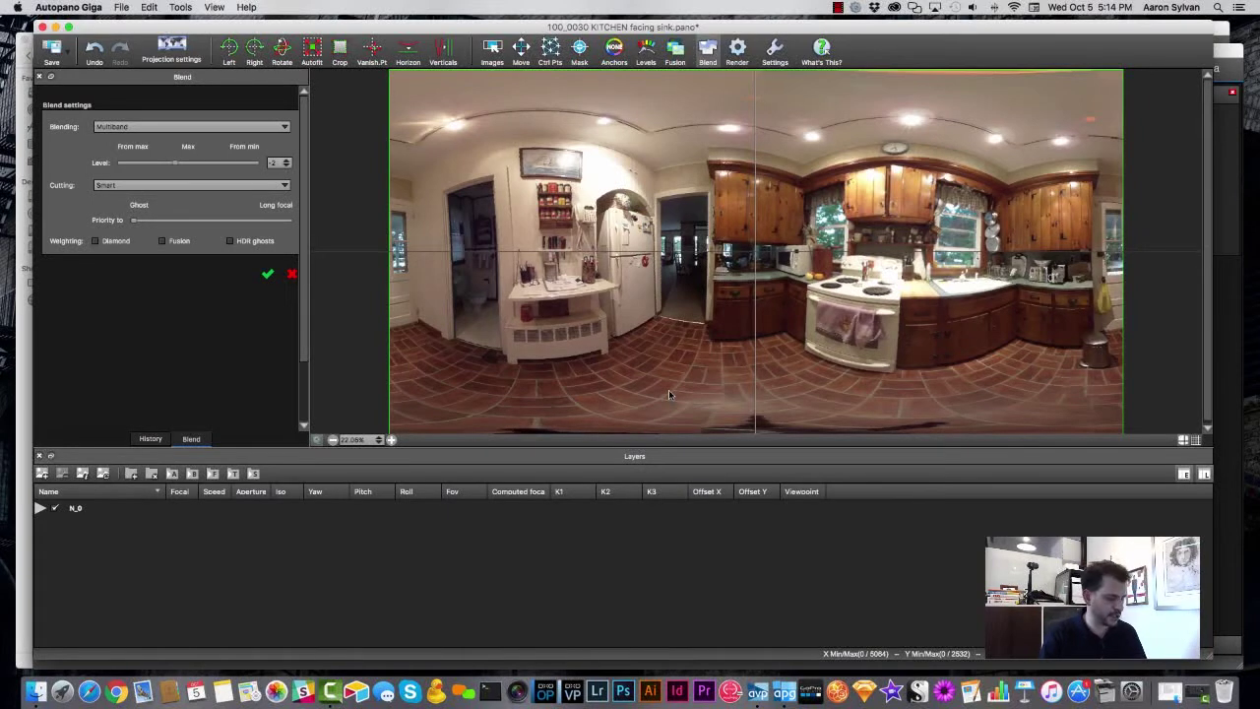
click(51, 46)
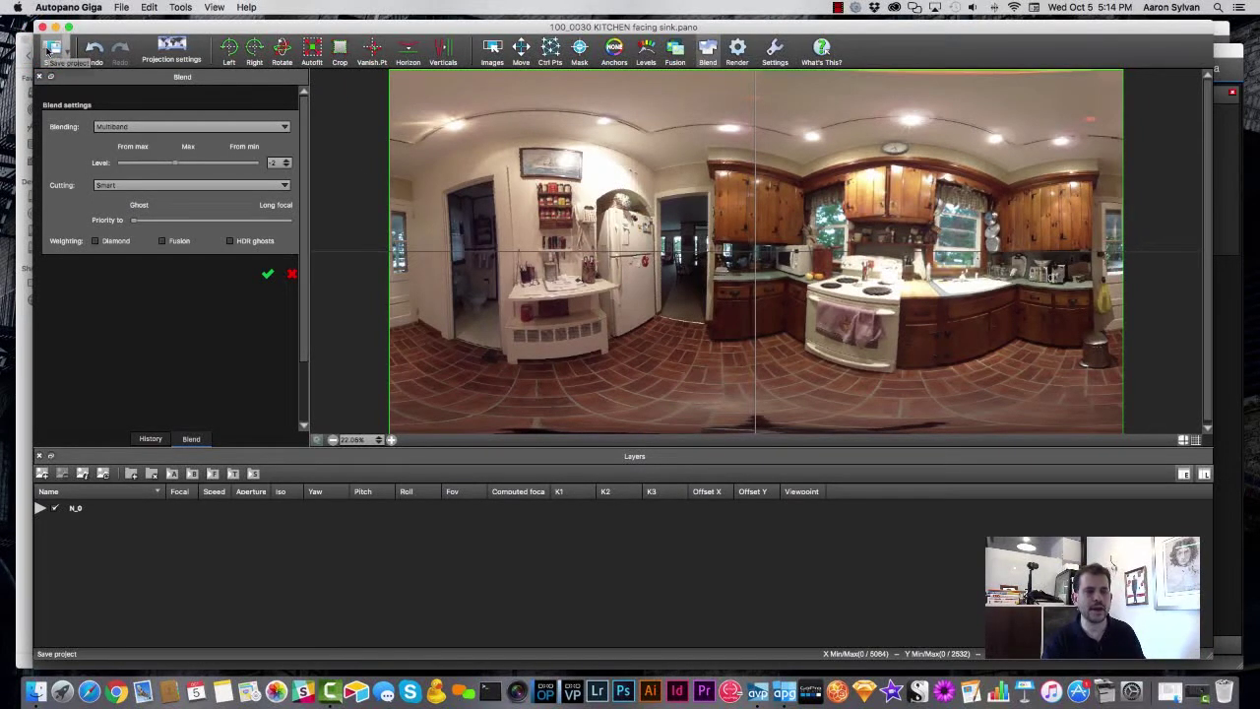
key(super+Tab)
key(super+Tab)
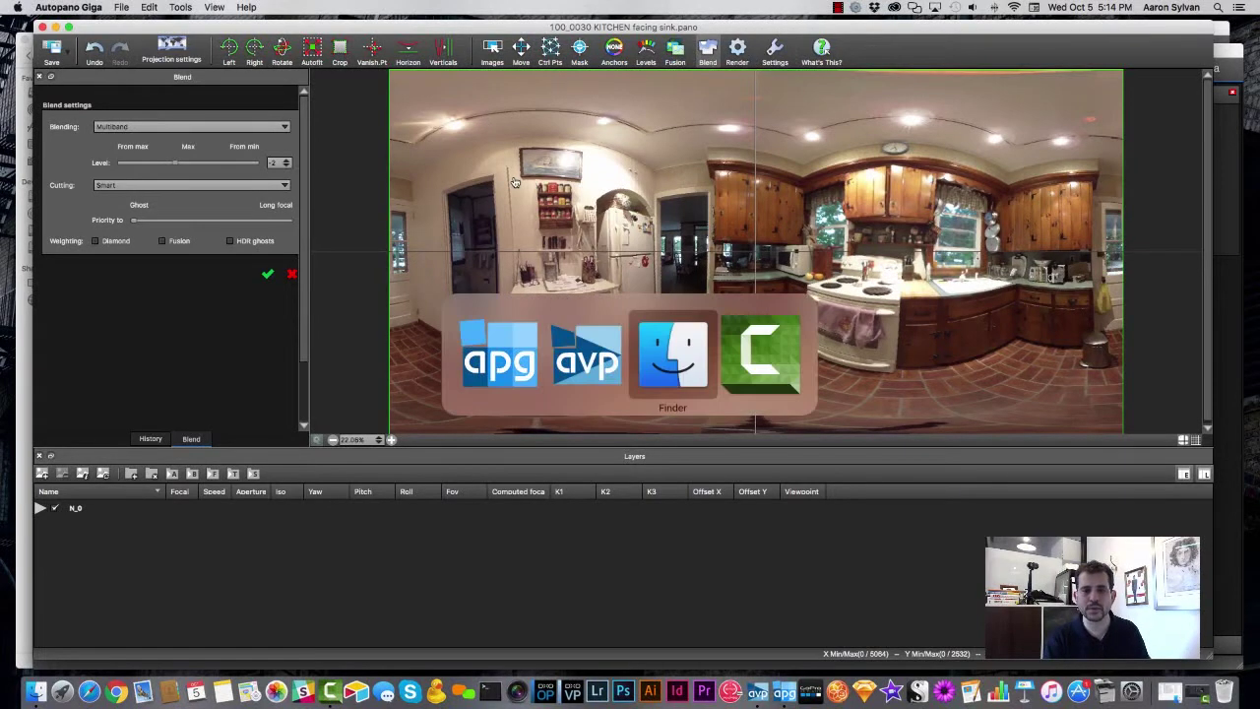
key(super+Tab)
key(super+Tab)
key(super+Tab)
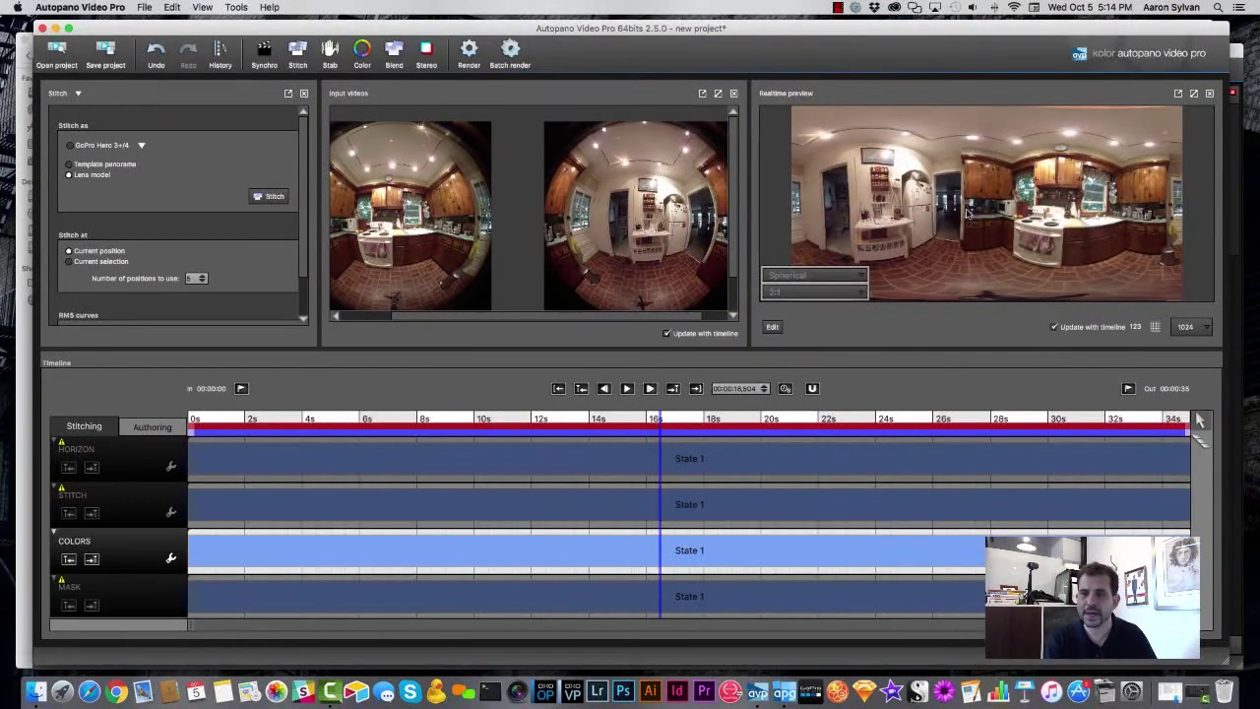
click(469, 51)
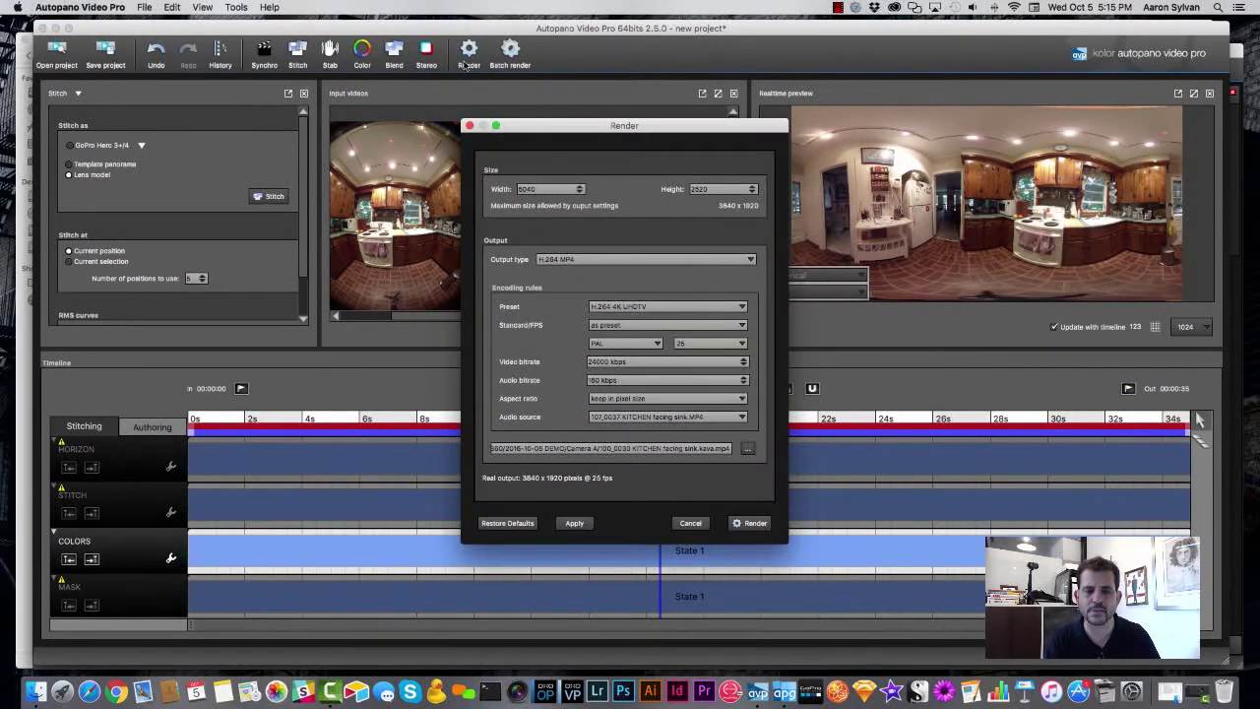
double_click(548, 189)
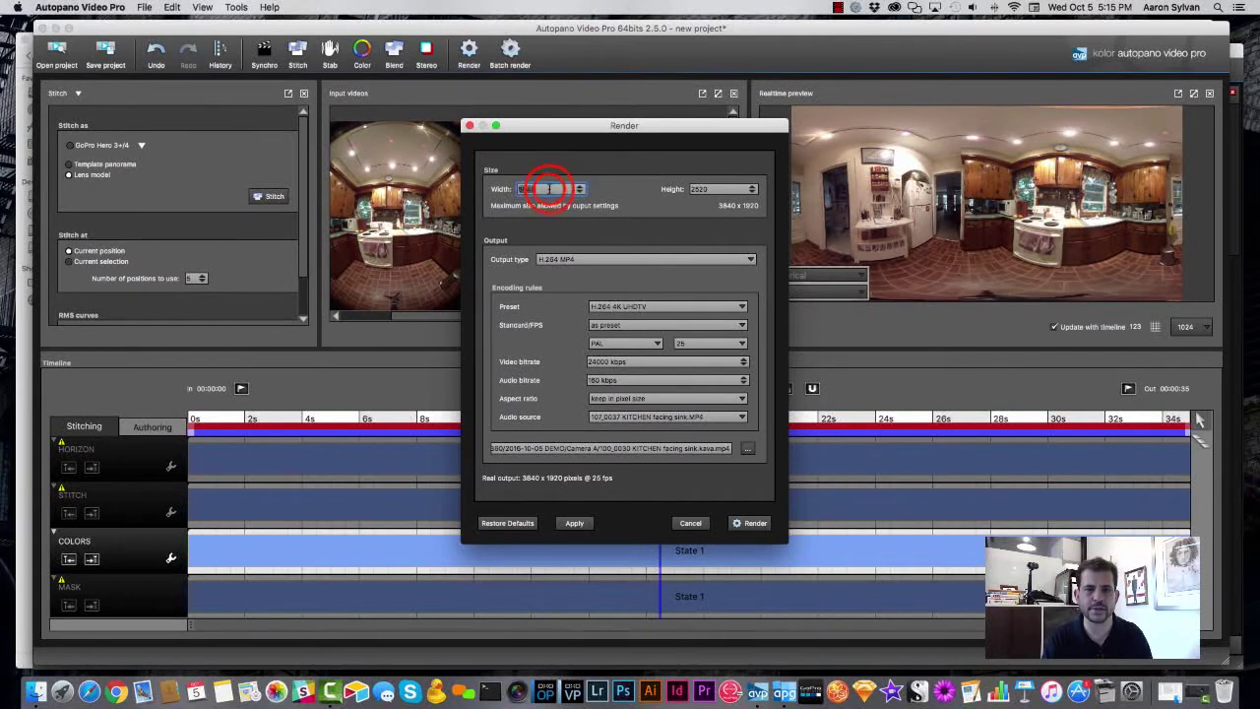
text(3840)
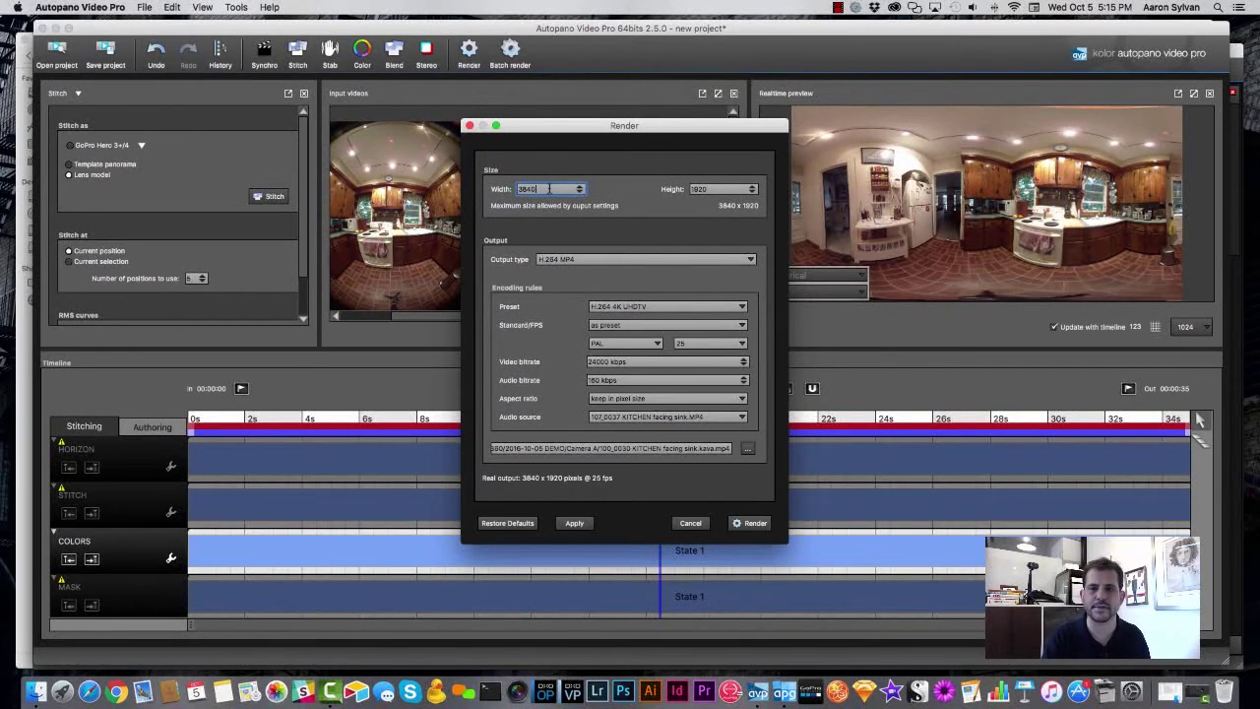
click(588, 259)
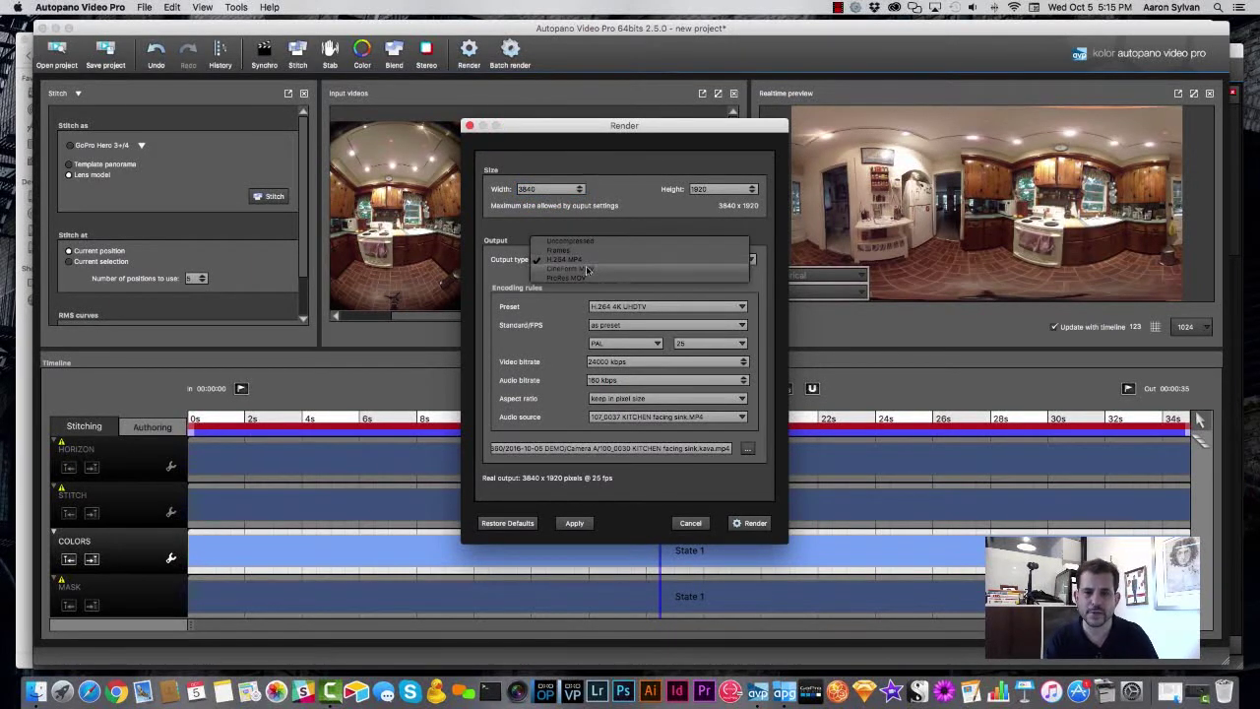
click(581, 276)
click(585, 256)
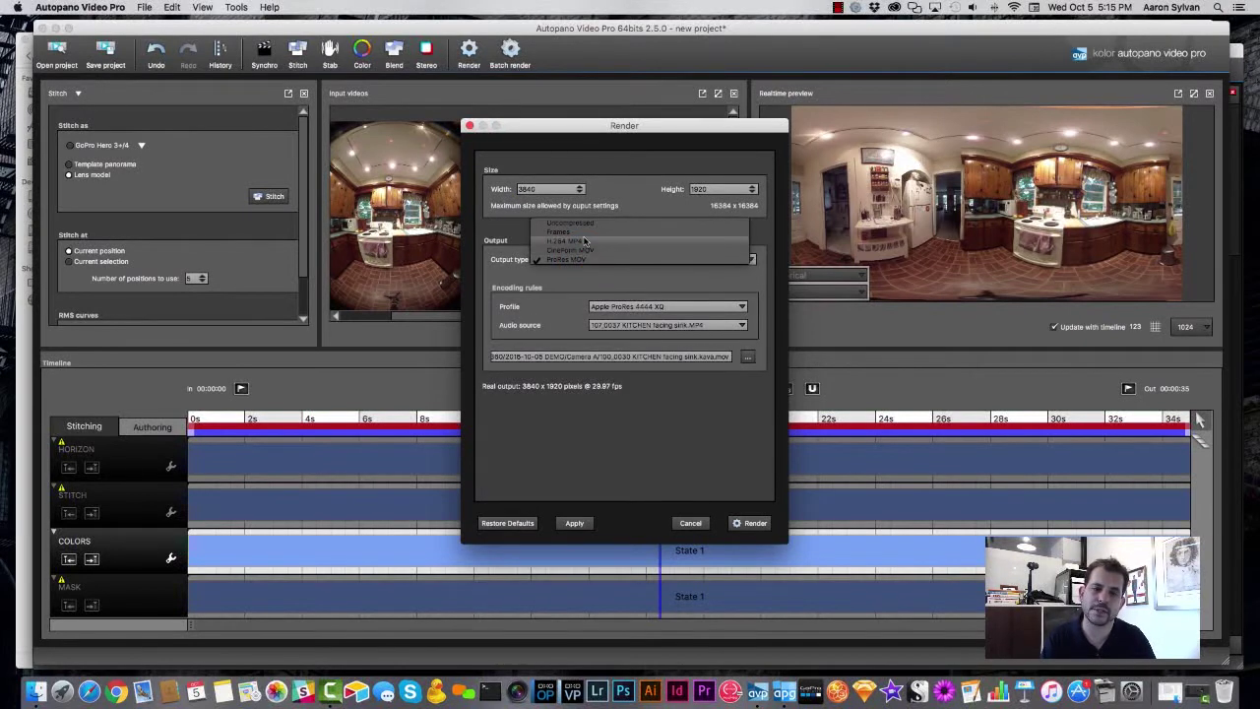
click(600, 245)
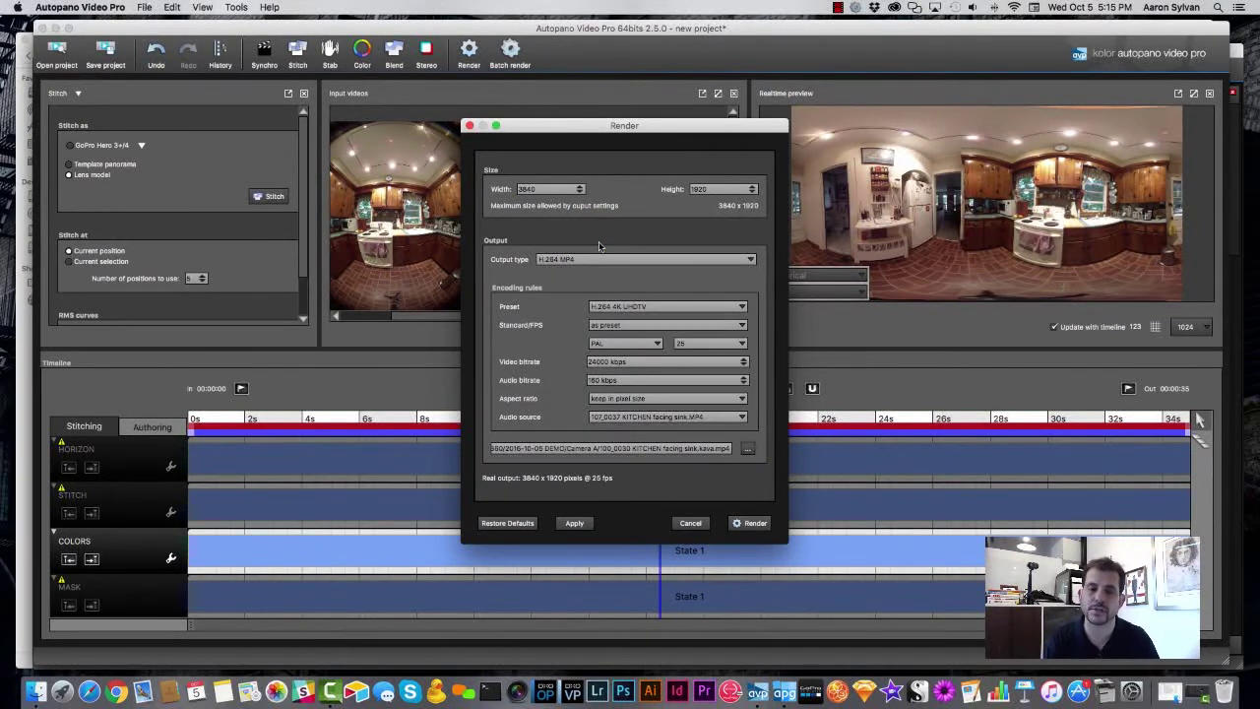
click(626, 325)
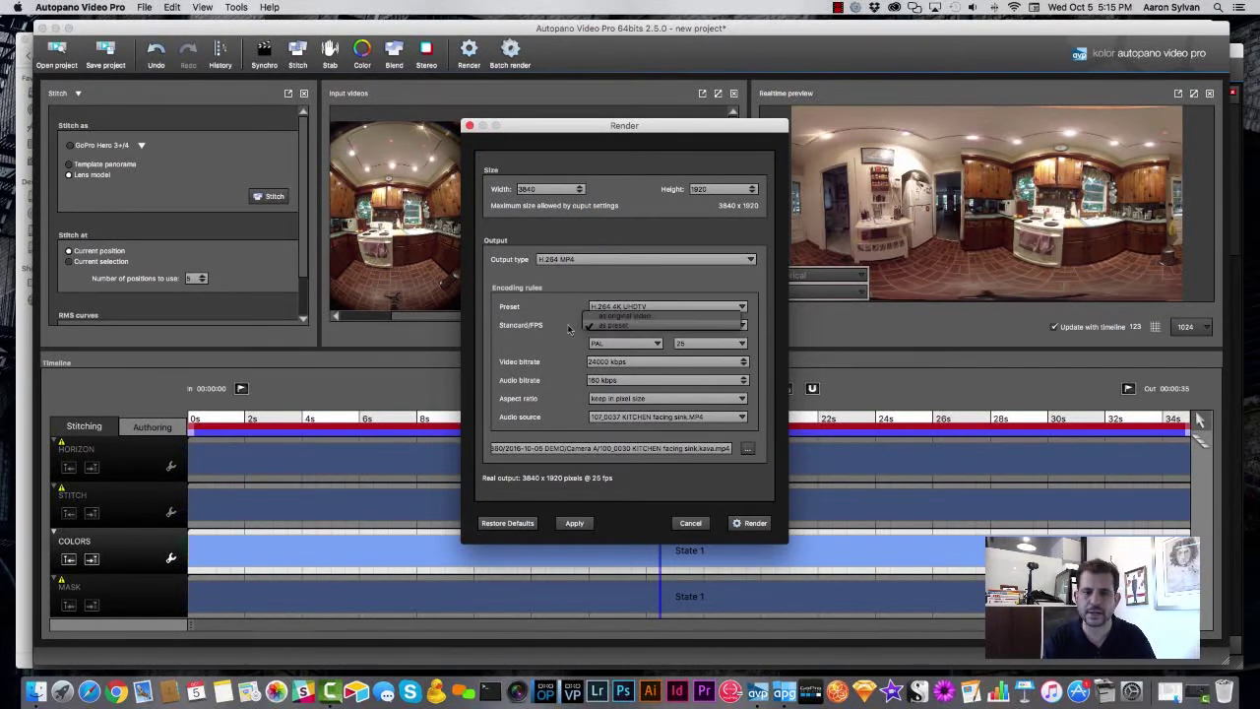
click(655, 317)
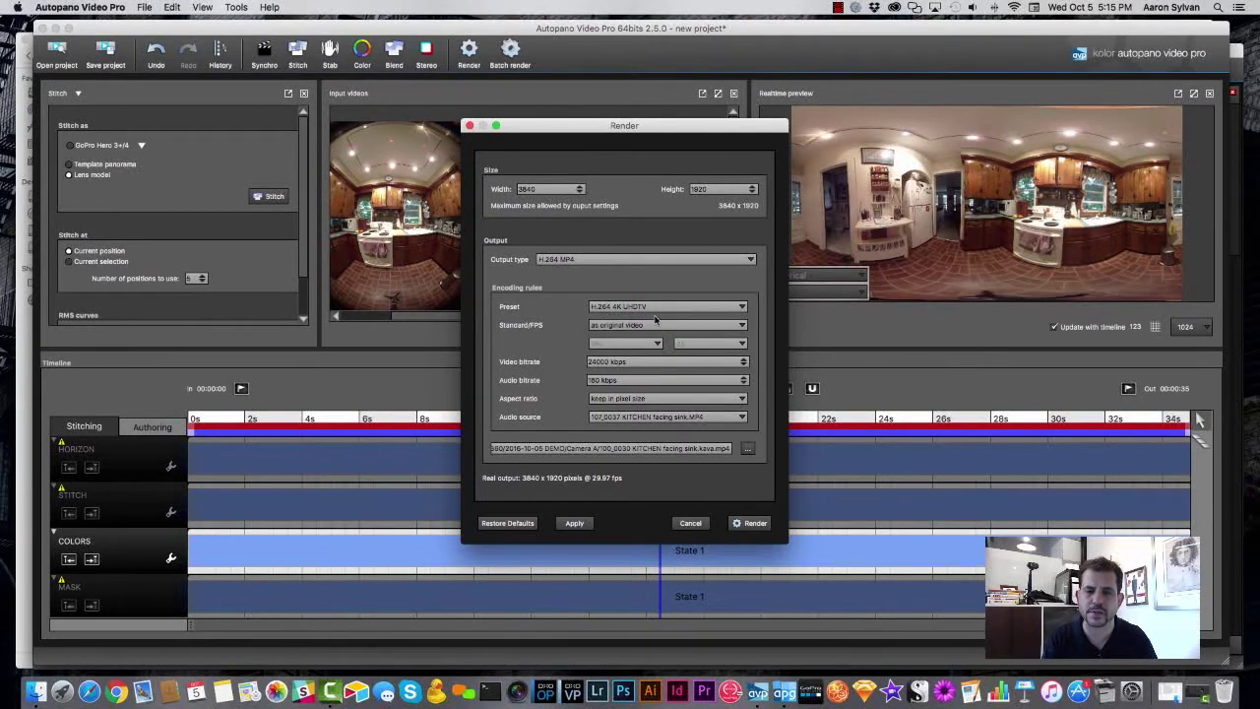
click(748, 449)
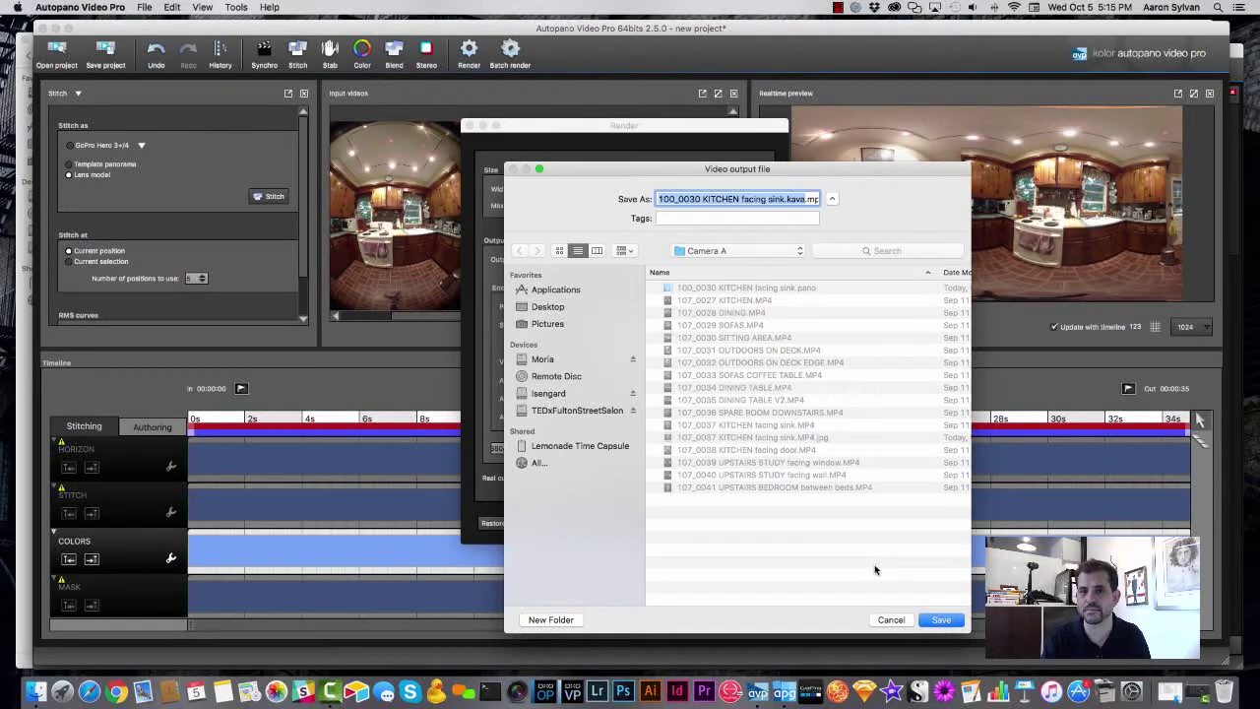
click(891, 619)
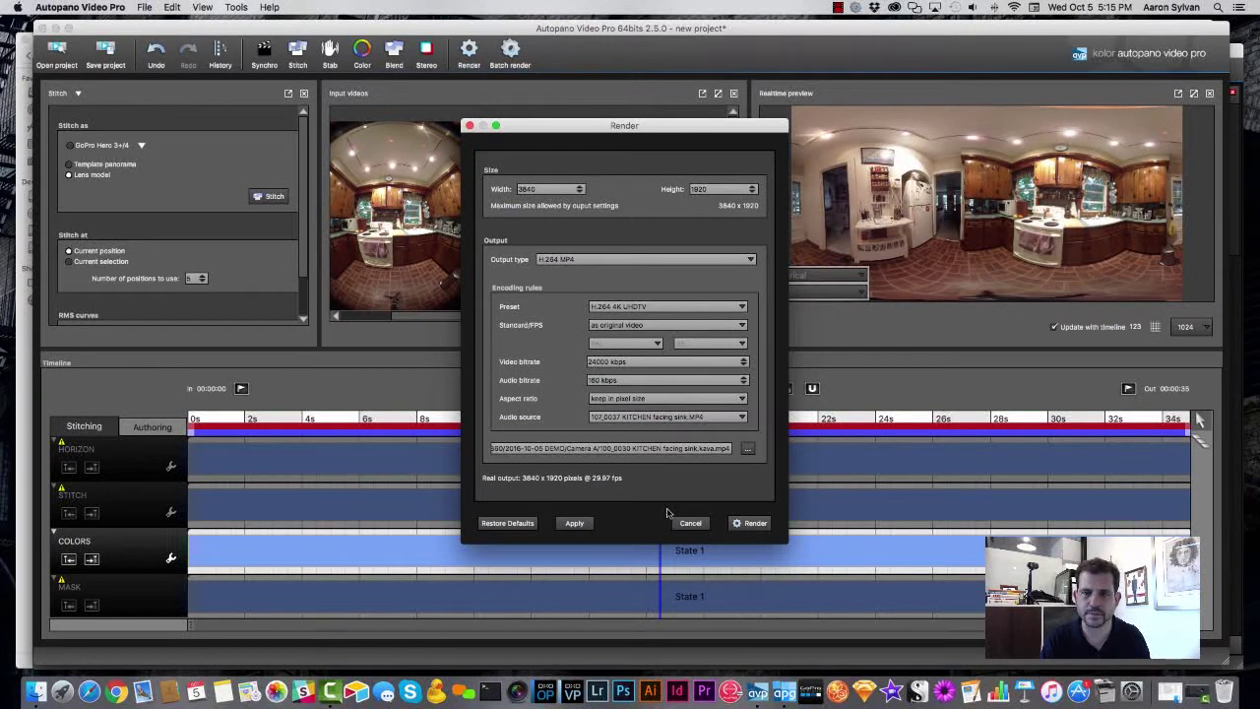
click(689, 523)
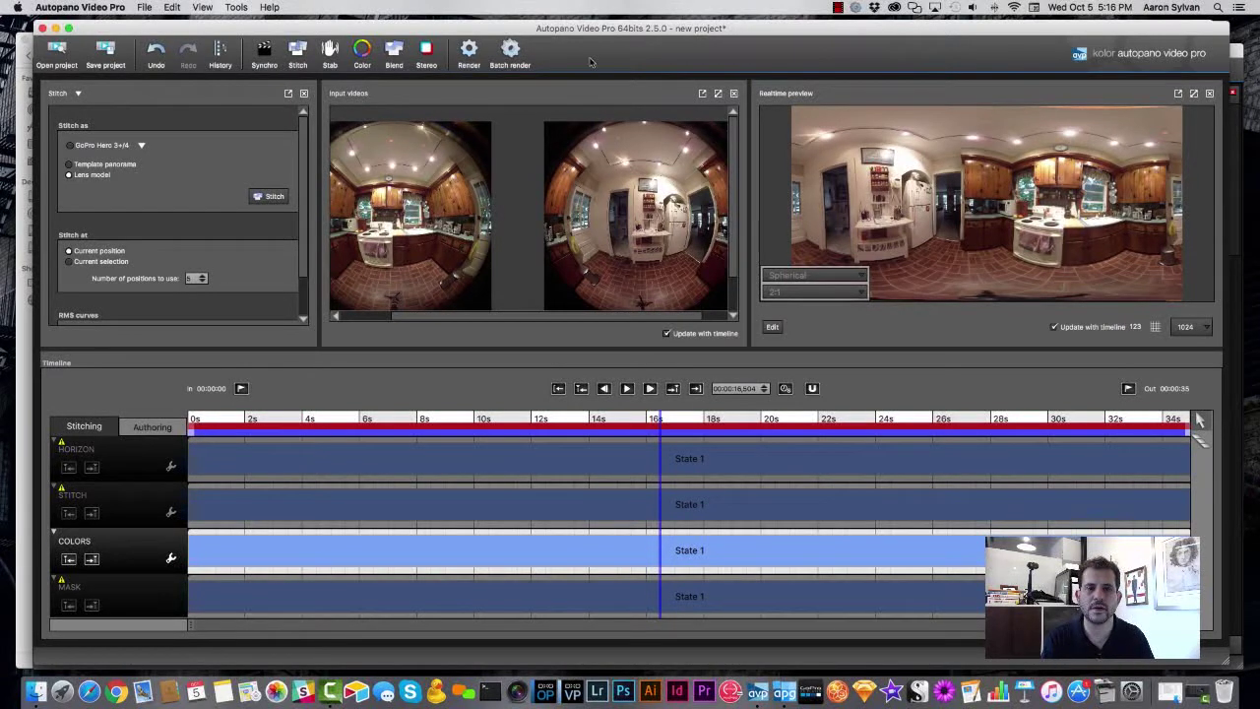
Set the render width to 3840, output type H.264 MP4, and frame rate to the original video's.
click(472, 55)
click(558, 189)
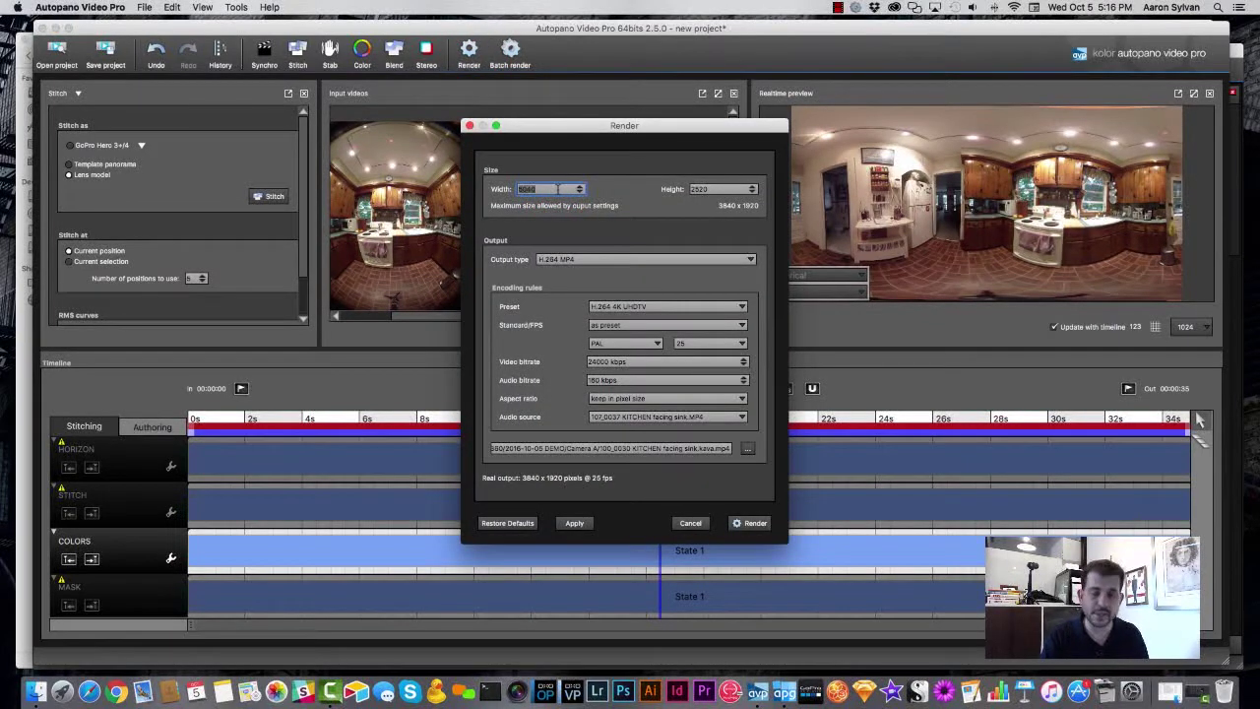
key(BackSpace)
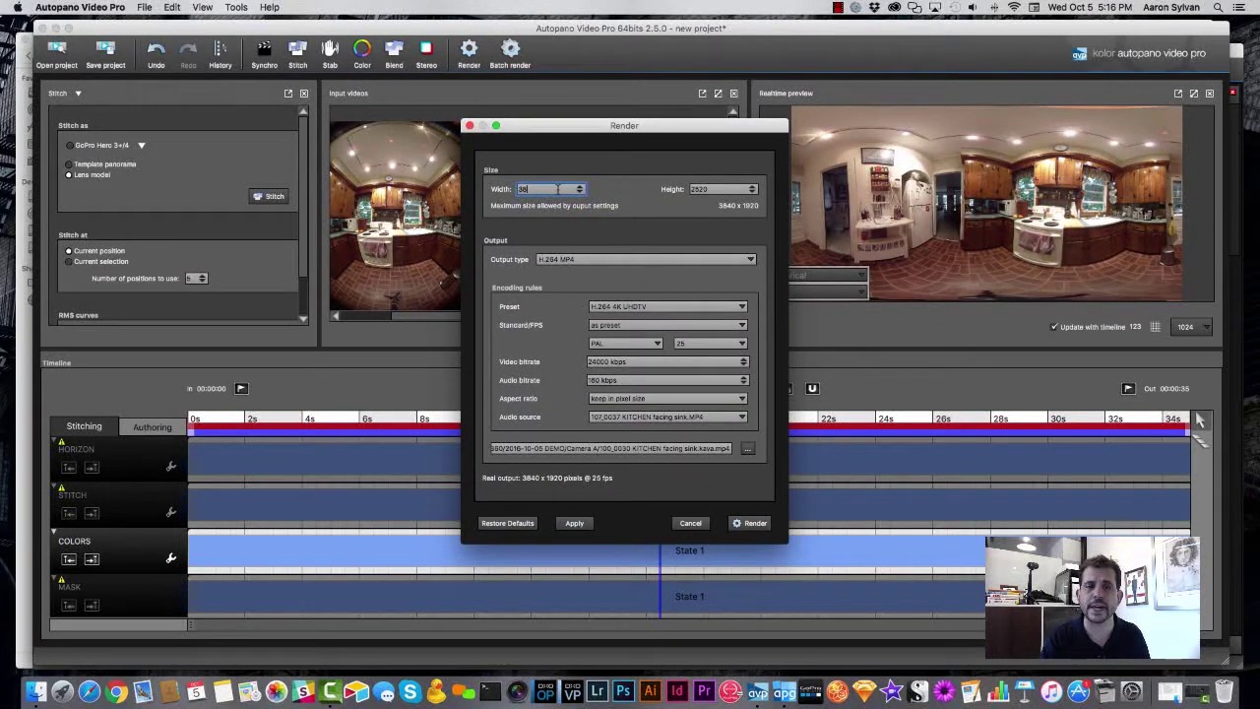
text(40)
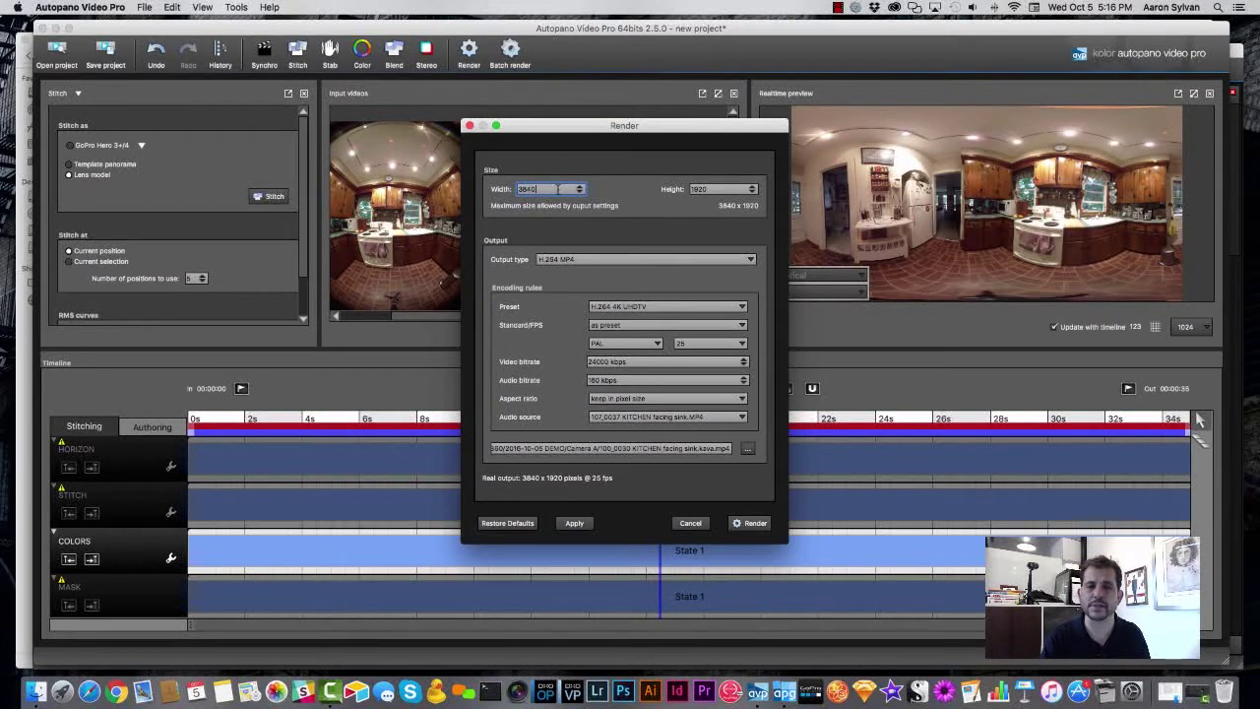
key(Tab)
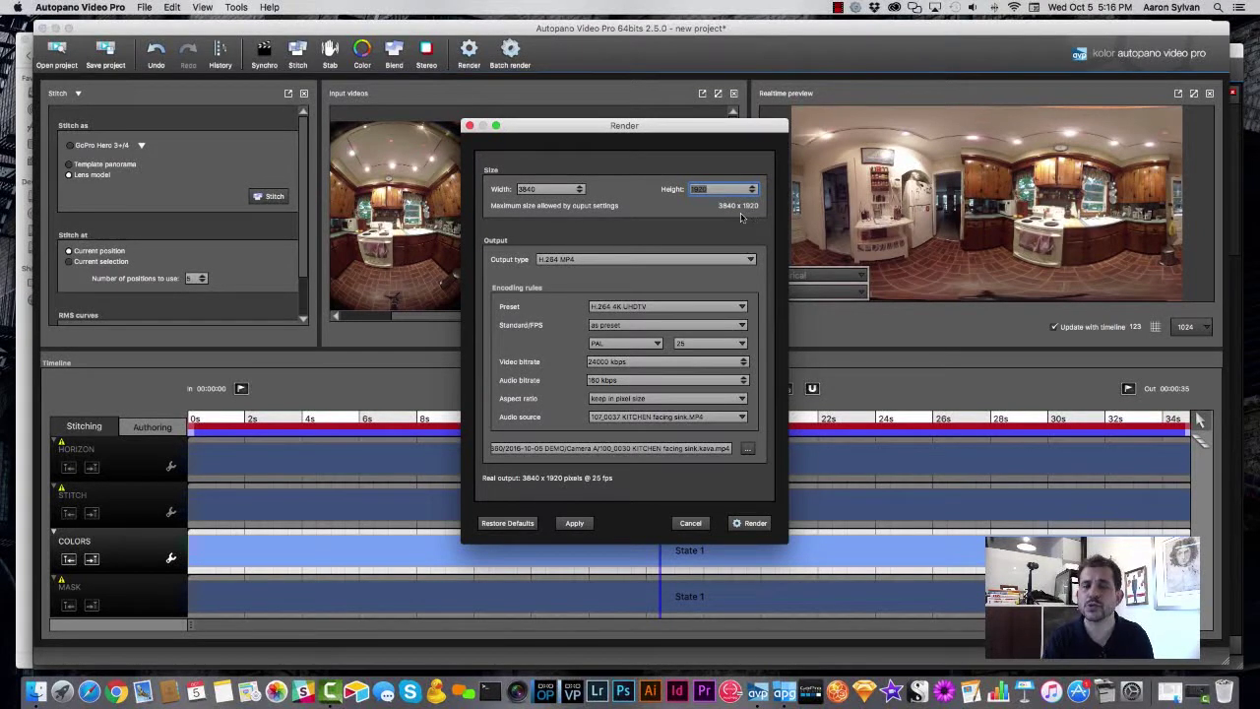
click(636, 260)
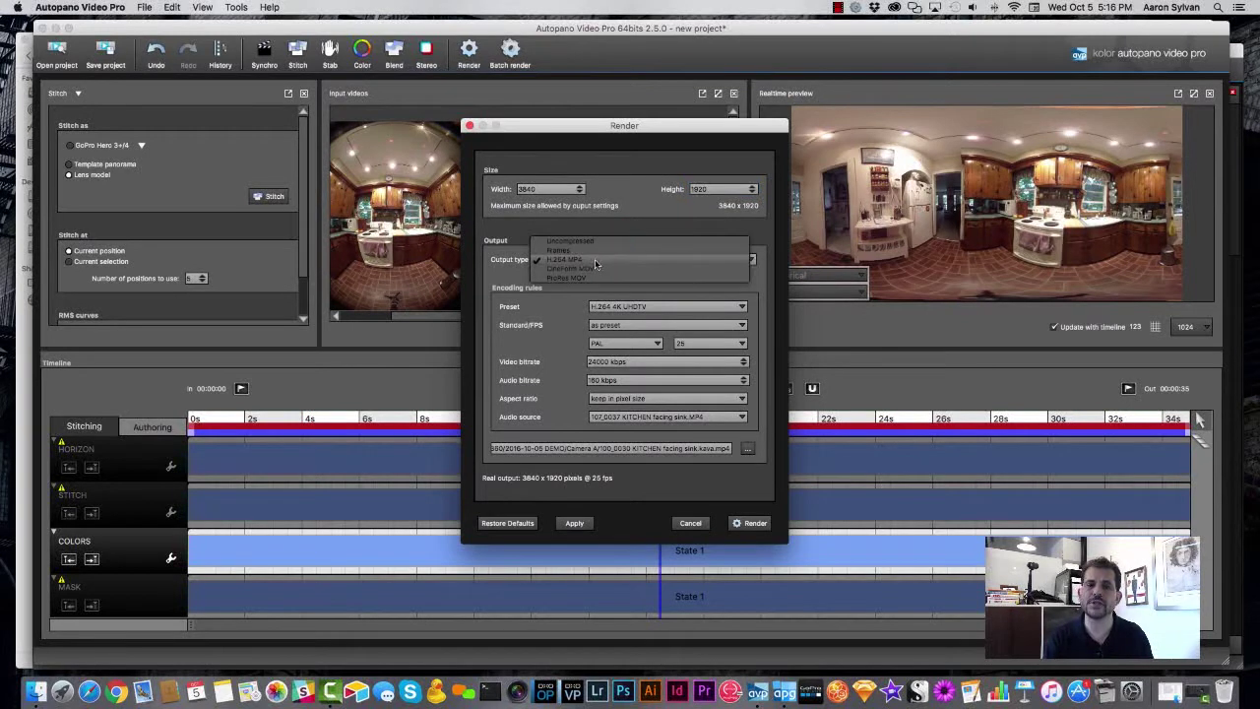
click(608, 261)
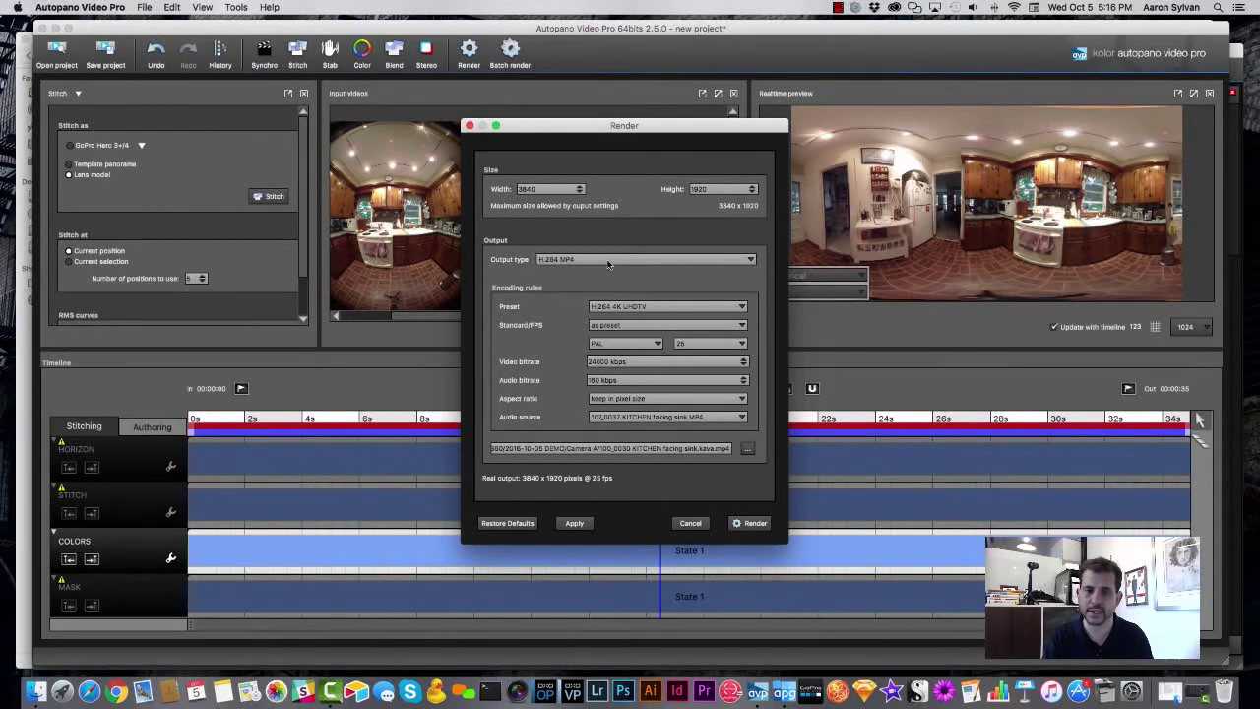
click(622, 329)
click(658, 316)
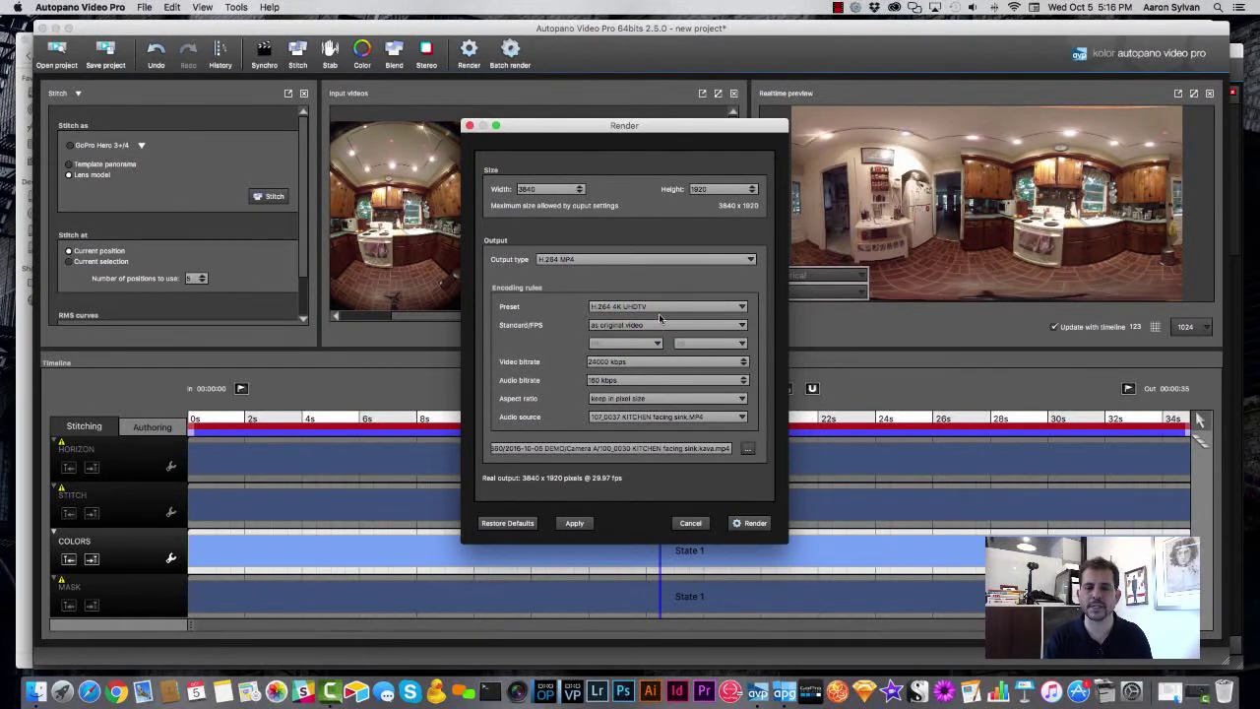
Create a new 'Stitched' folder in the demo folder and set it as the output location.
click(748, 449)
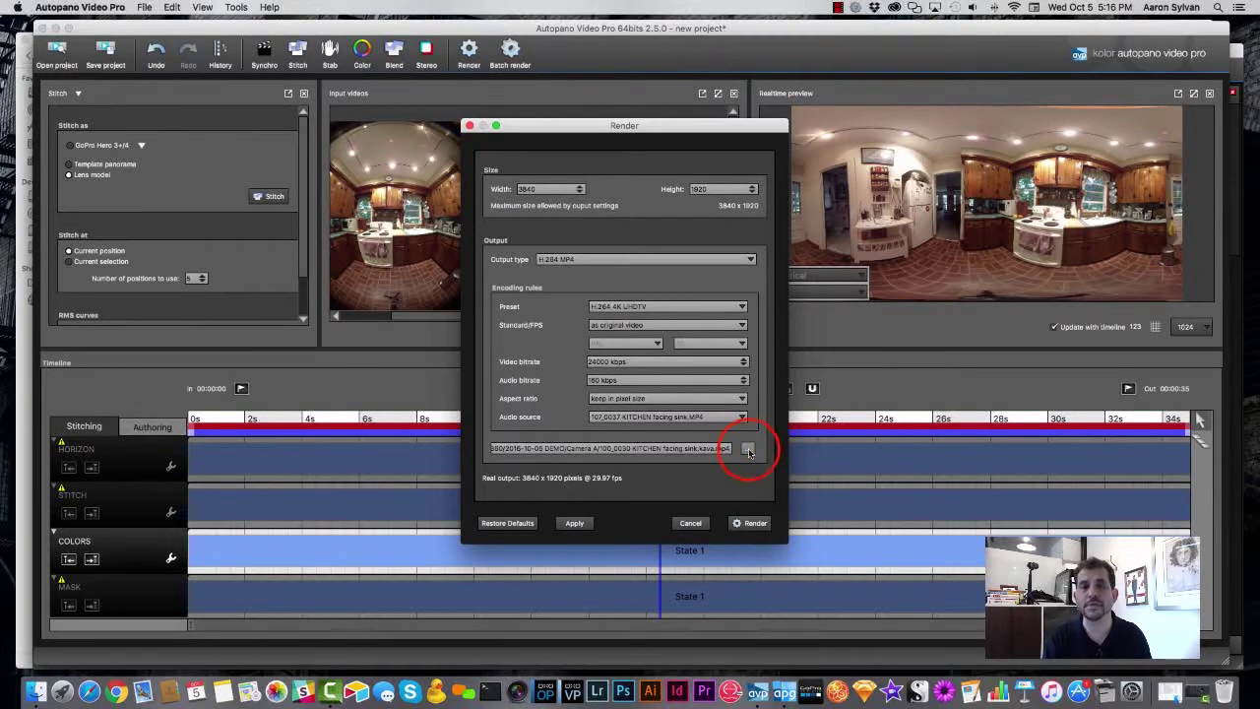
click(773, 520)
click(773, 520)
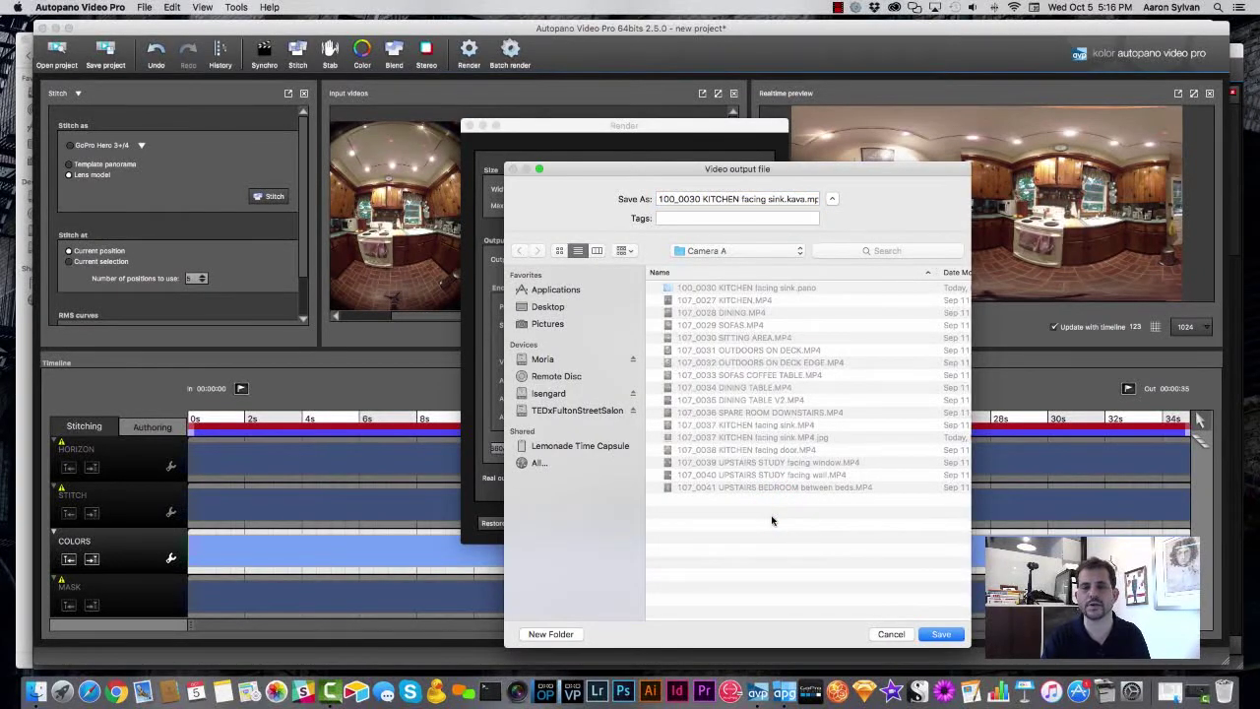
key(super+Up)
click(563, 633)
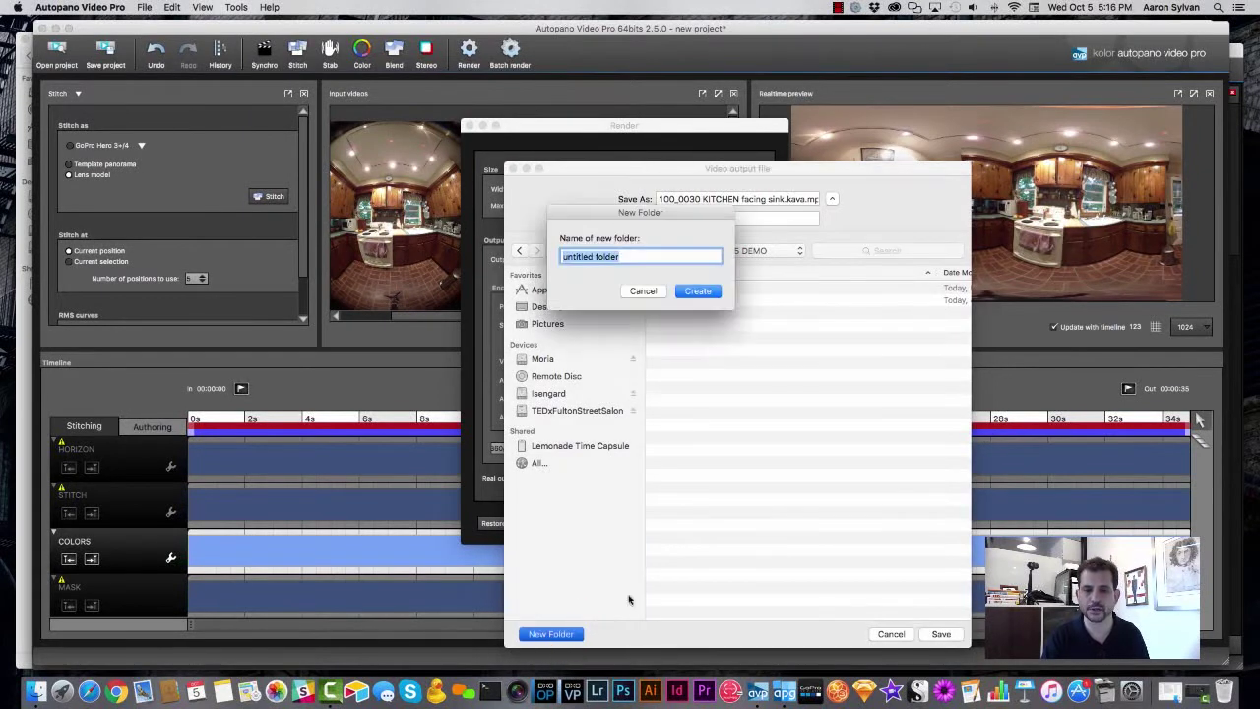
text(St)
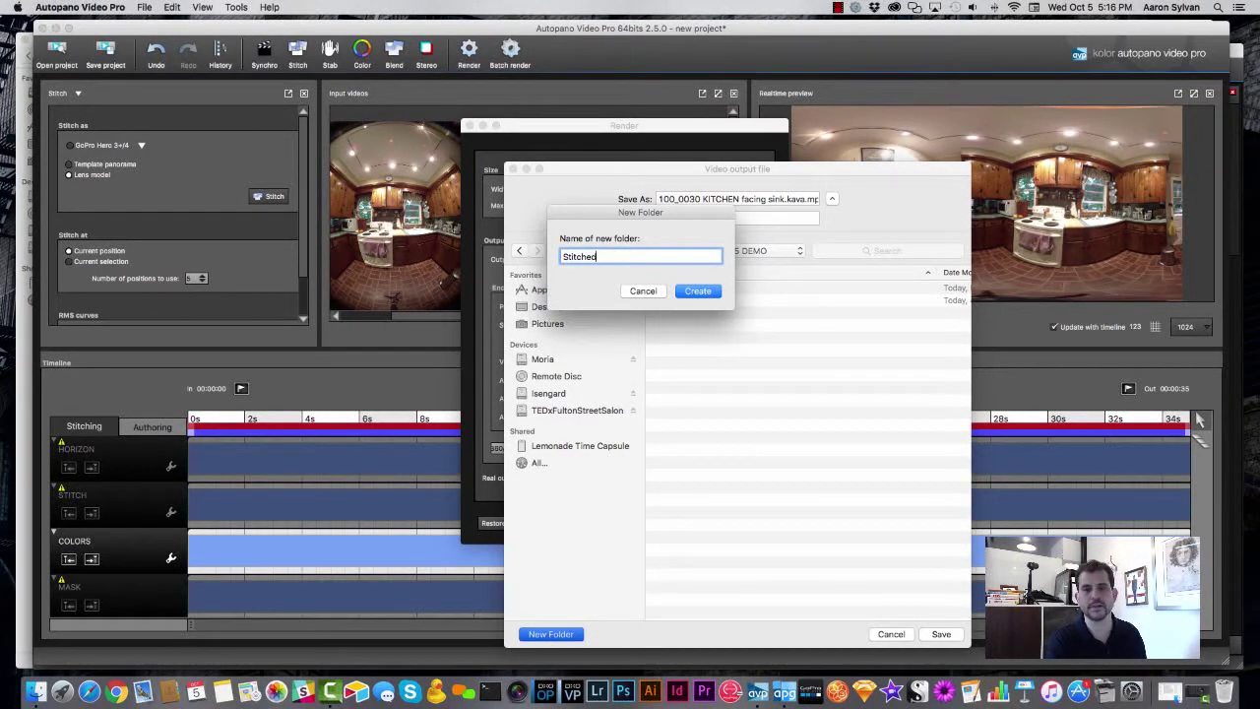
text(itched)
key(Return)
click(725, 198)
click(933, 633)
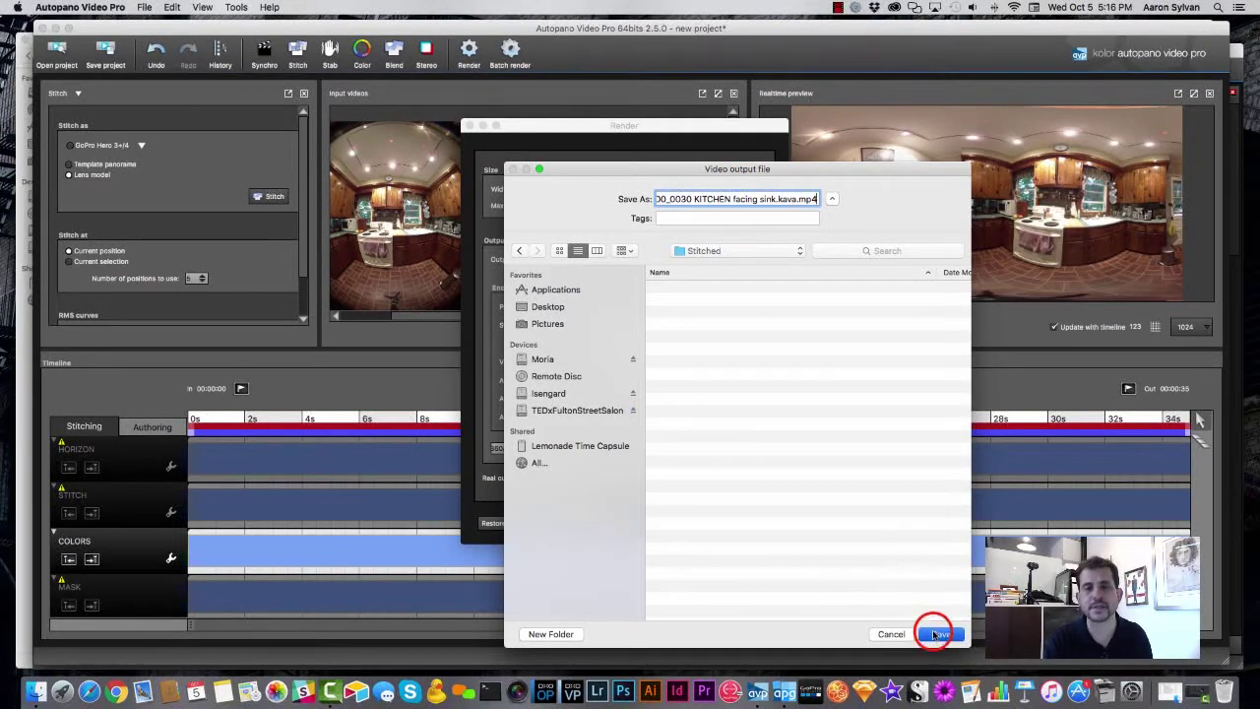
click(754, 524)
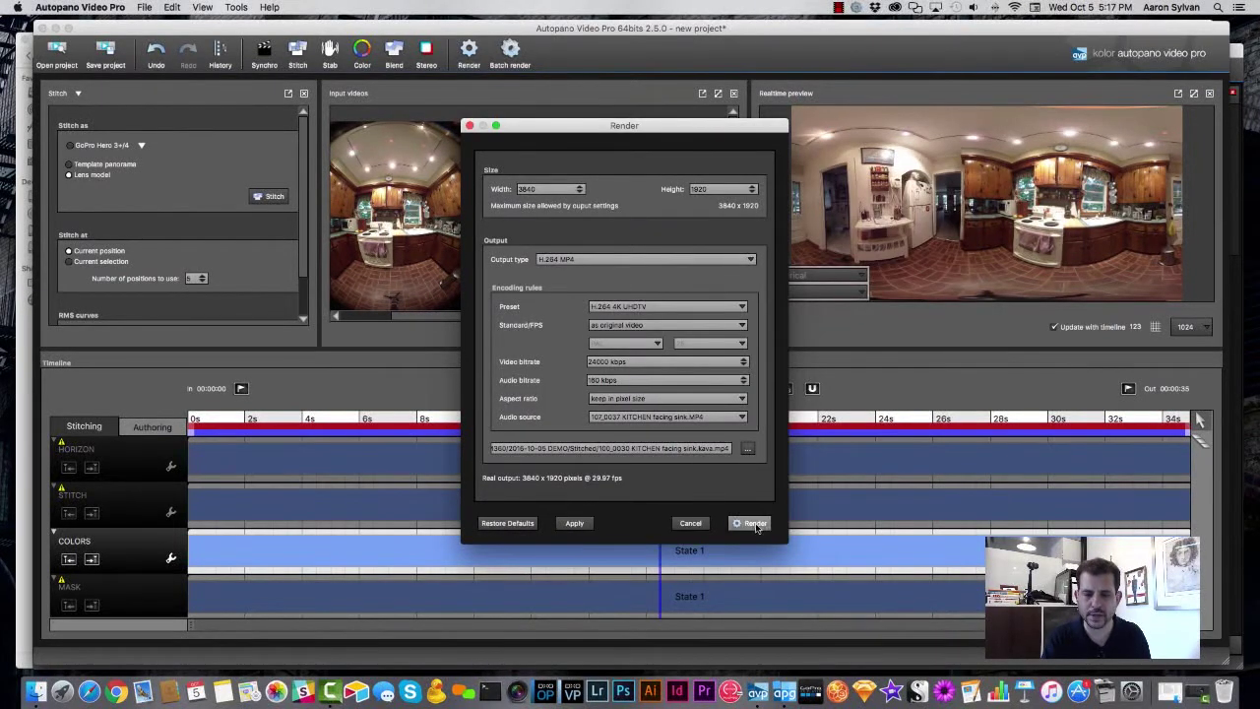
Send the stitched kitchen video to the batch render queue and start processing it.
click(754, 524)
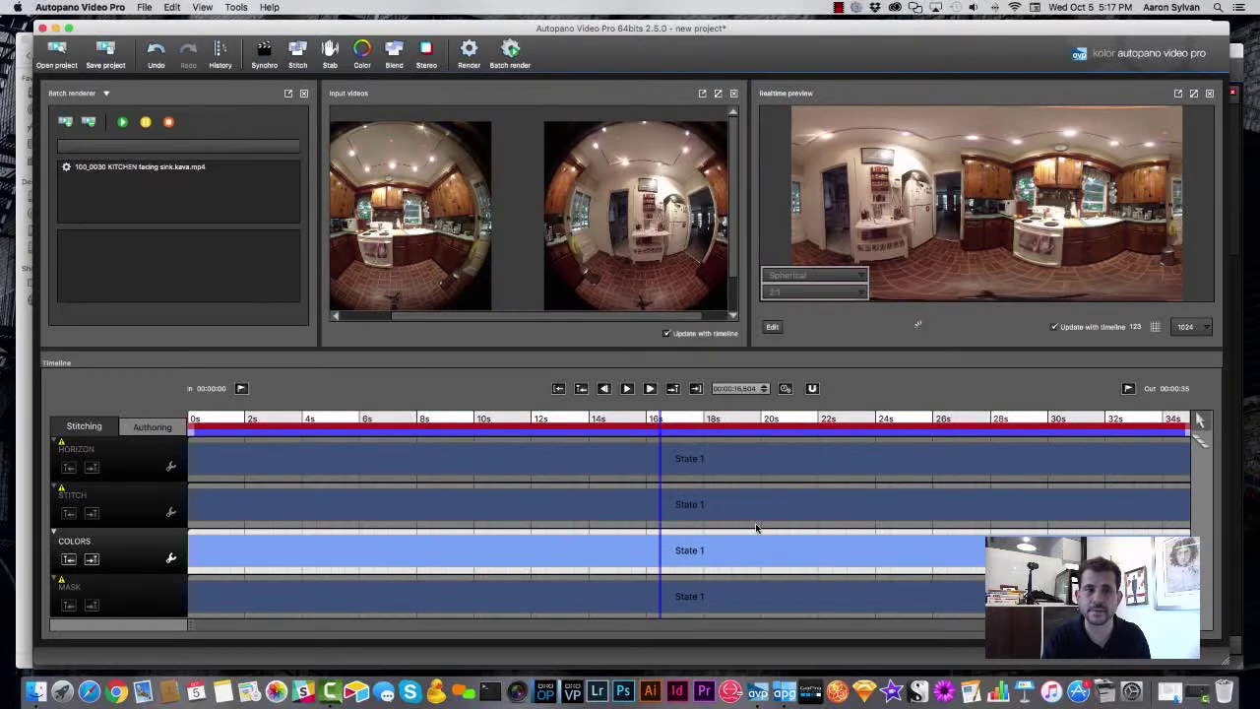
click(119, 121)
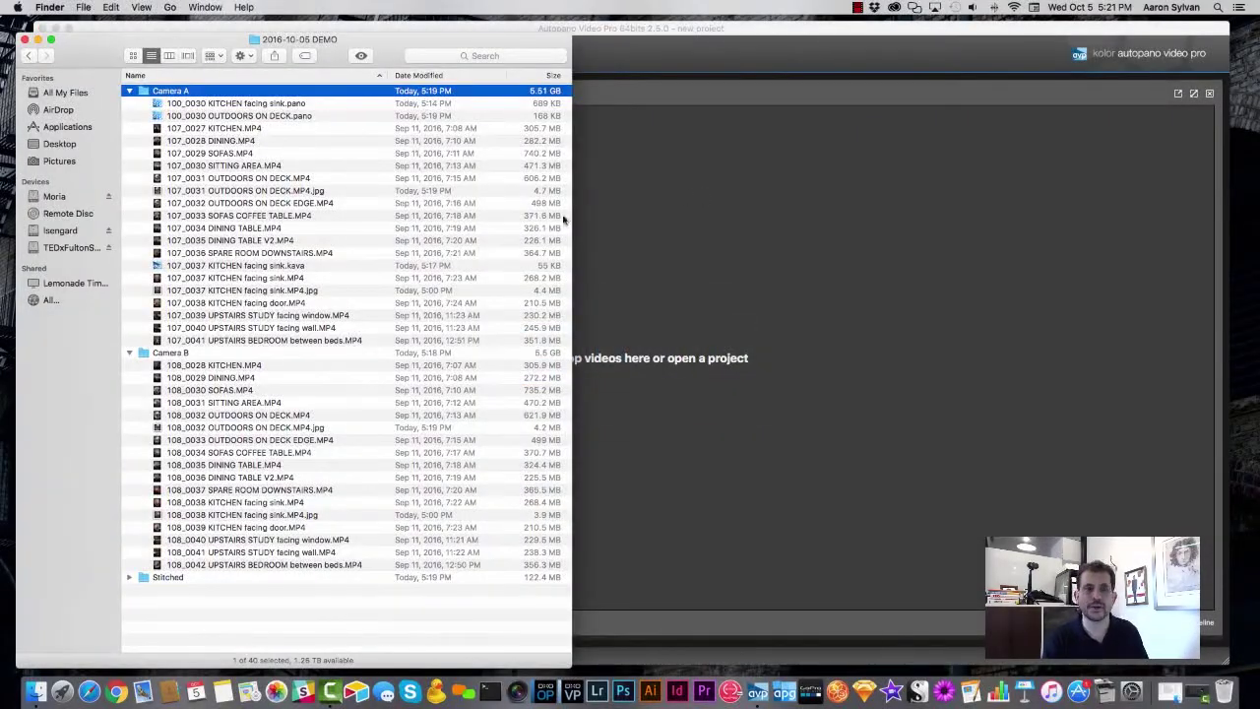
Collapse Camera A and B, select the rendered kitchen MP4 in Stitched, and launch GoPro VR Player.
key(Left)
key(Down)
key(Left)
key(Down)
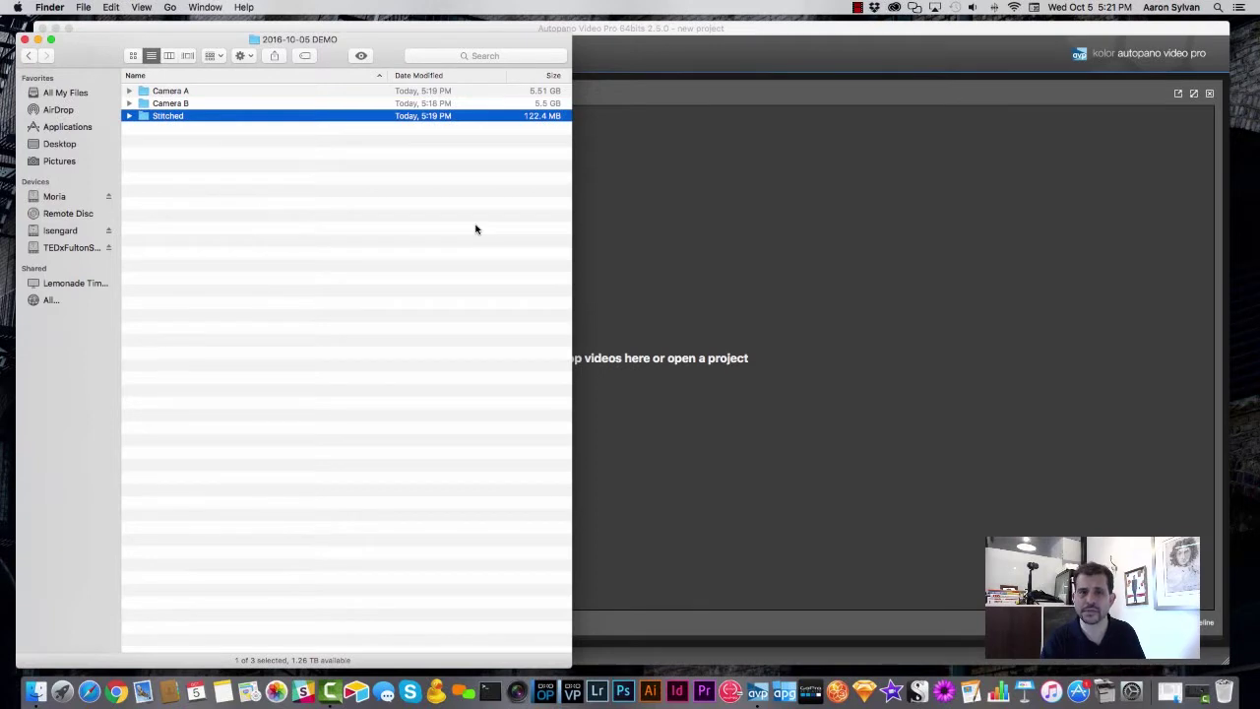
key(Right)
key(Down)
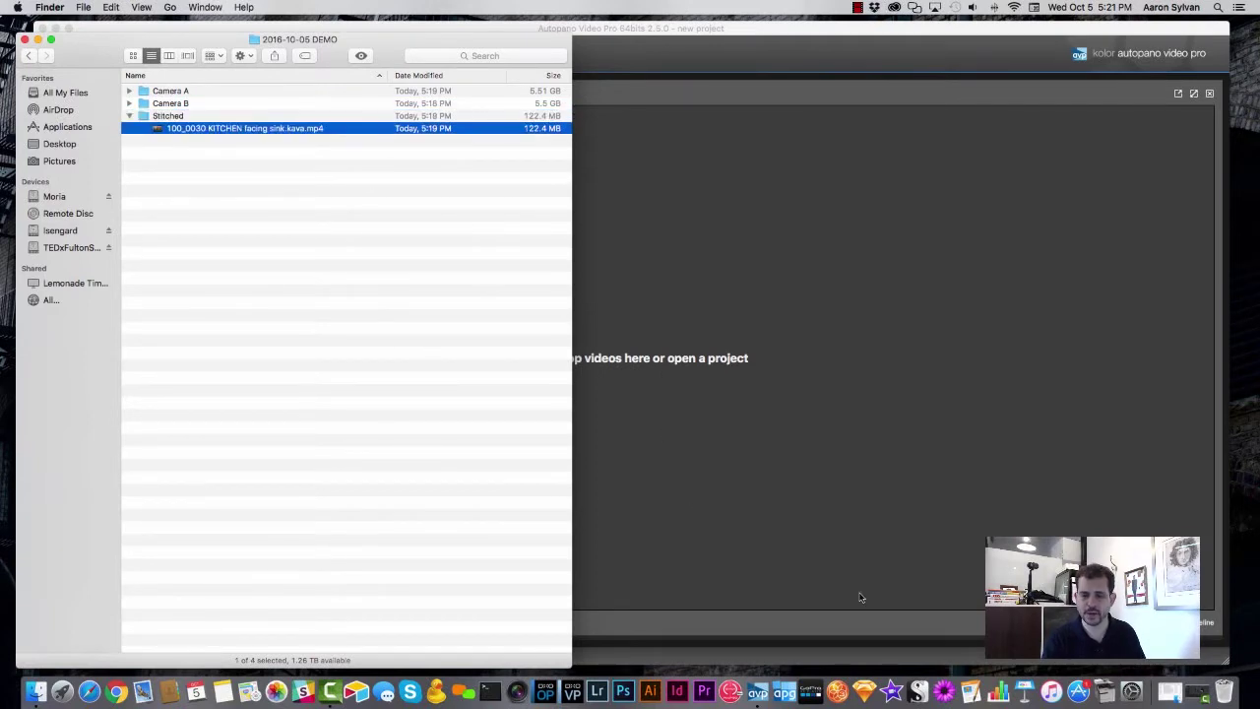
click(815, 690)
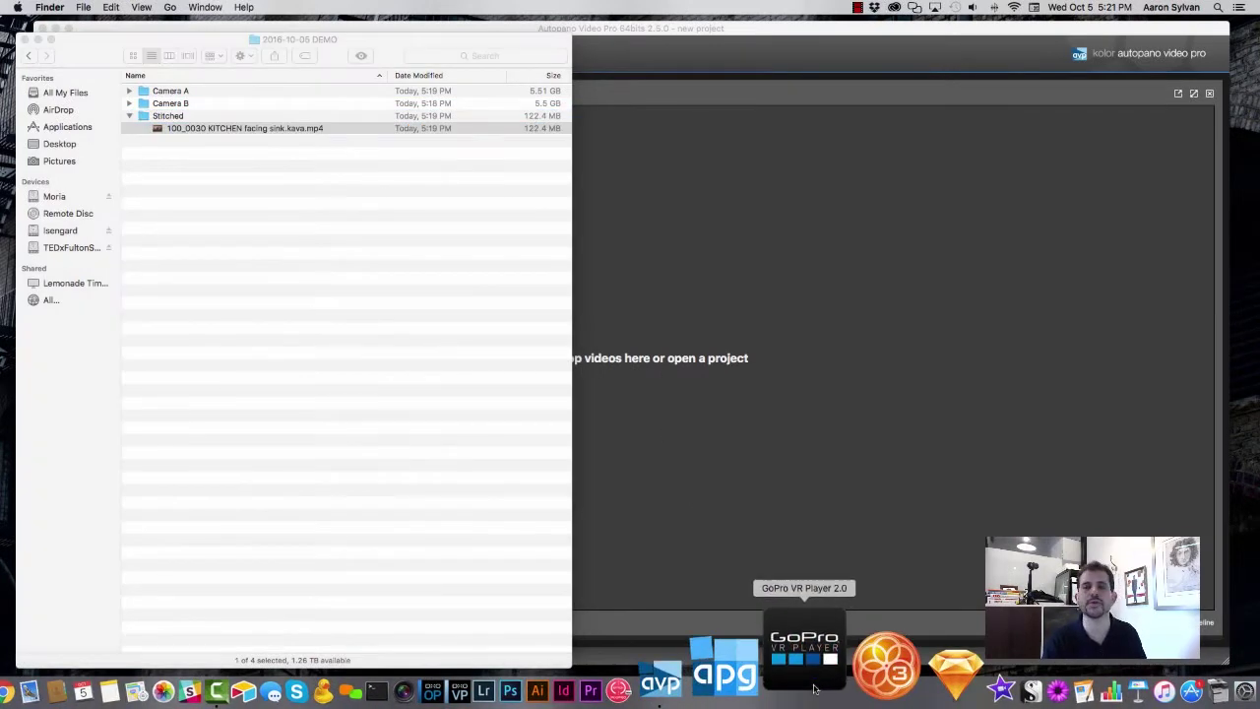